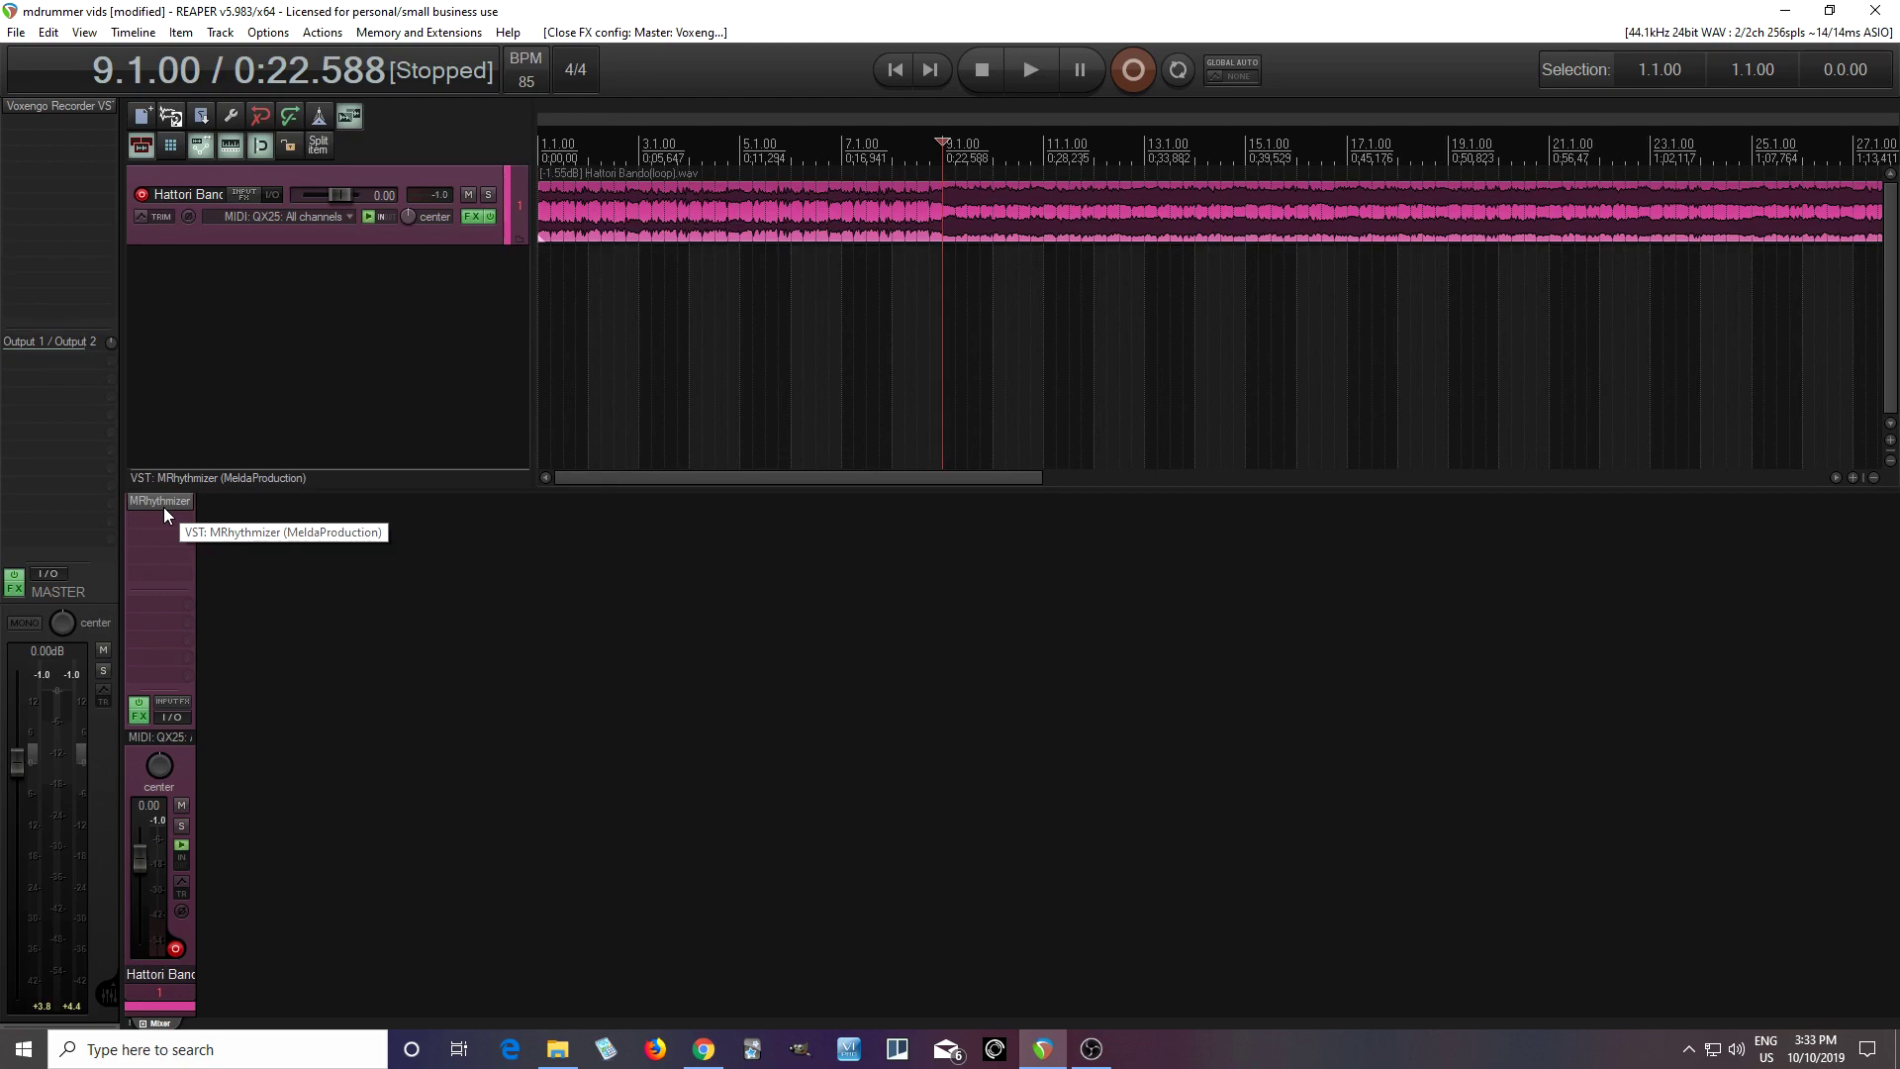
- Open MRhythmizer on the loop track, move its window up and load the General (try enabling a modulator) preset
click(163, 507)
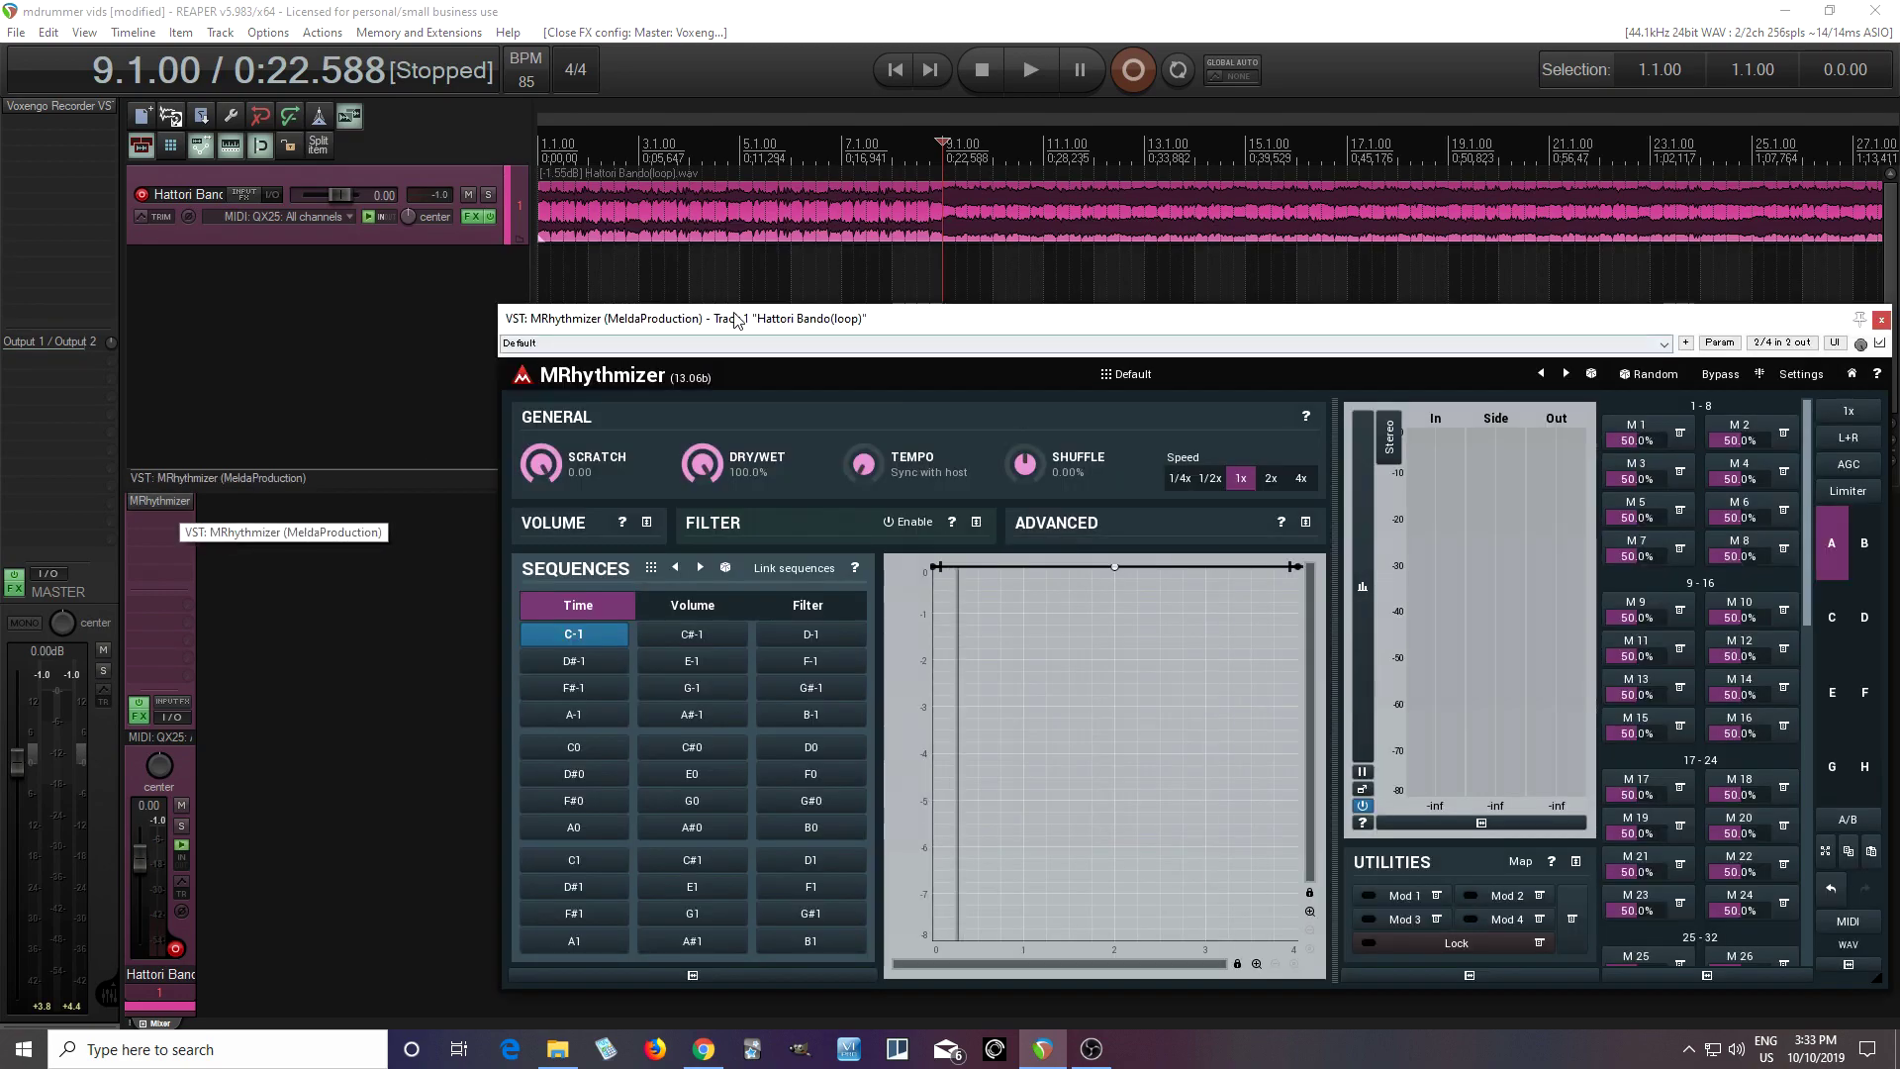
drag(721, 318, 608, 294)
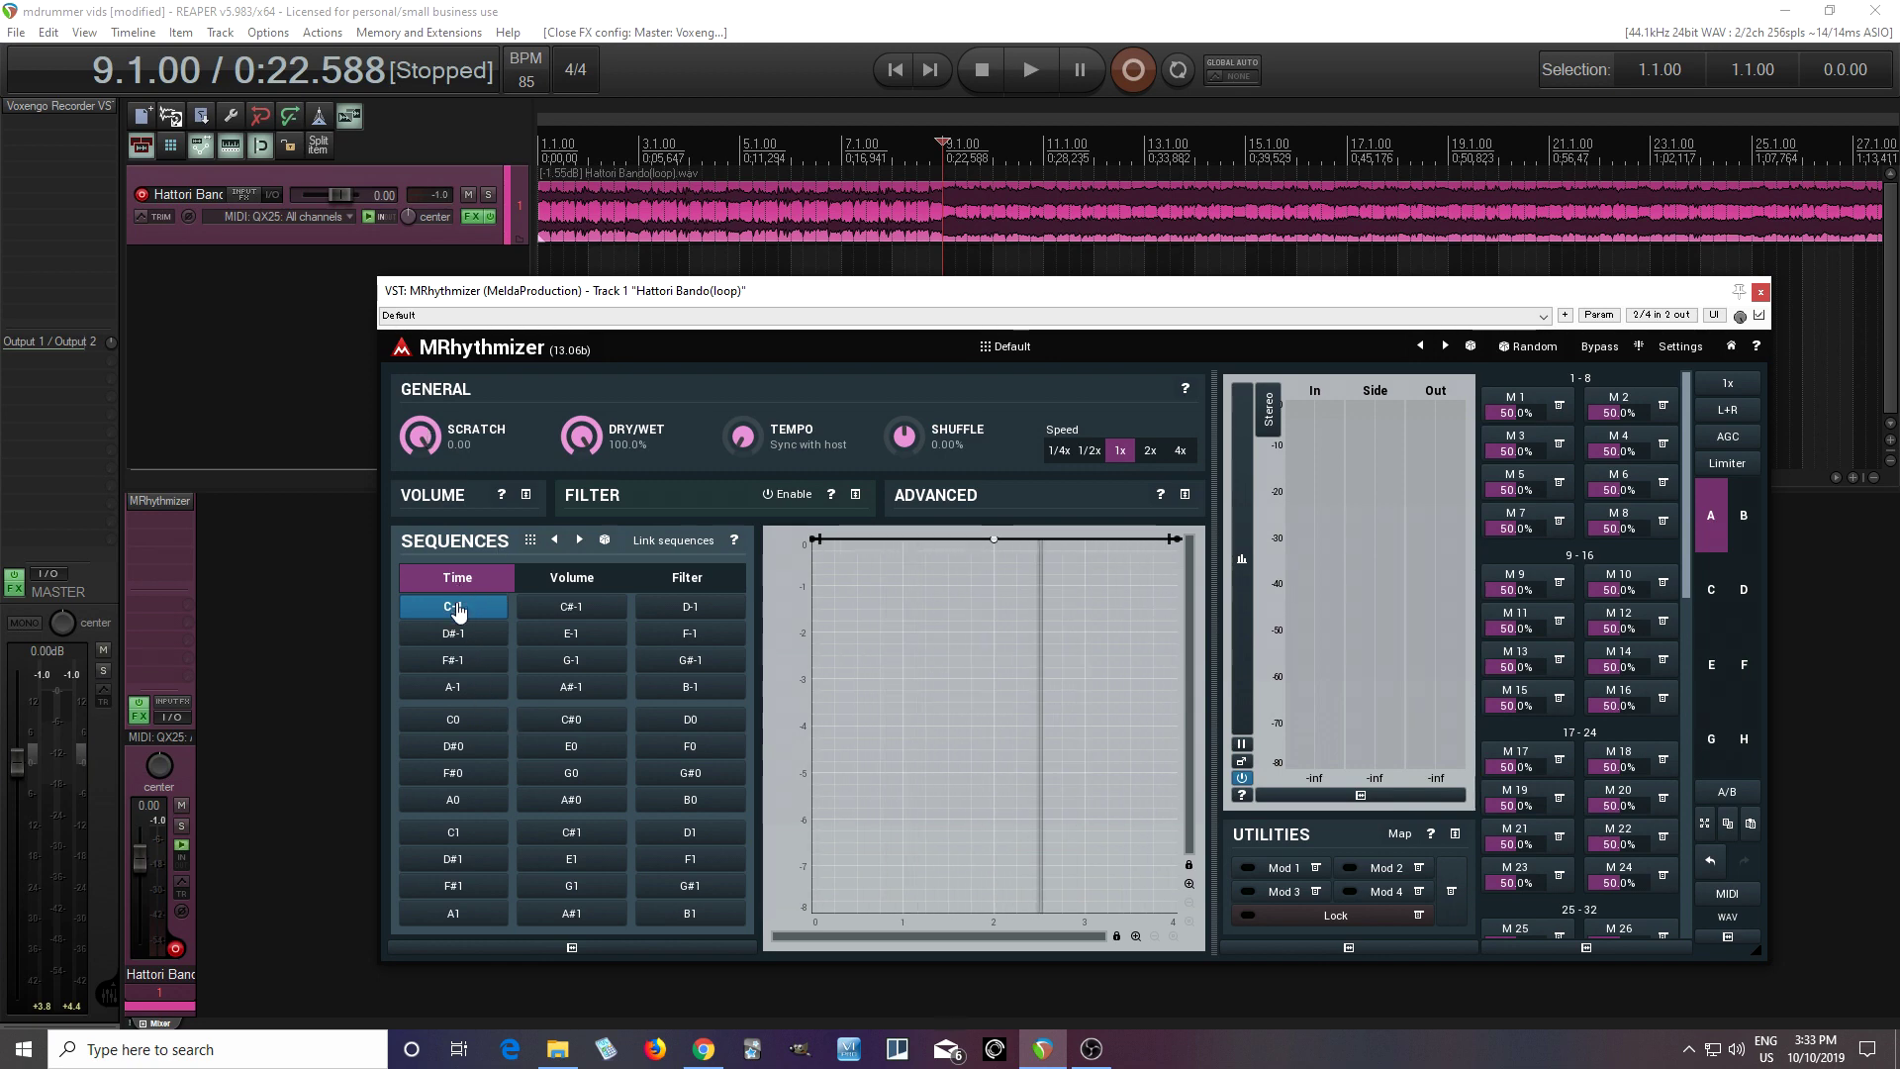
click(1015, 347)
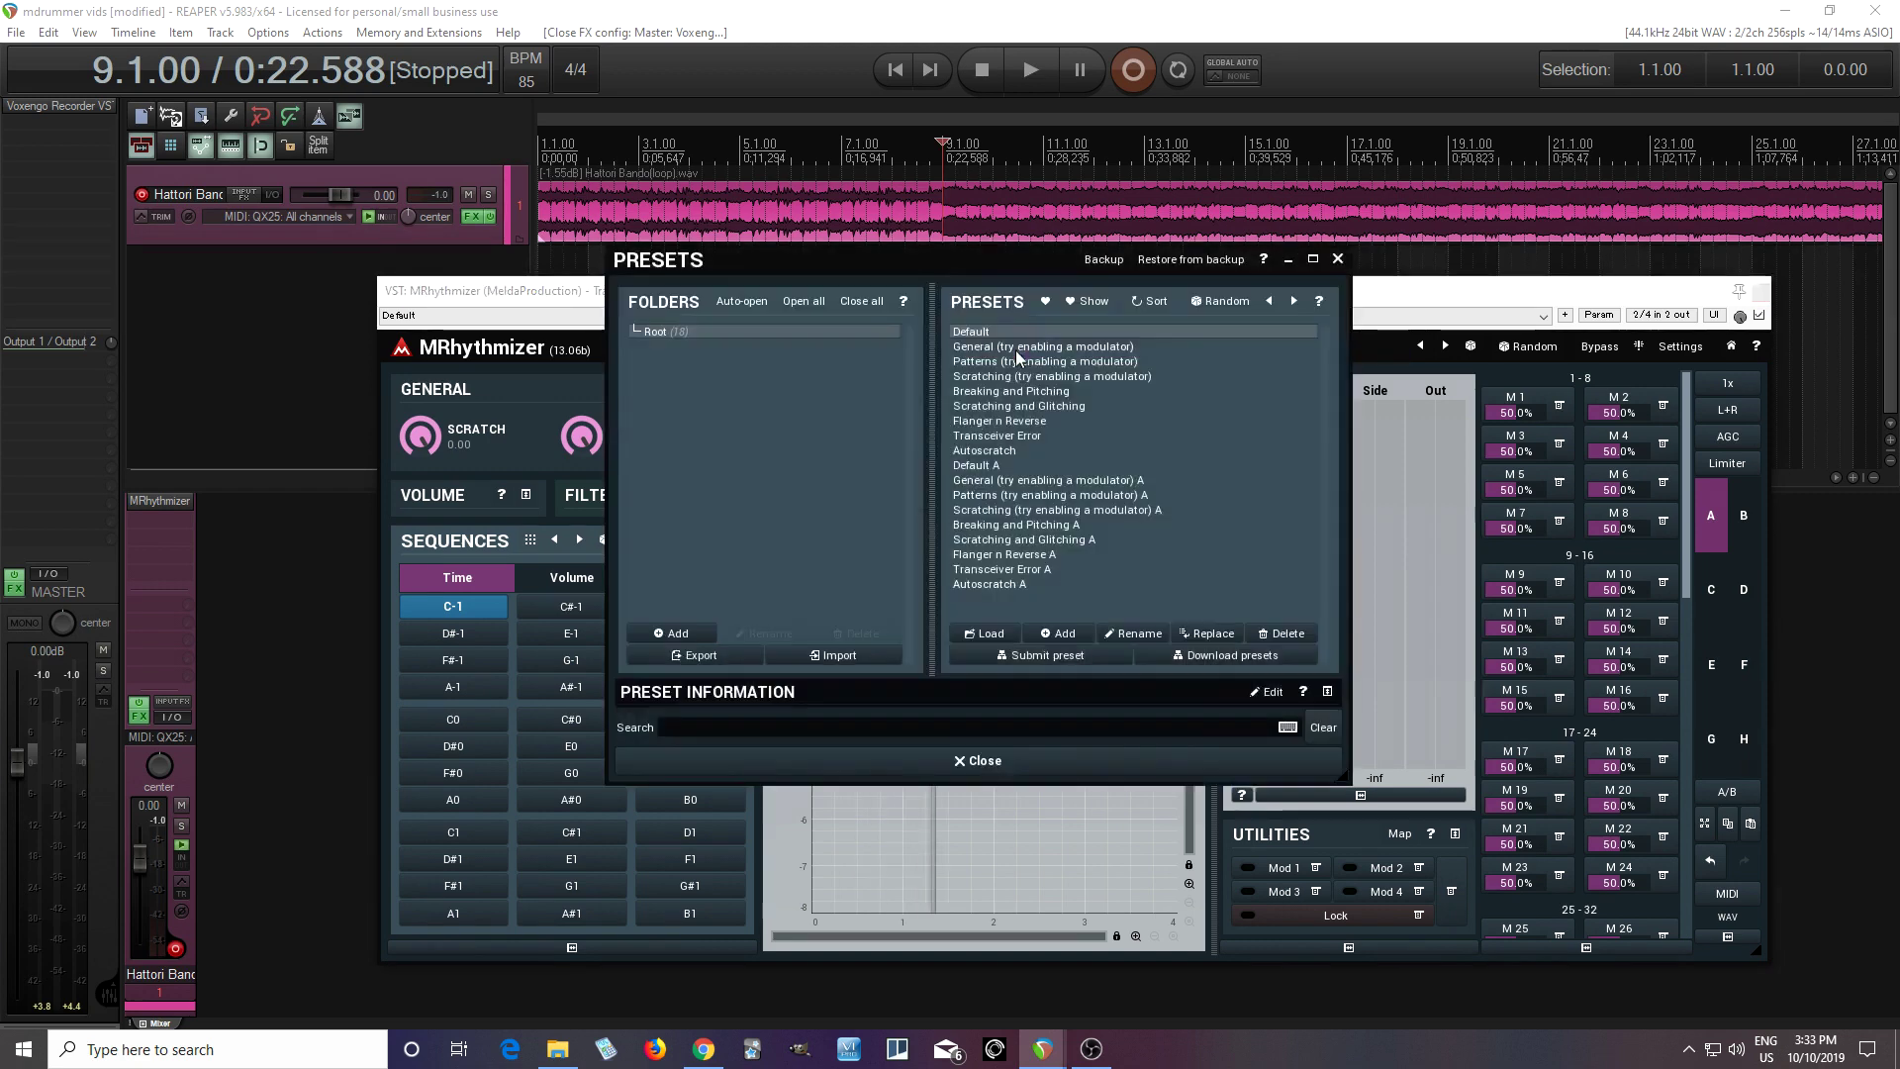
click(1018, 350)
click(959, 762)
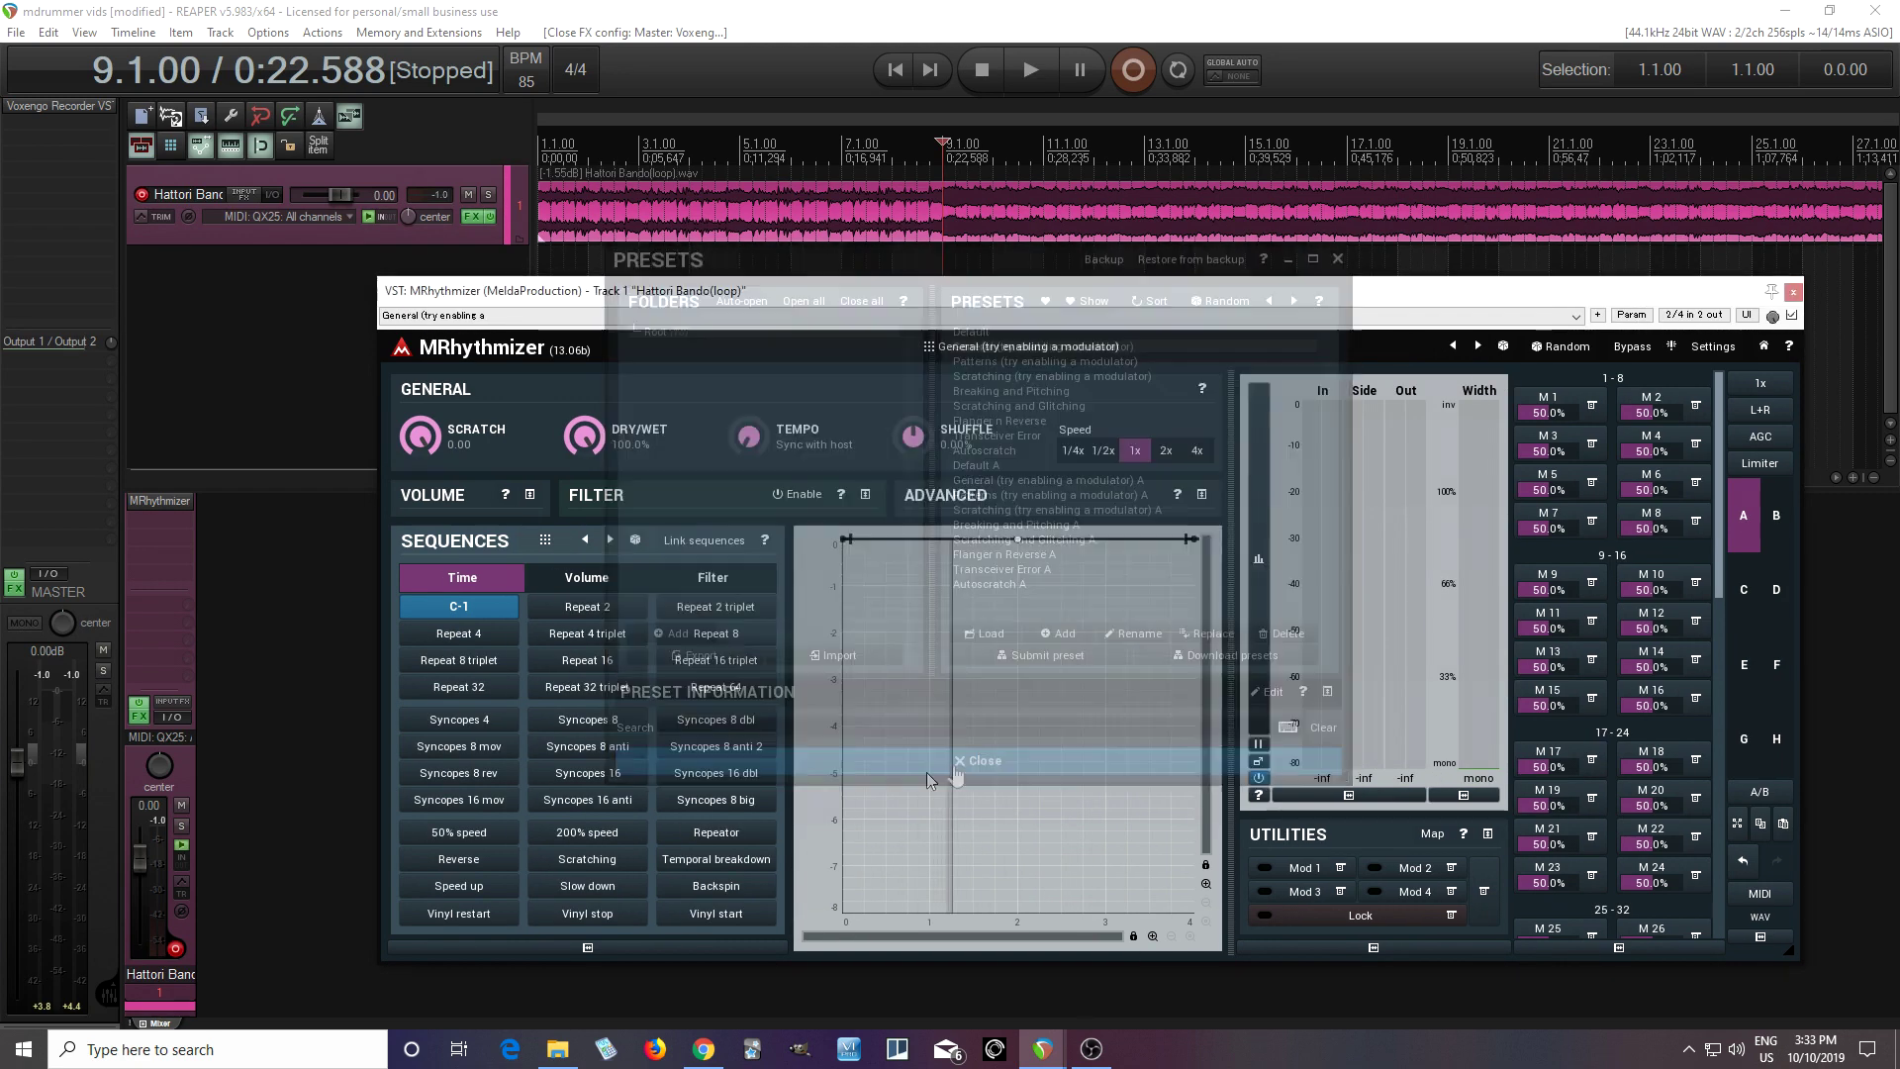
- Audition the Repeat 2, Syncopes 8, Syncopes 16 anti, Scratching, Backspin and Syncopes 8 anti sequences
click(582, 608)
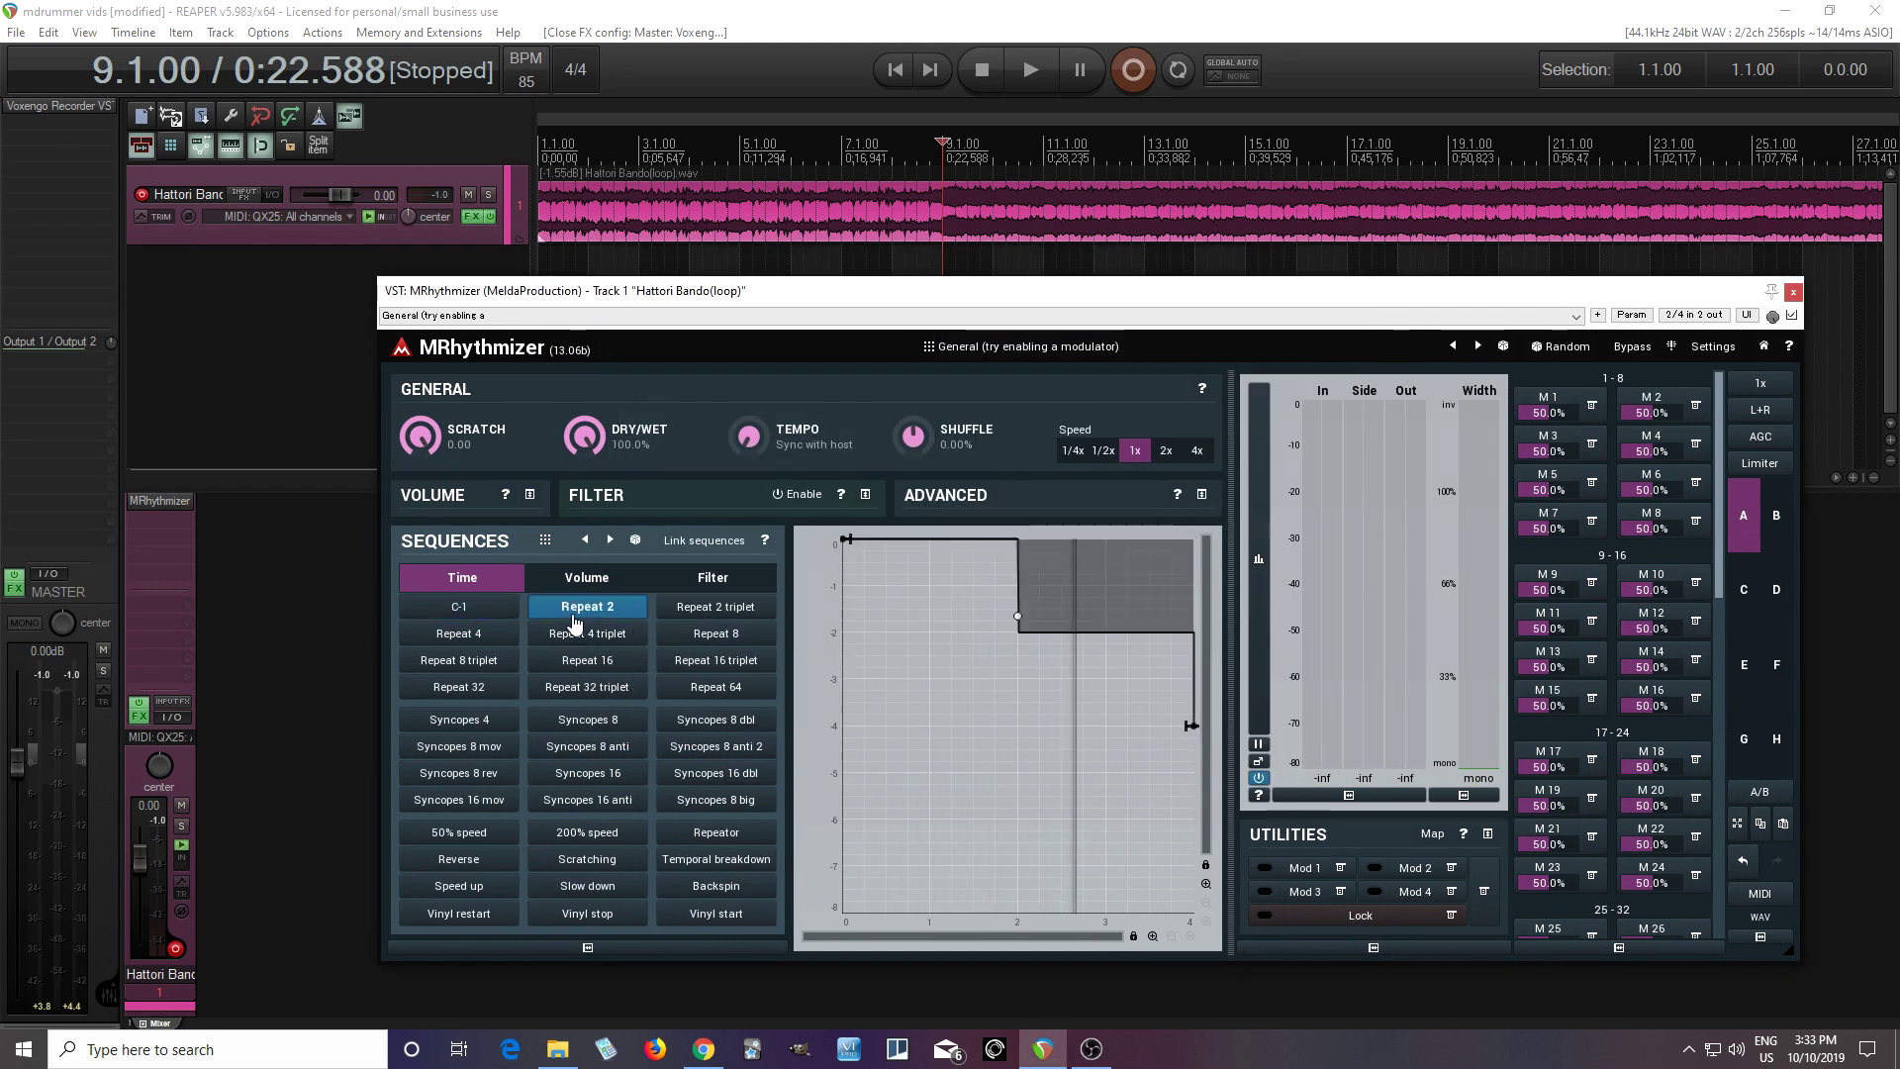
click(578, 719)
click(571, 802)
click(587, 859)
click(715, 886)
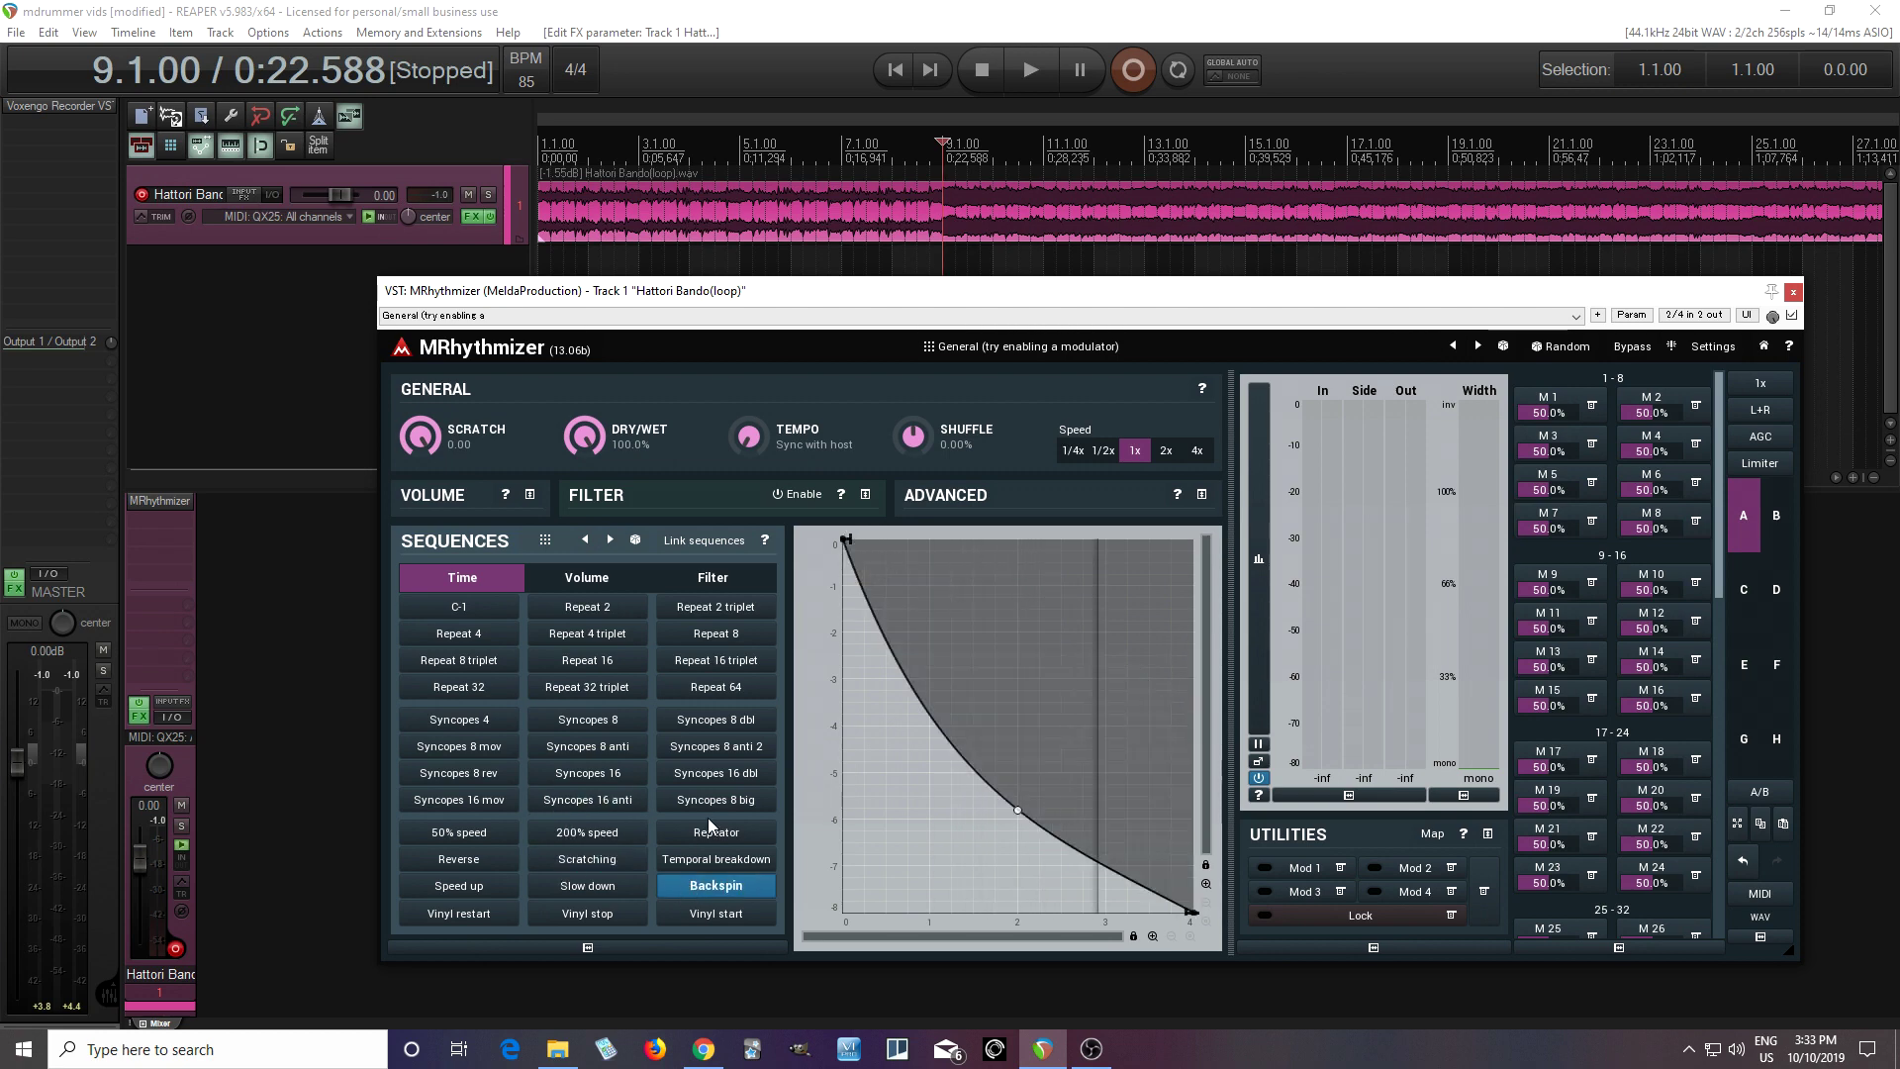
click(587, 799)
click(587, 746)
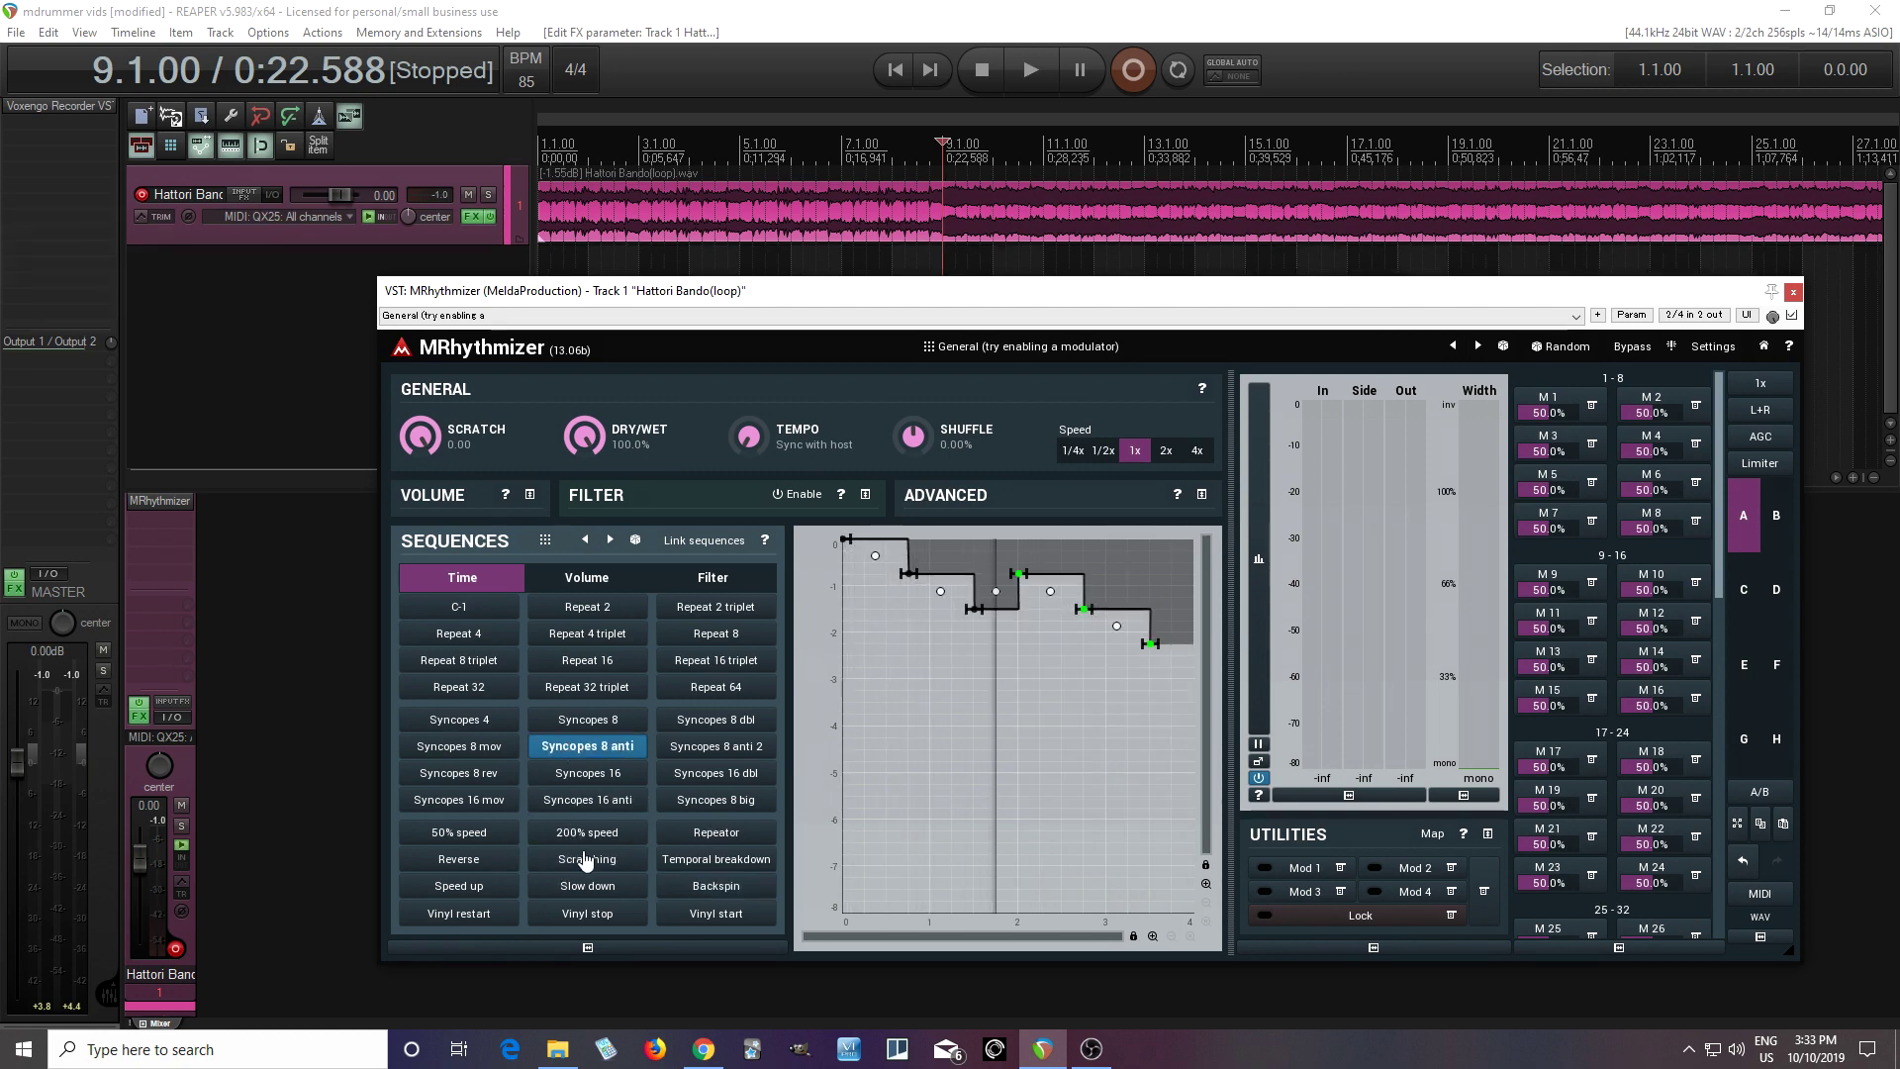
- Reload the Default preset from the preset browser
click(1029, 348)
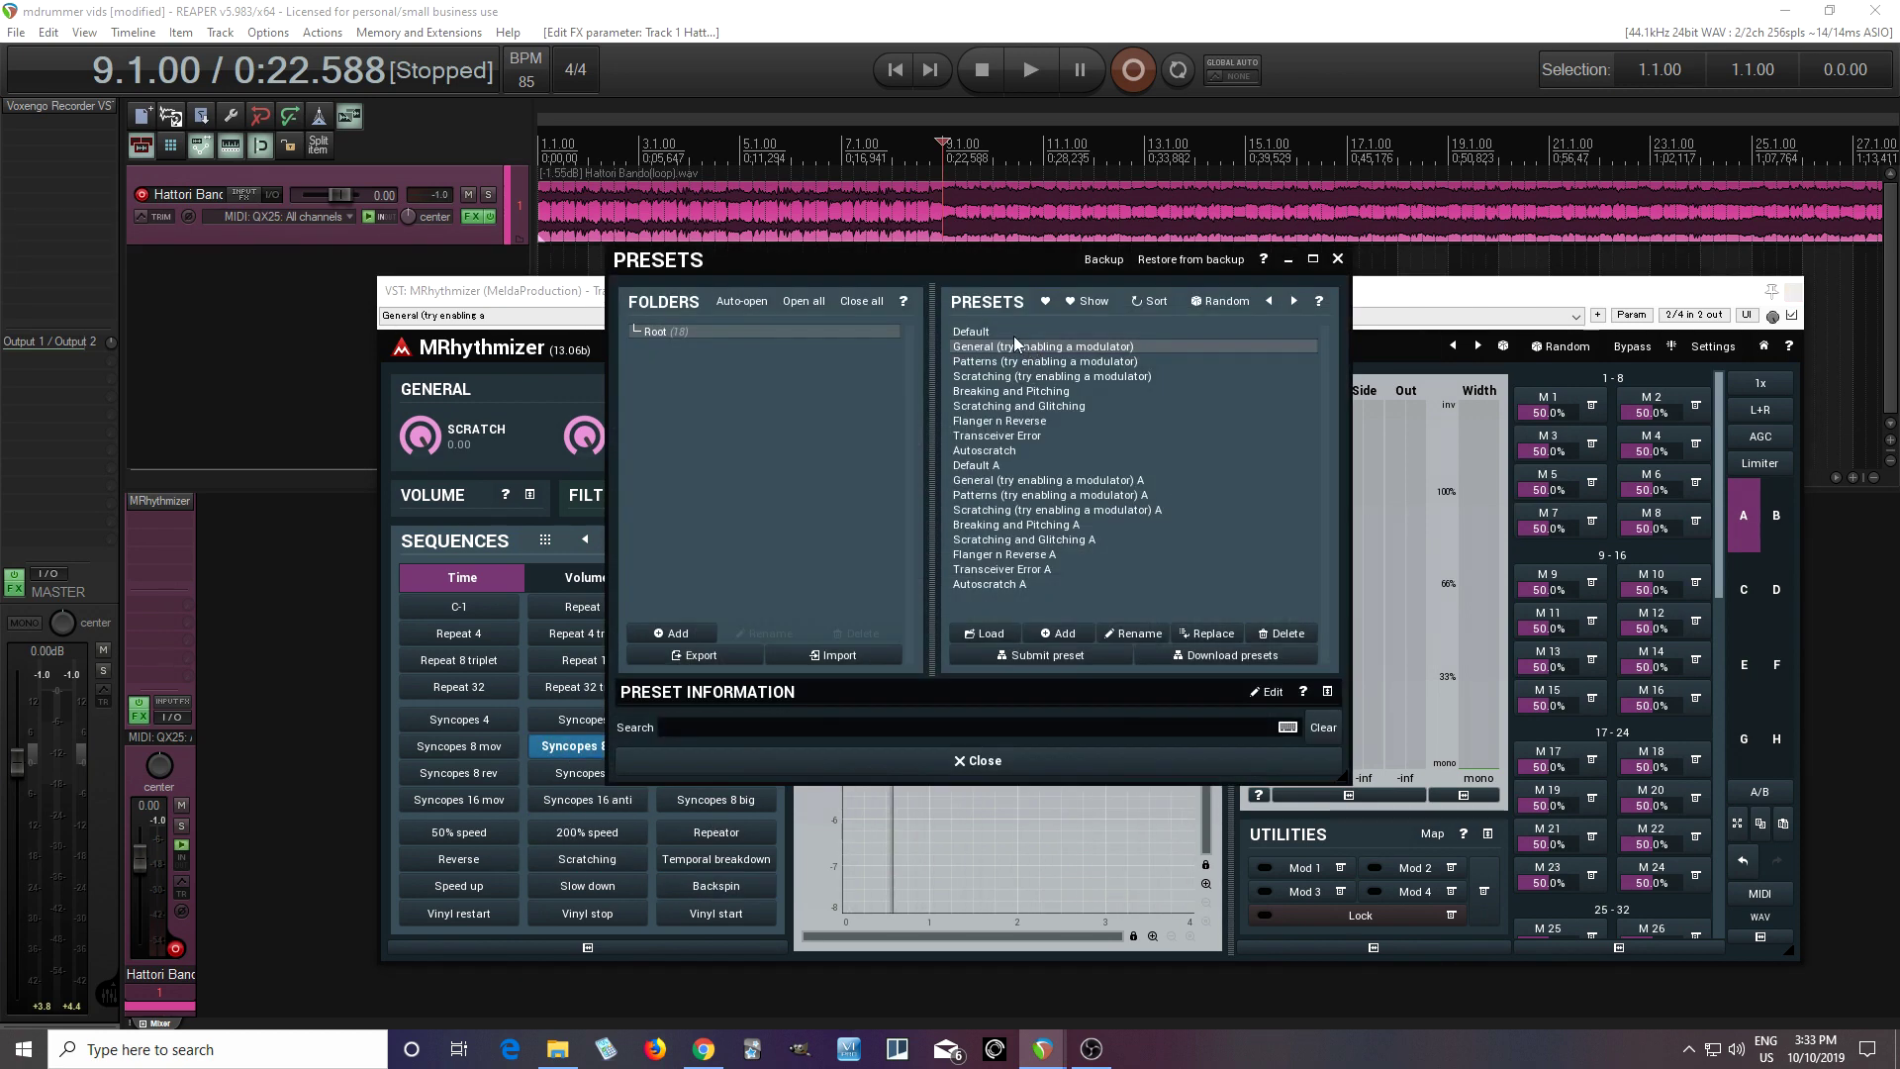
click(990, 332)
click(977, 760)
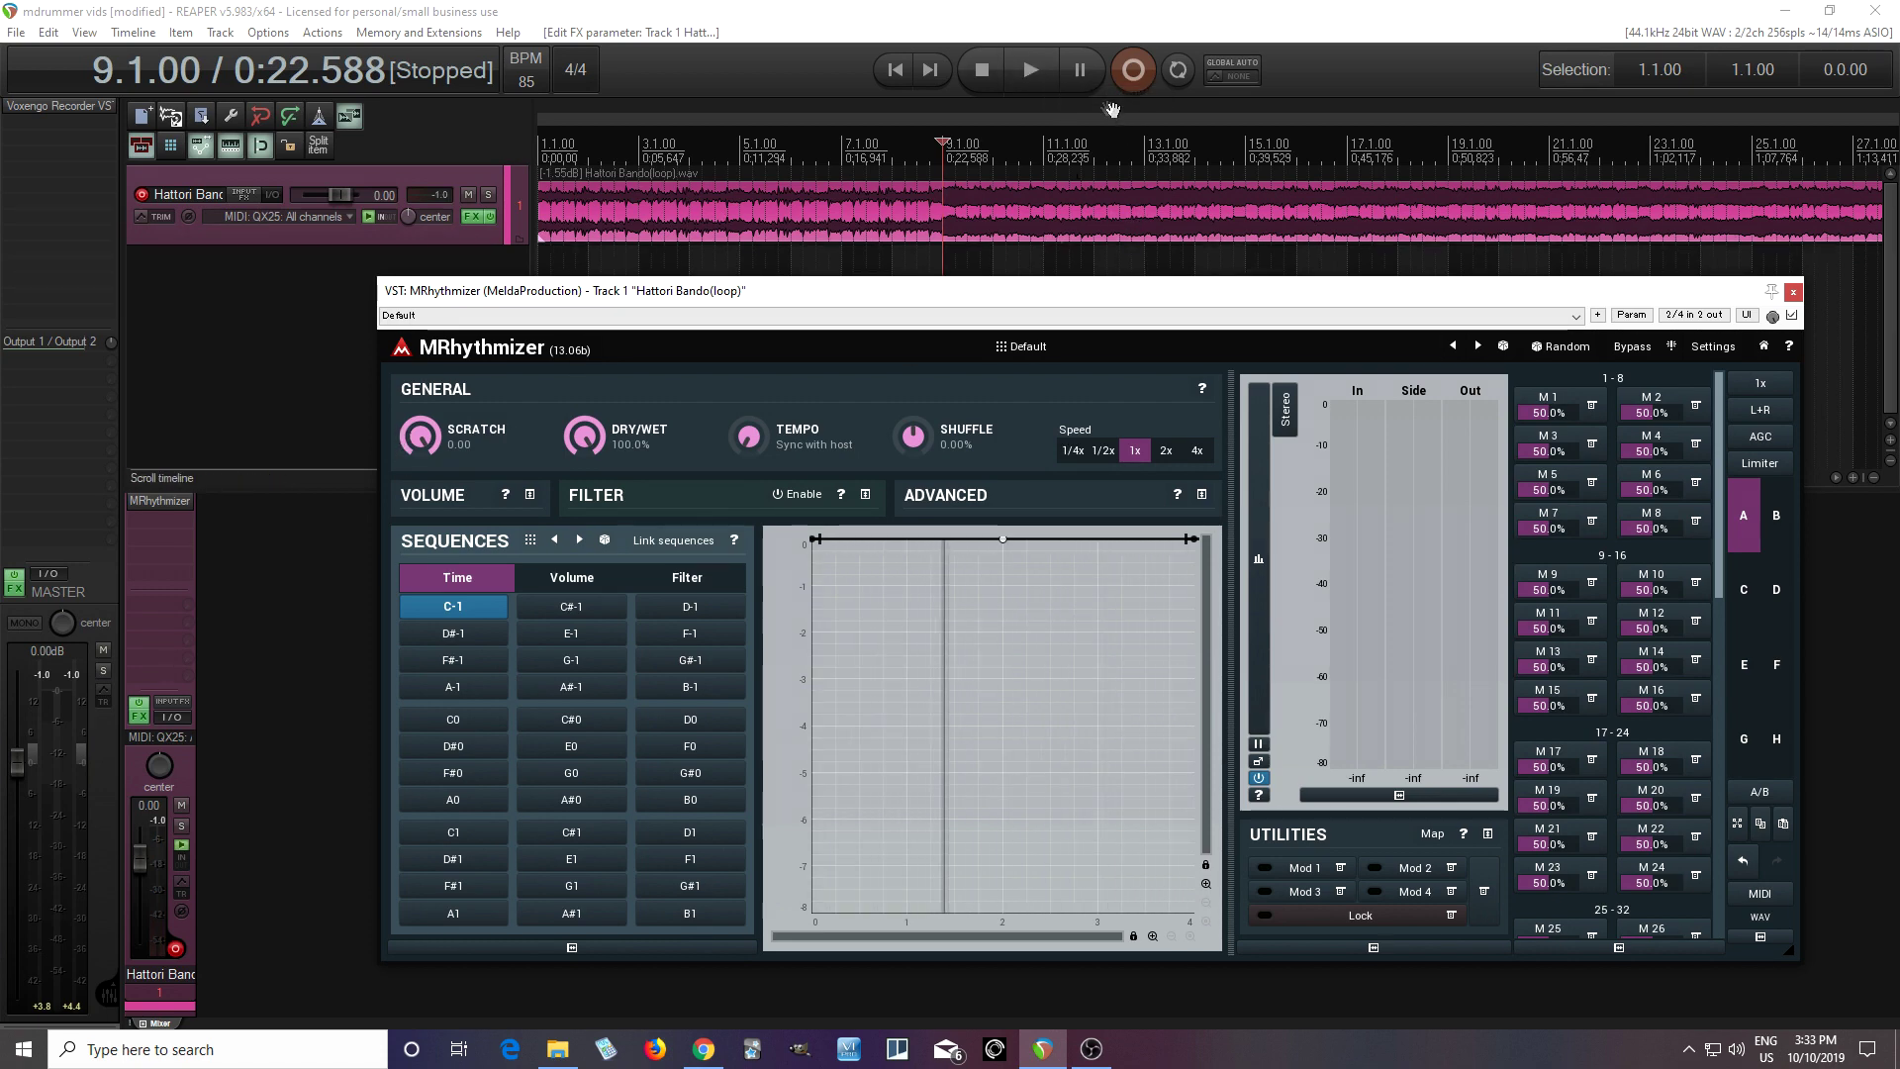
- Play the loop while pulling the SCRATCH knob negative, then stop playback
click(1029, 70)
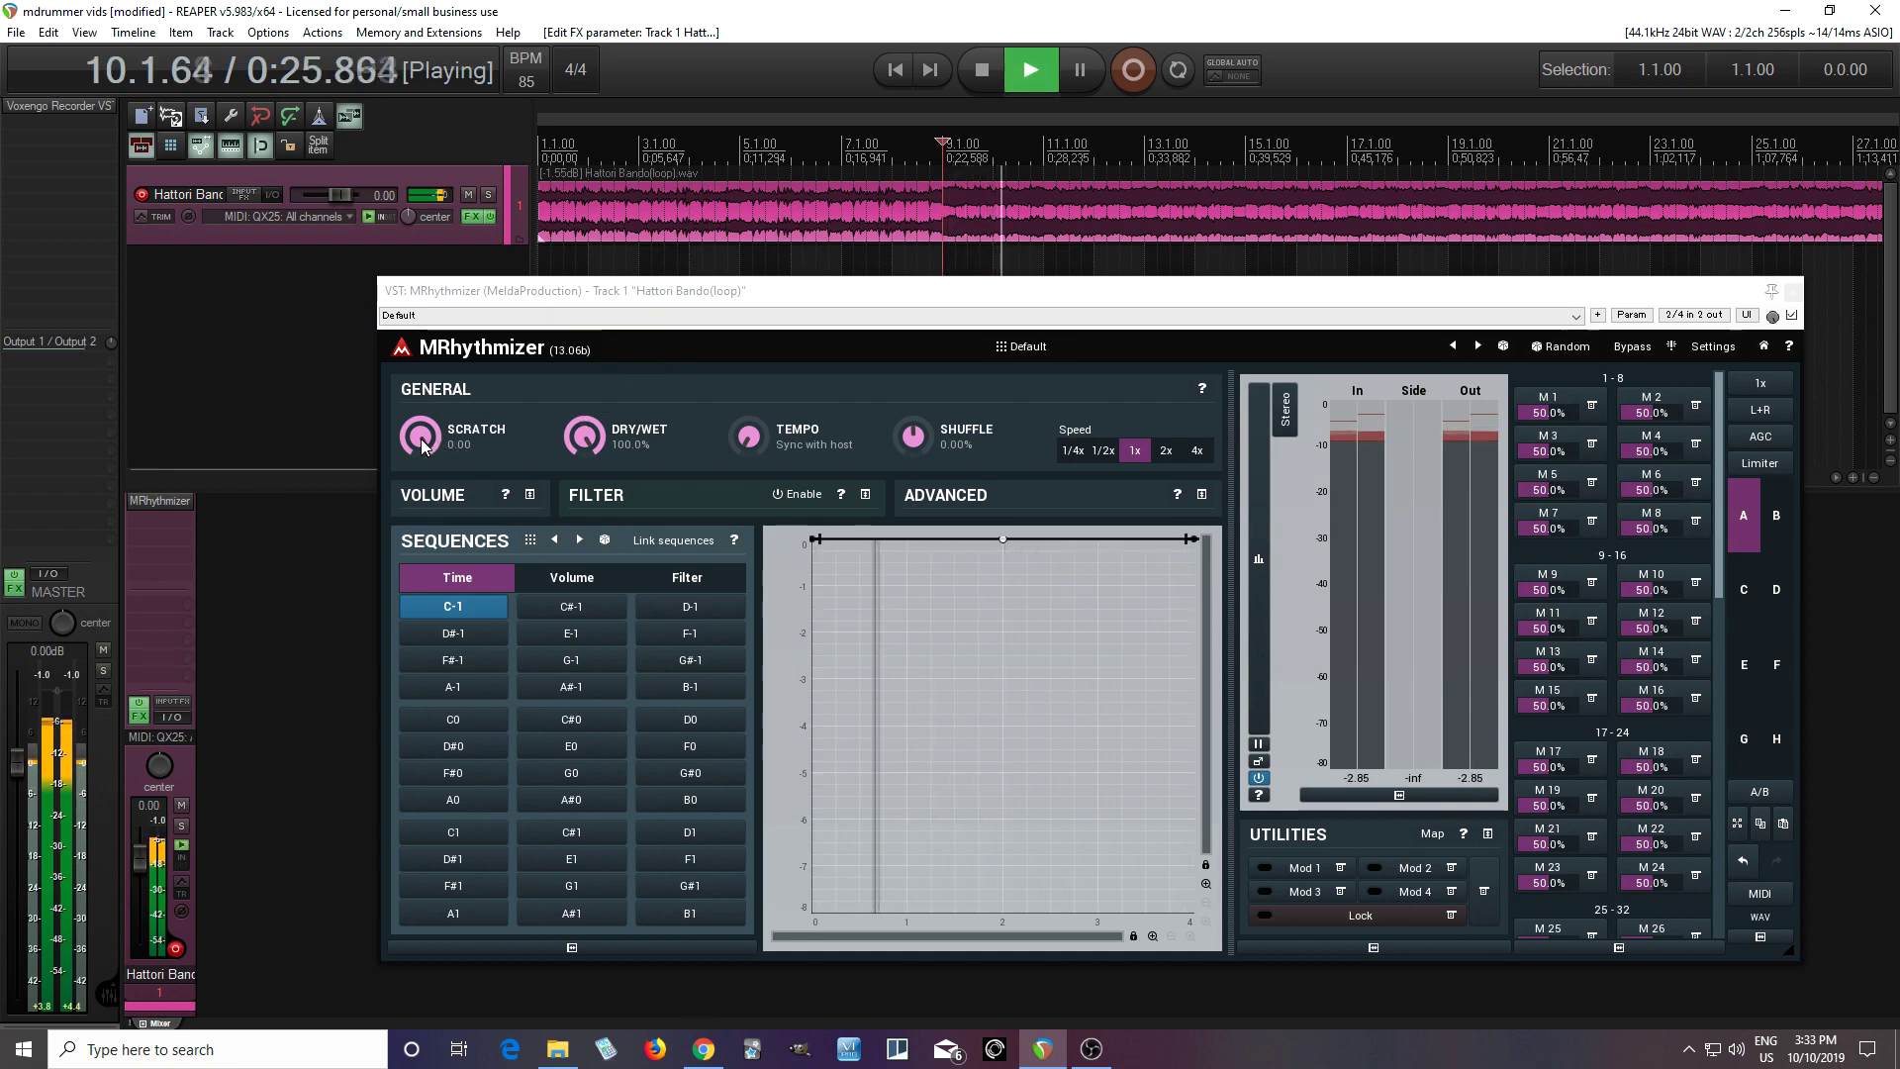
mouse_move(422, 447)
mouse_down()
mouse_move(422, 465)
mouse_move(423, 448)
mouse_up()
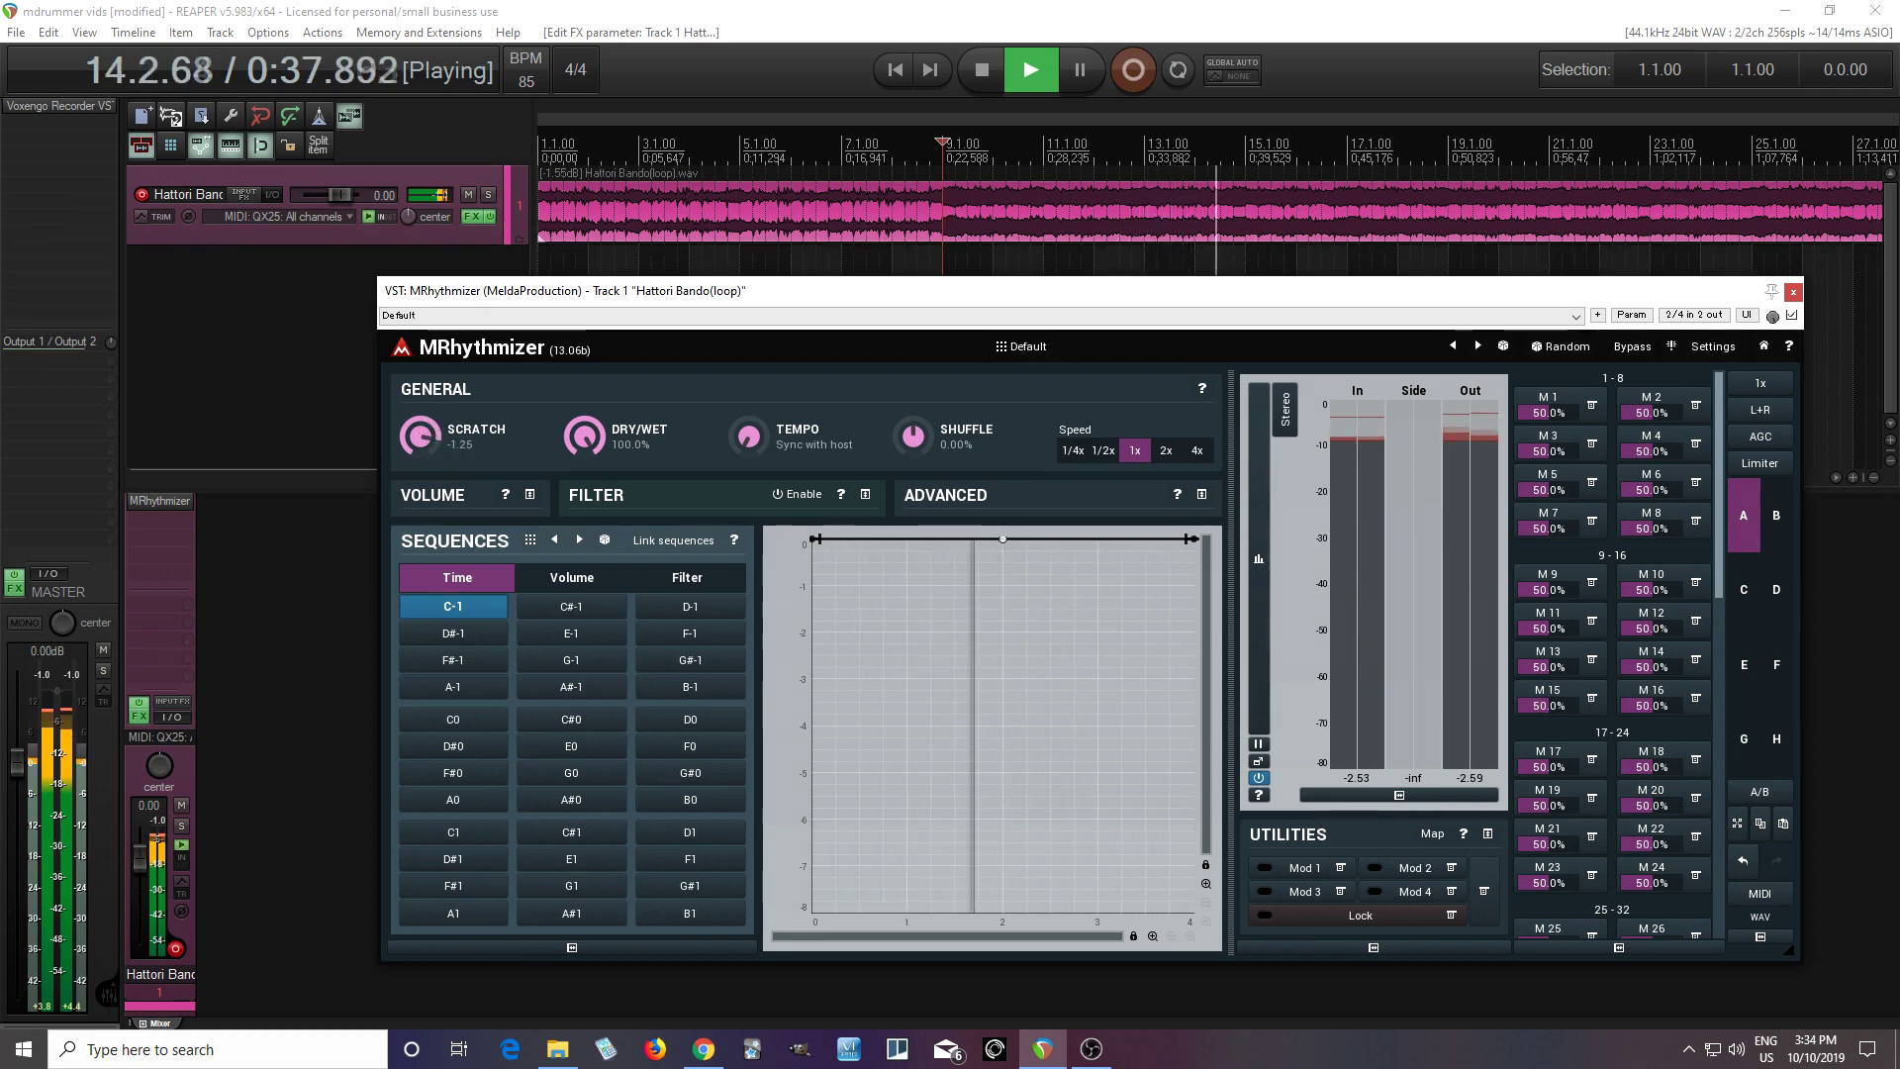
click(990, 77)
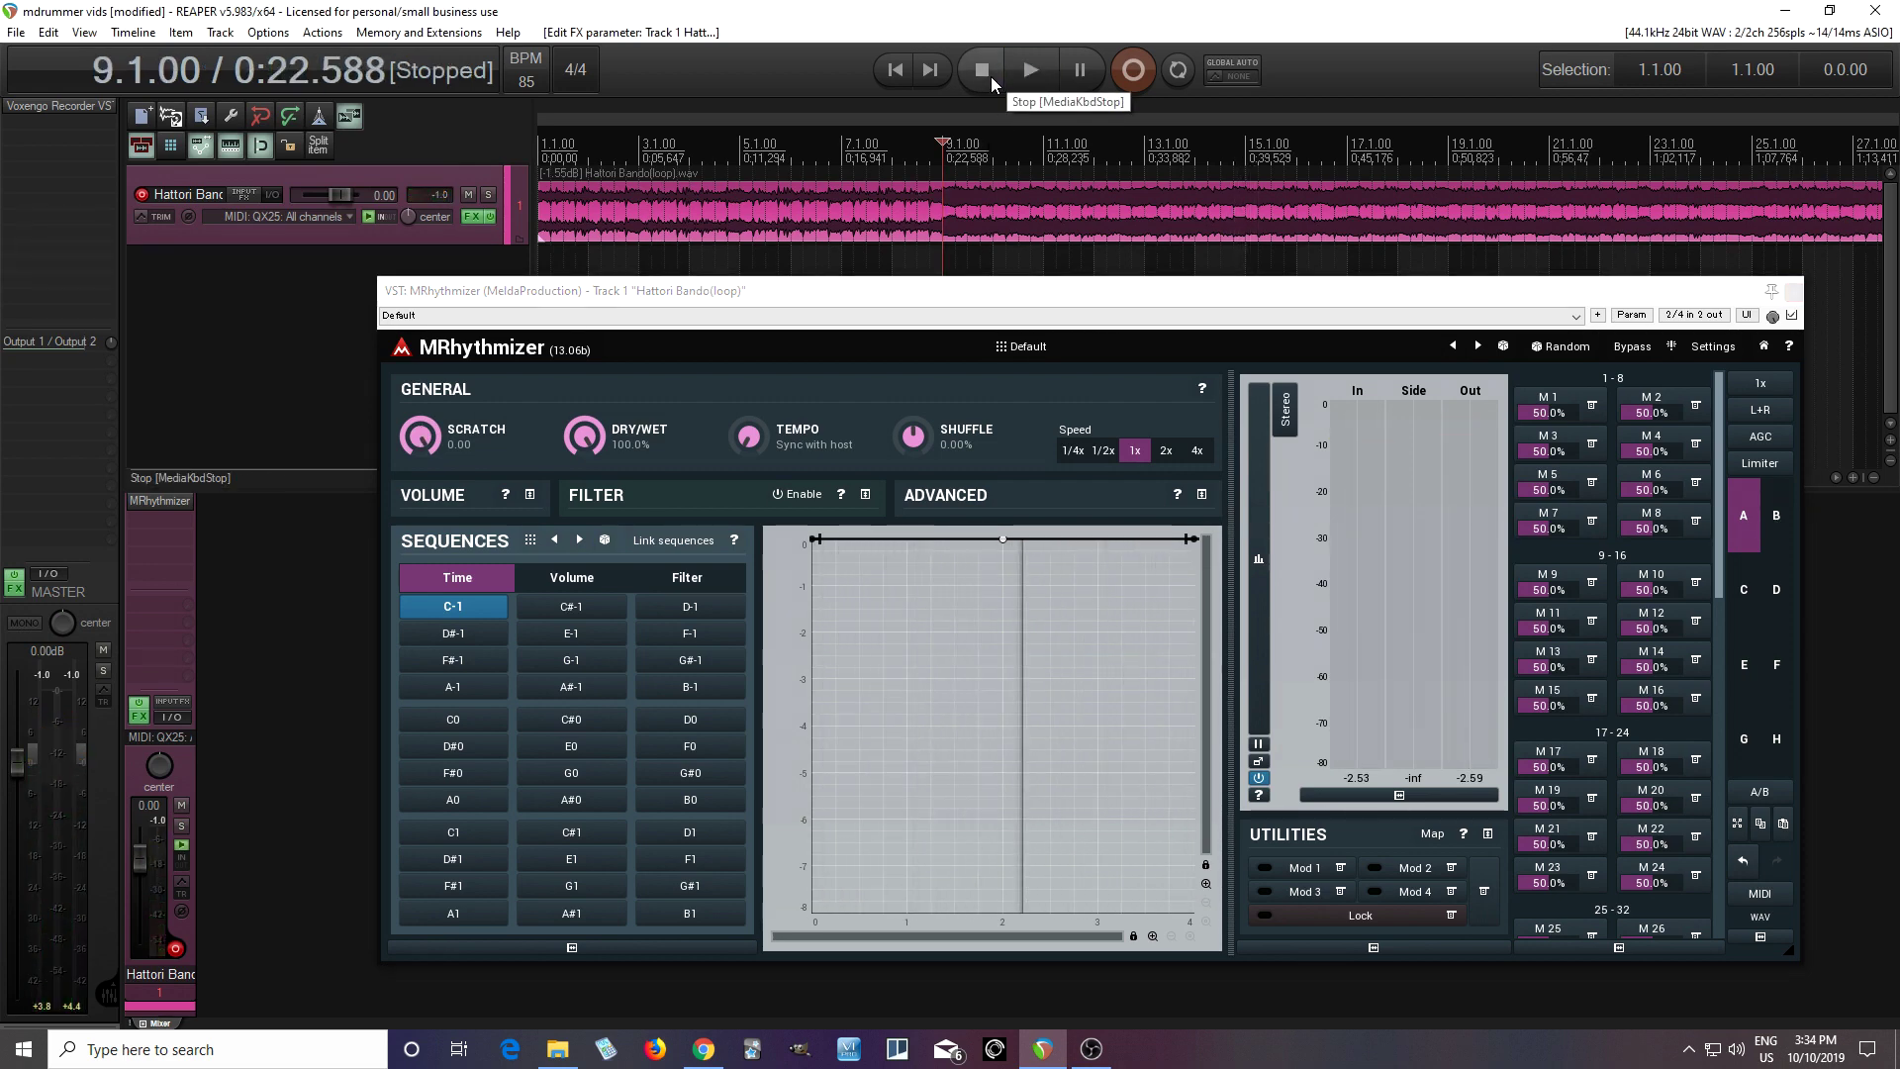
click(515, 546)
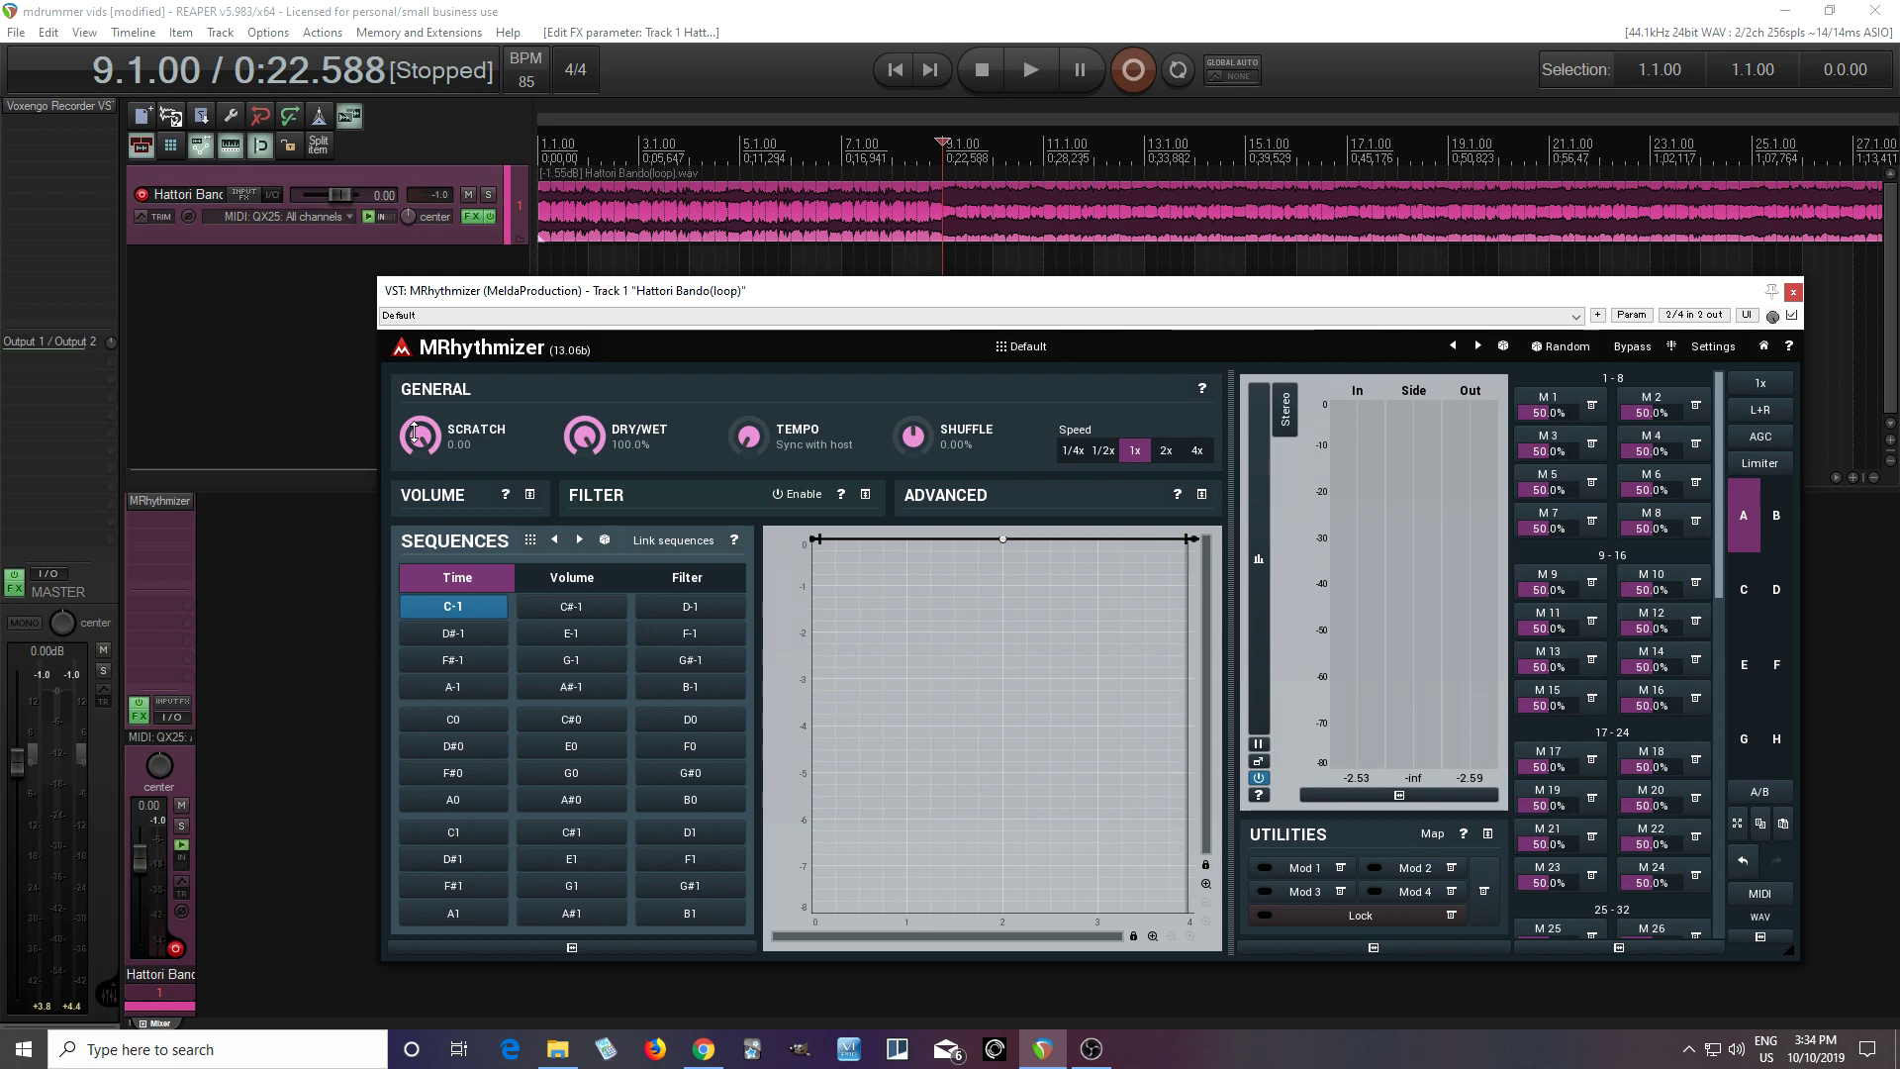
- Scroll the SCRATCH knob in the General panel back to 0.00
scroll(415, 433, down, 8)
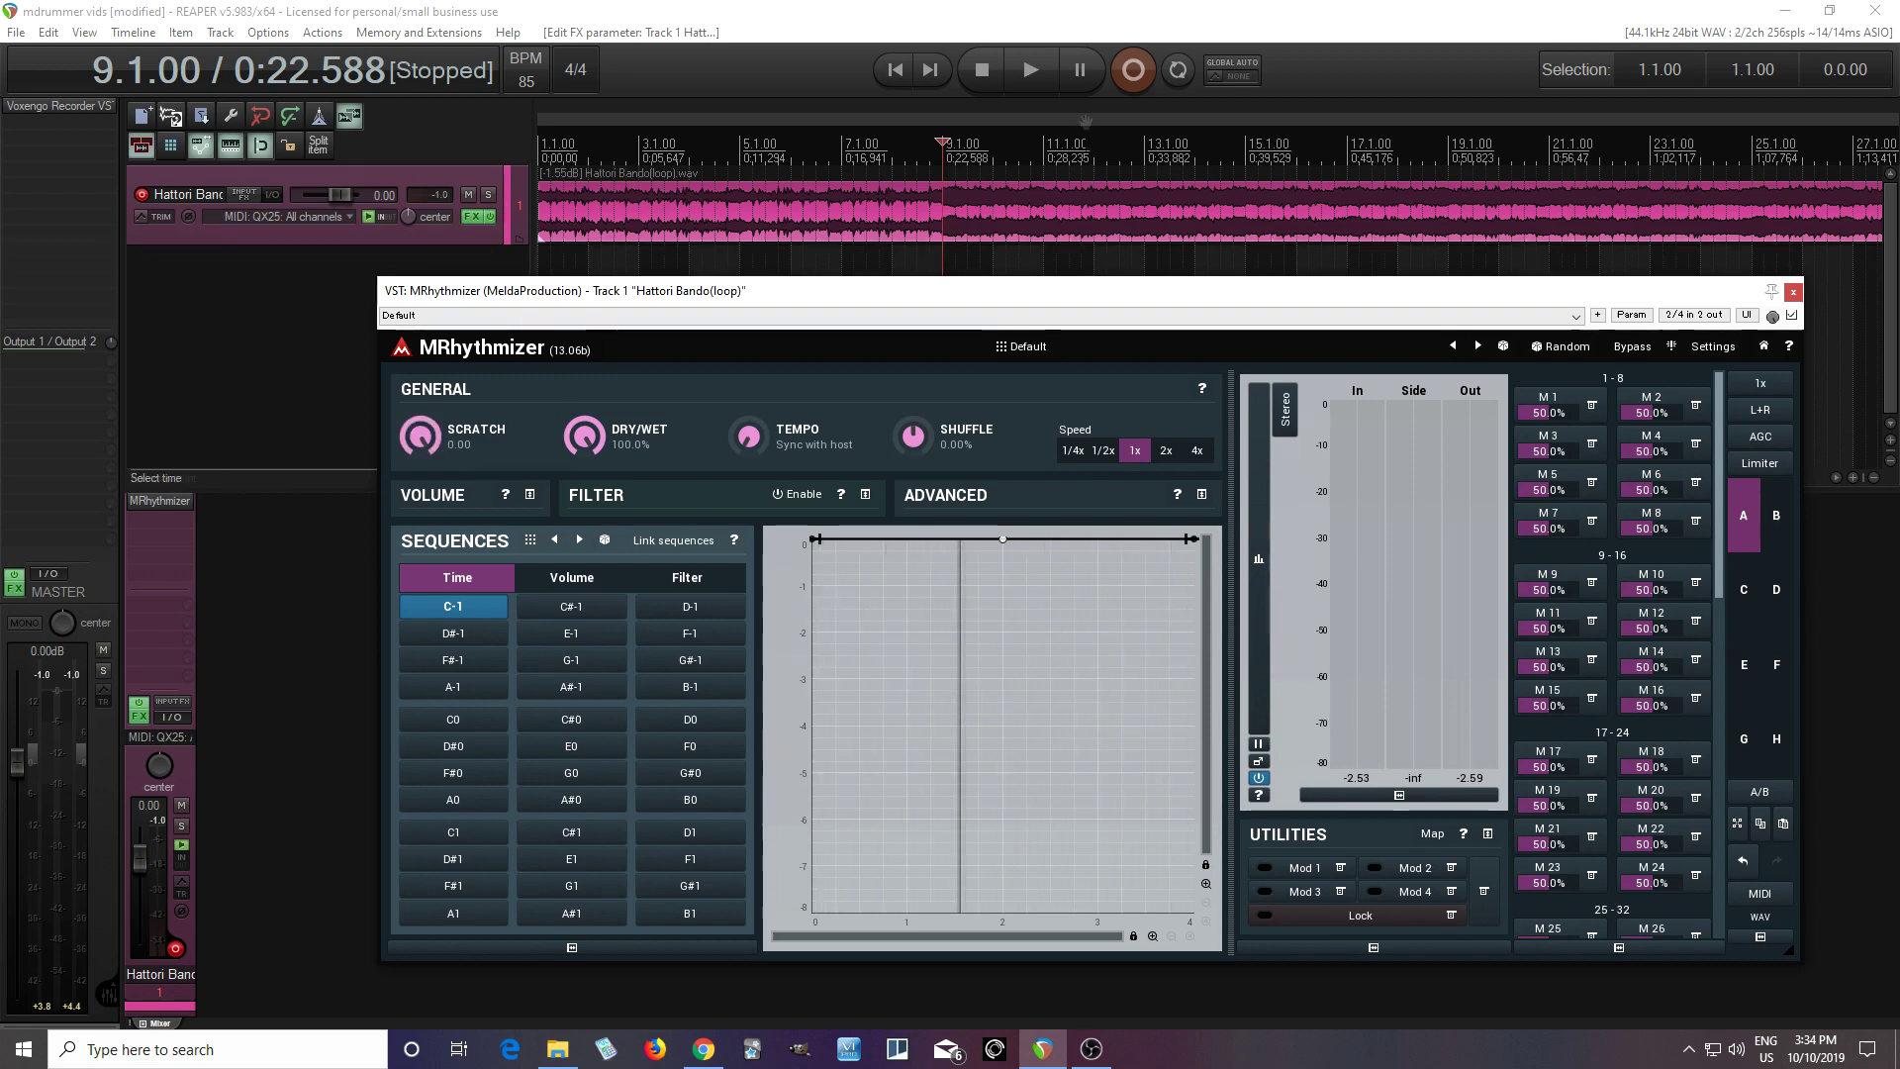
- Play the loop with SCRATCH scrolled down to -8.00, then stop and drag it back near zero
click(1031, 81)
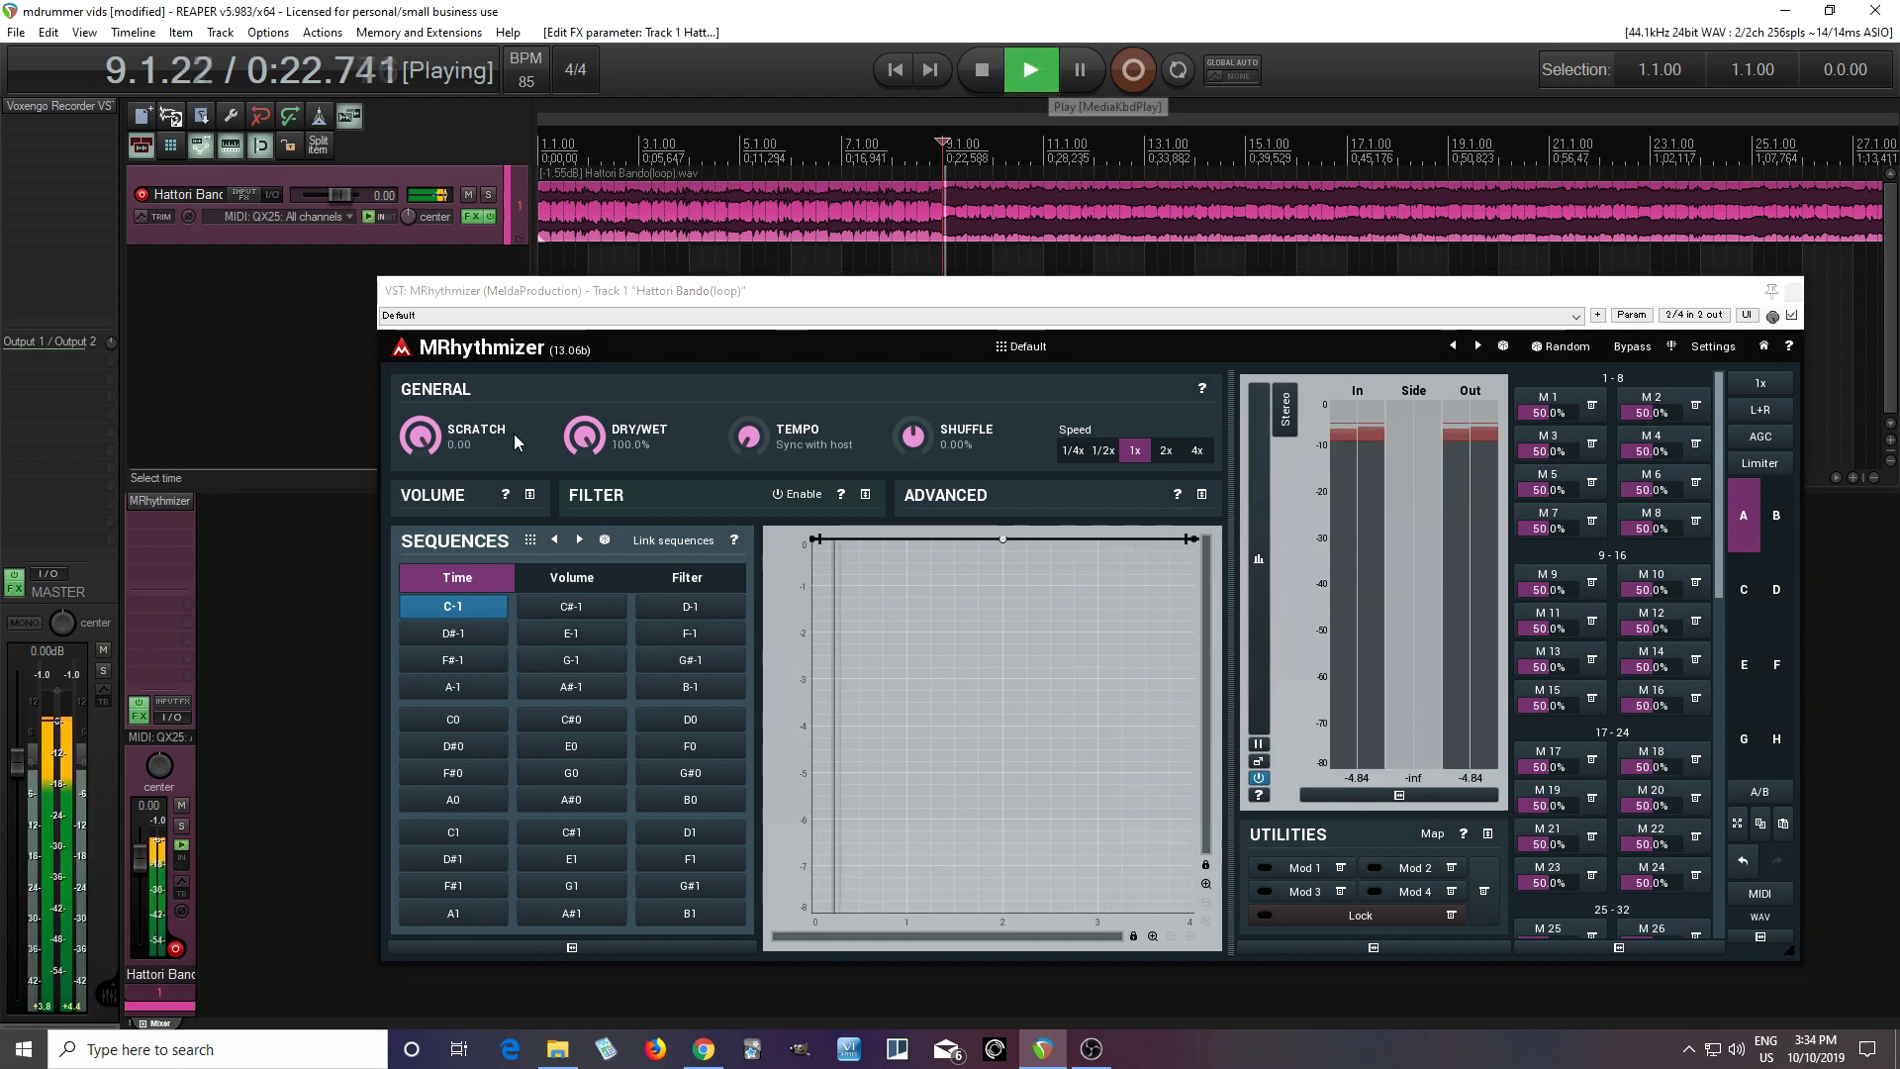
scroll(408, 433, down, 8)
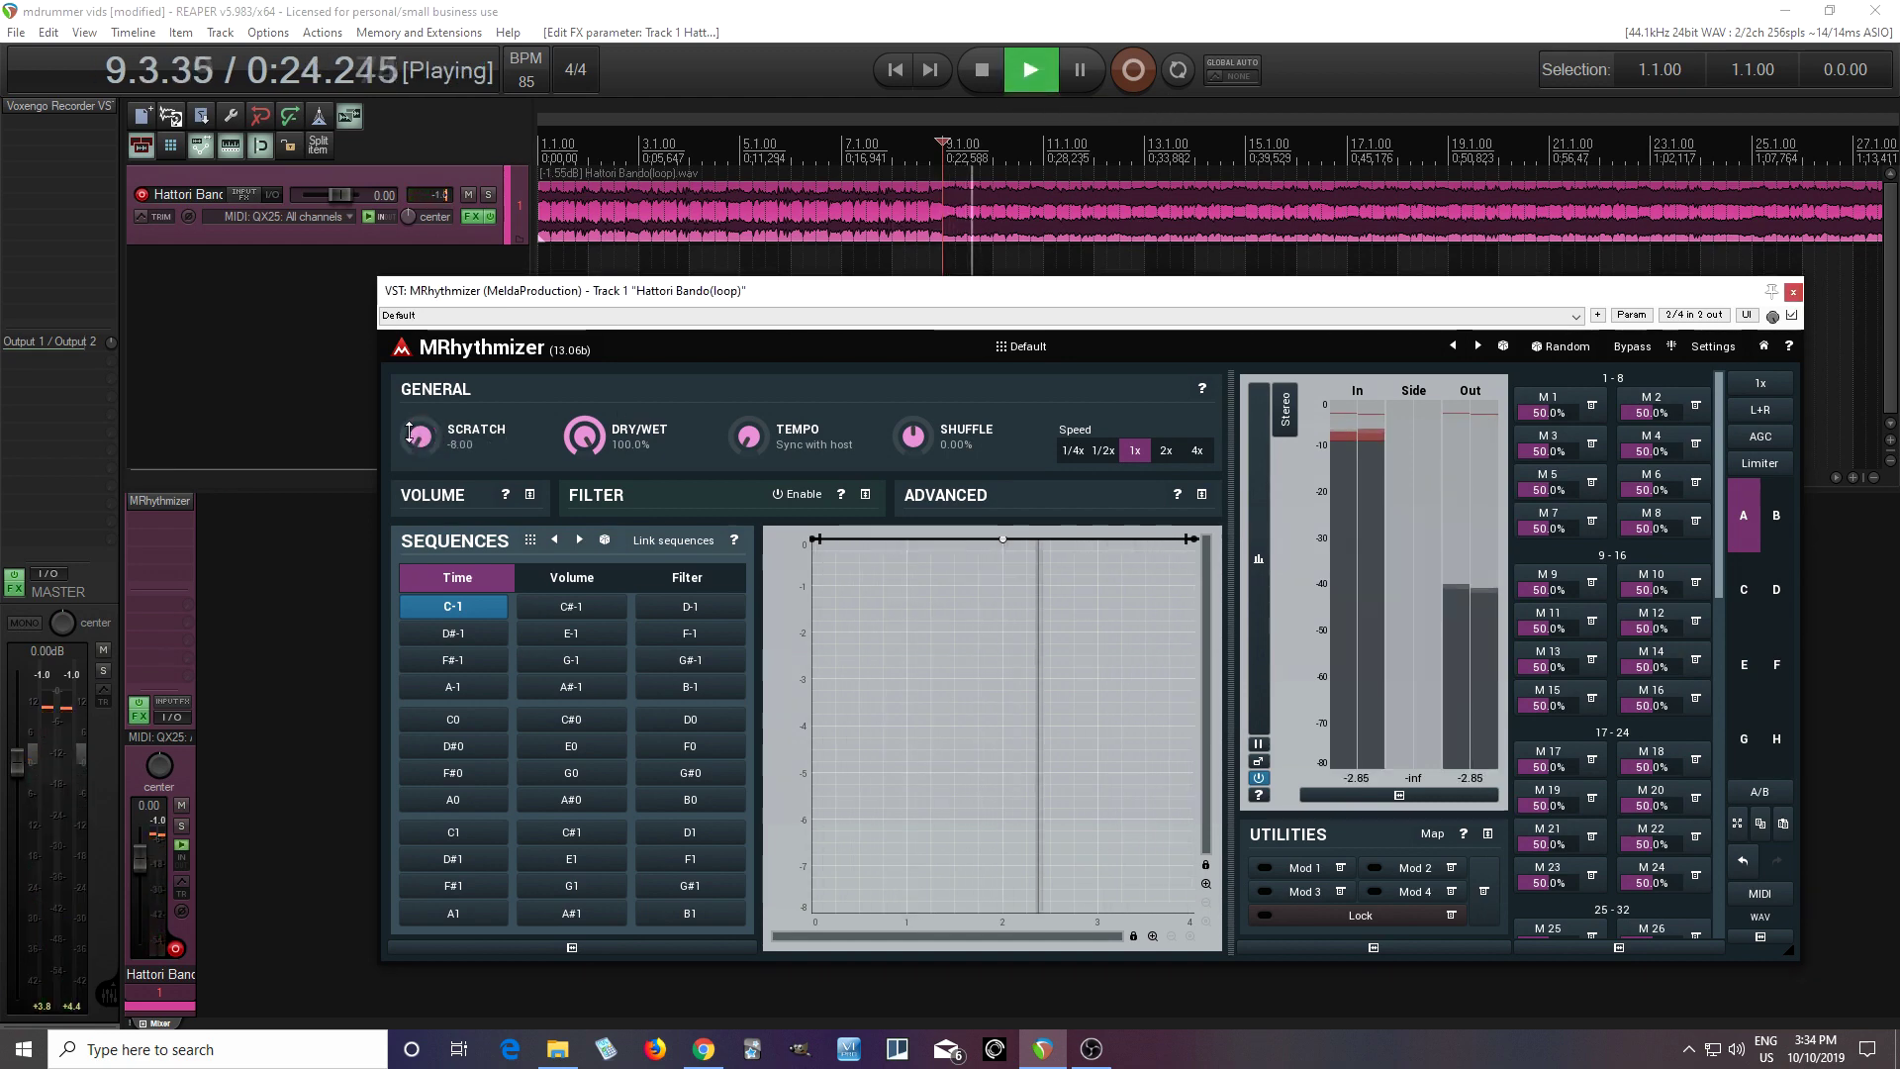
click(984, 70)
drag(469, 427, 469, 396)
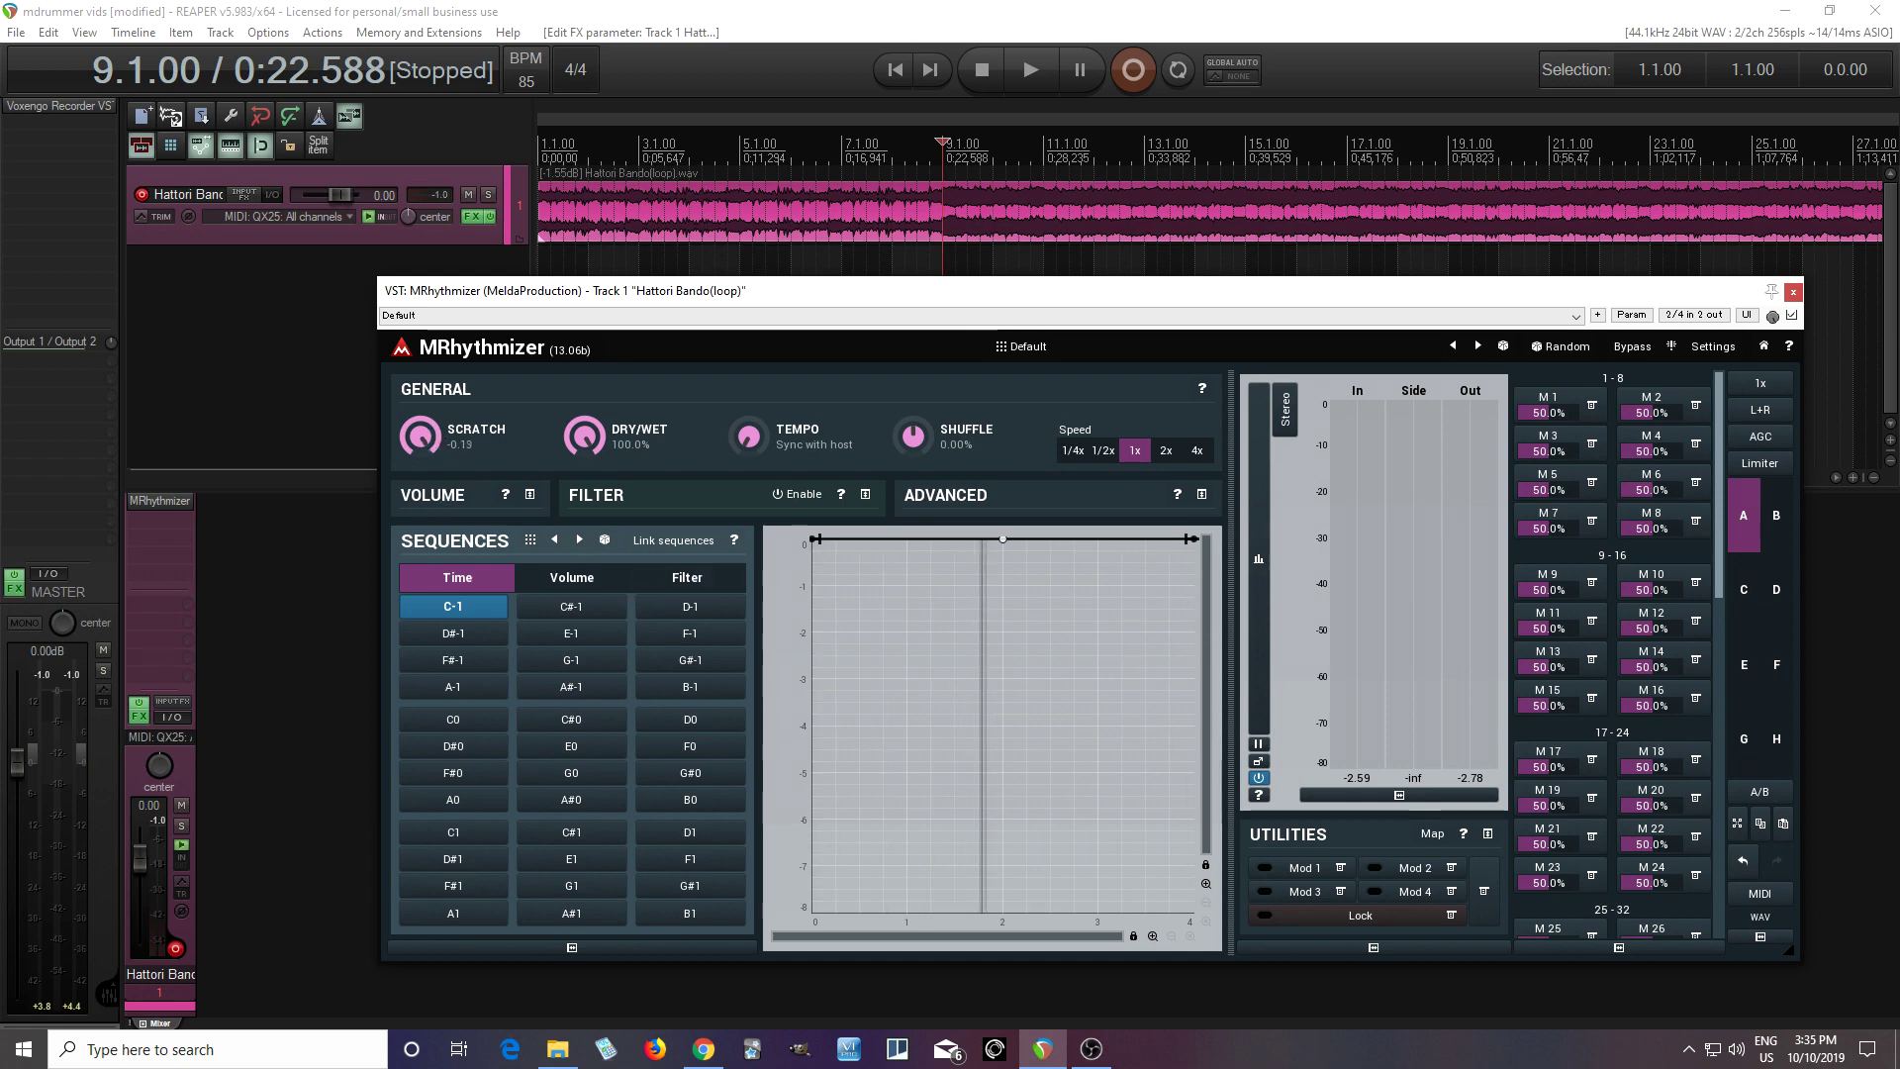
- Reset Scratch to 0.00, quick-learn it onto multiparameter 1 and set its Max to -0.35
drag(441, 443, 440, 427)
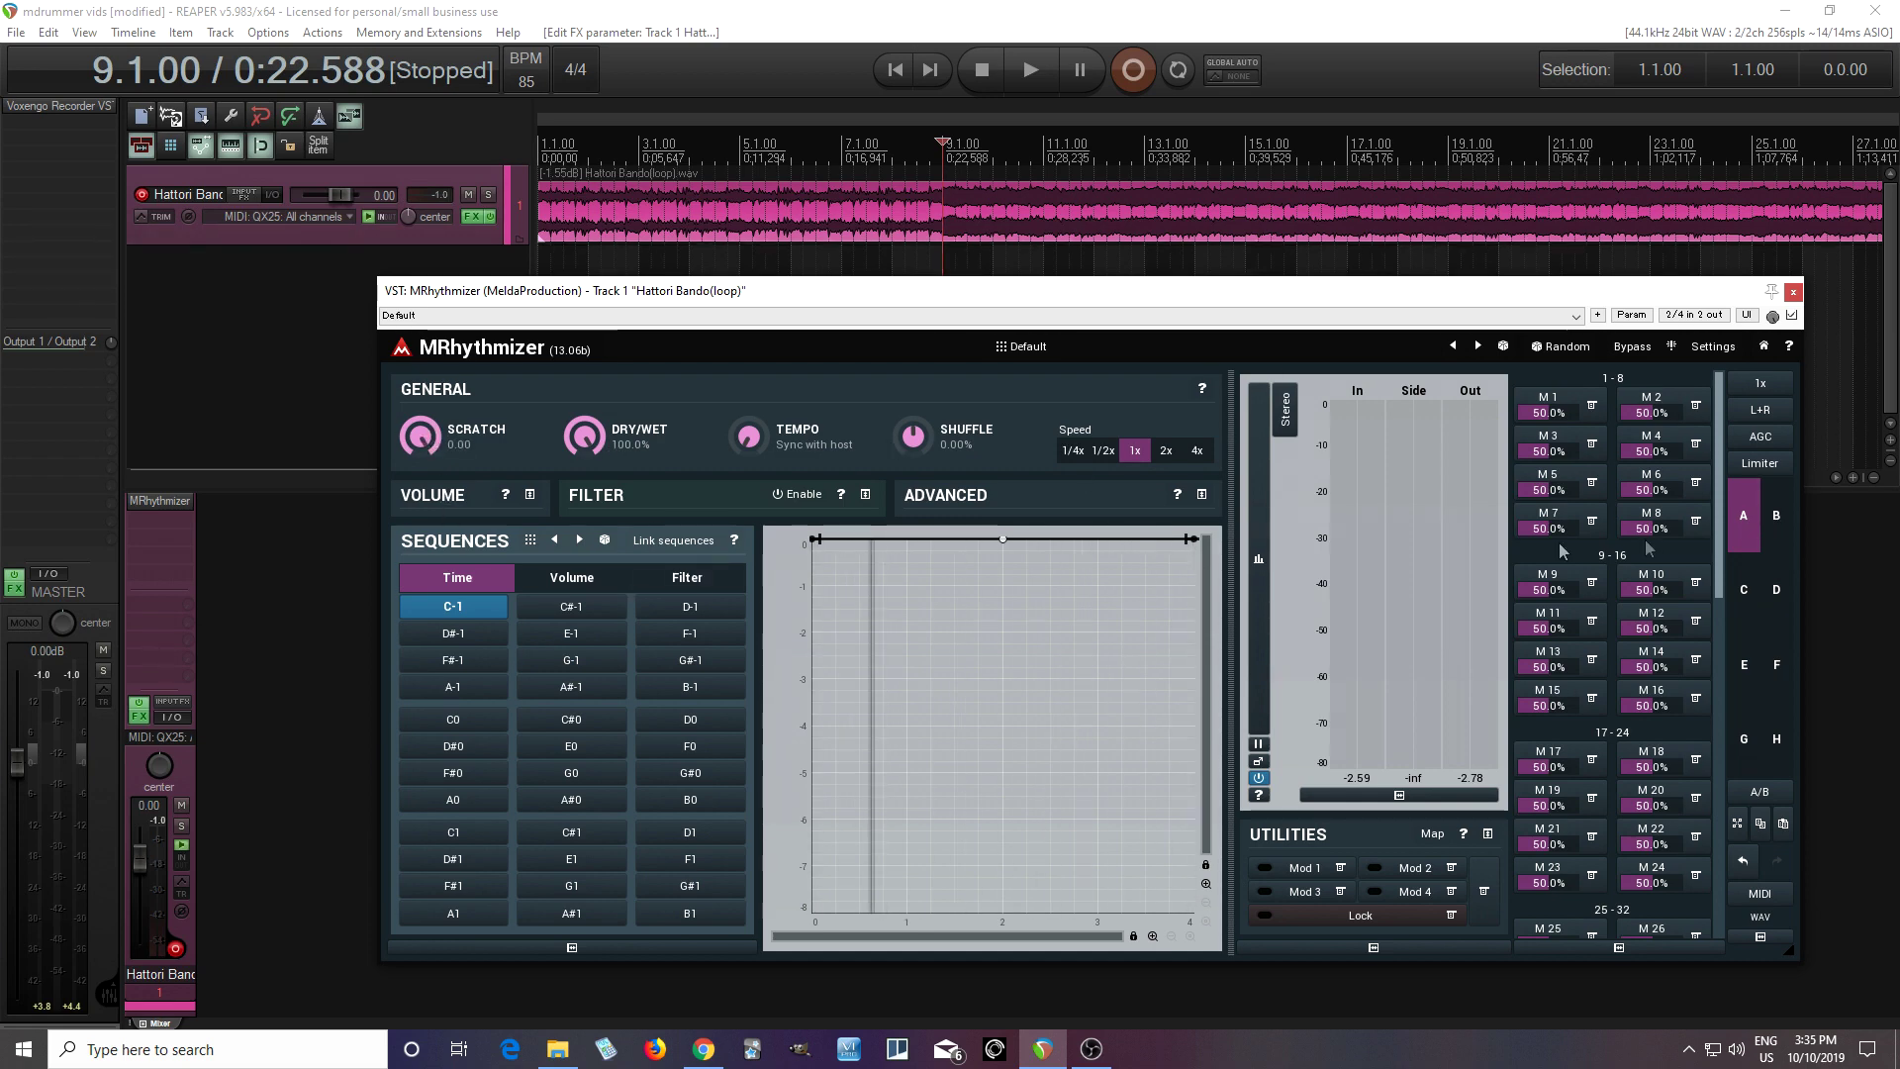
click(1591, 406)
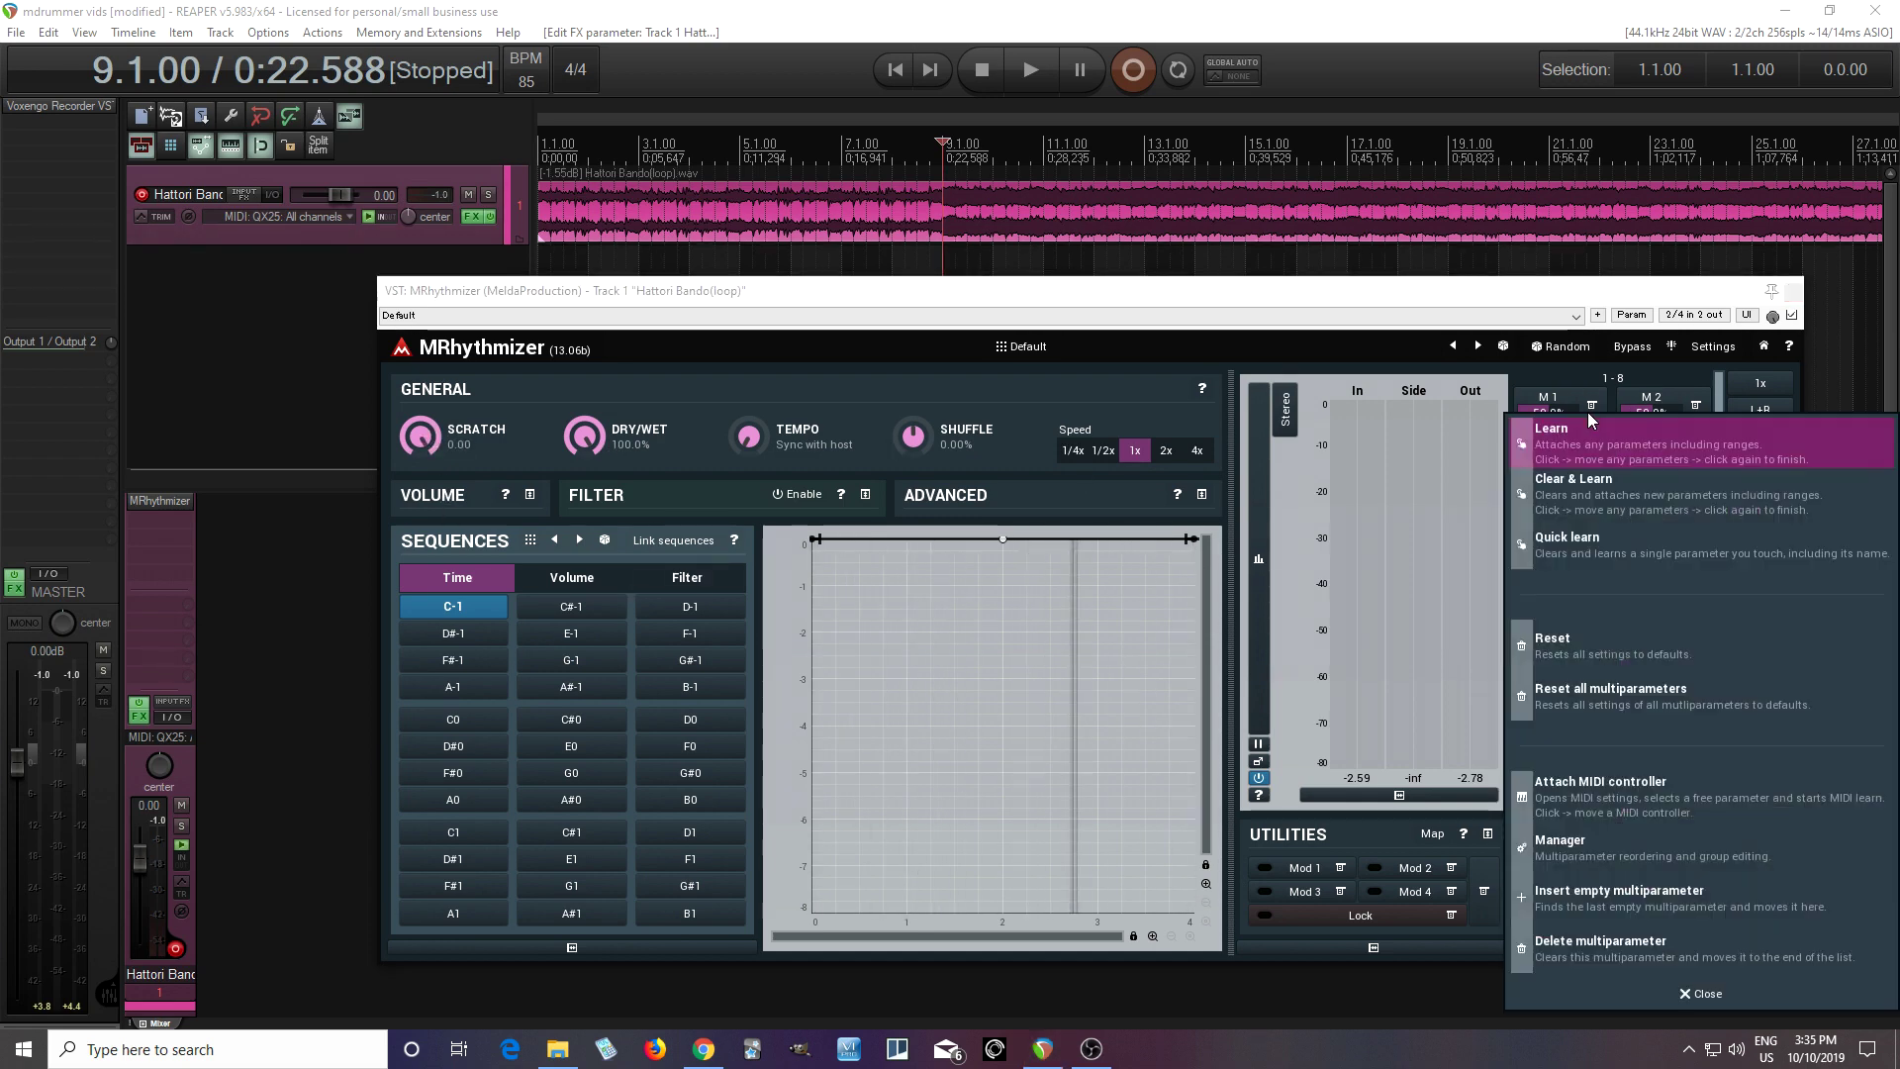
click(1583, 542)
click(431, 447)
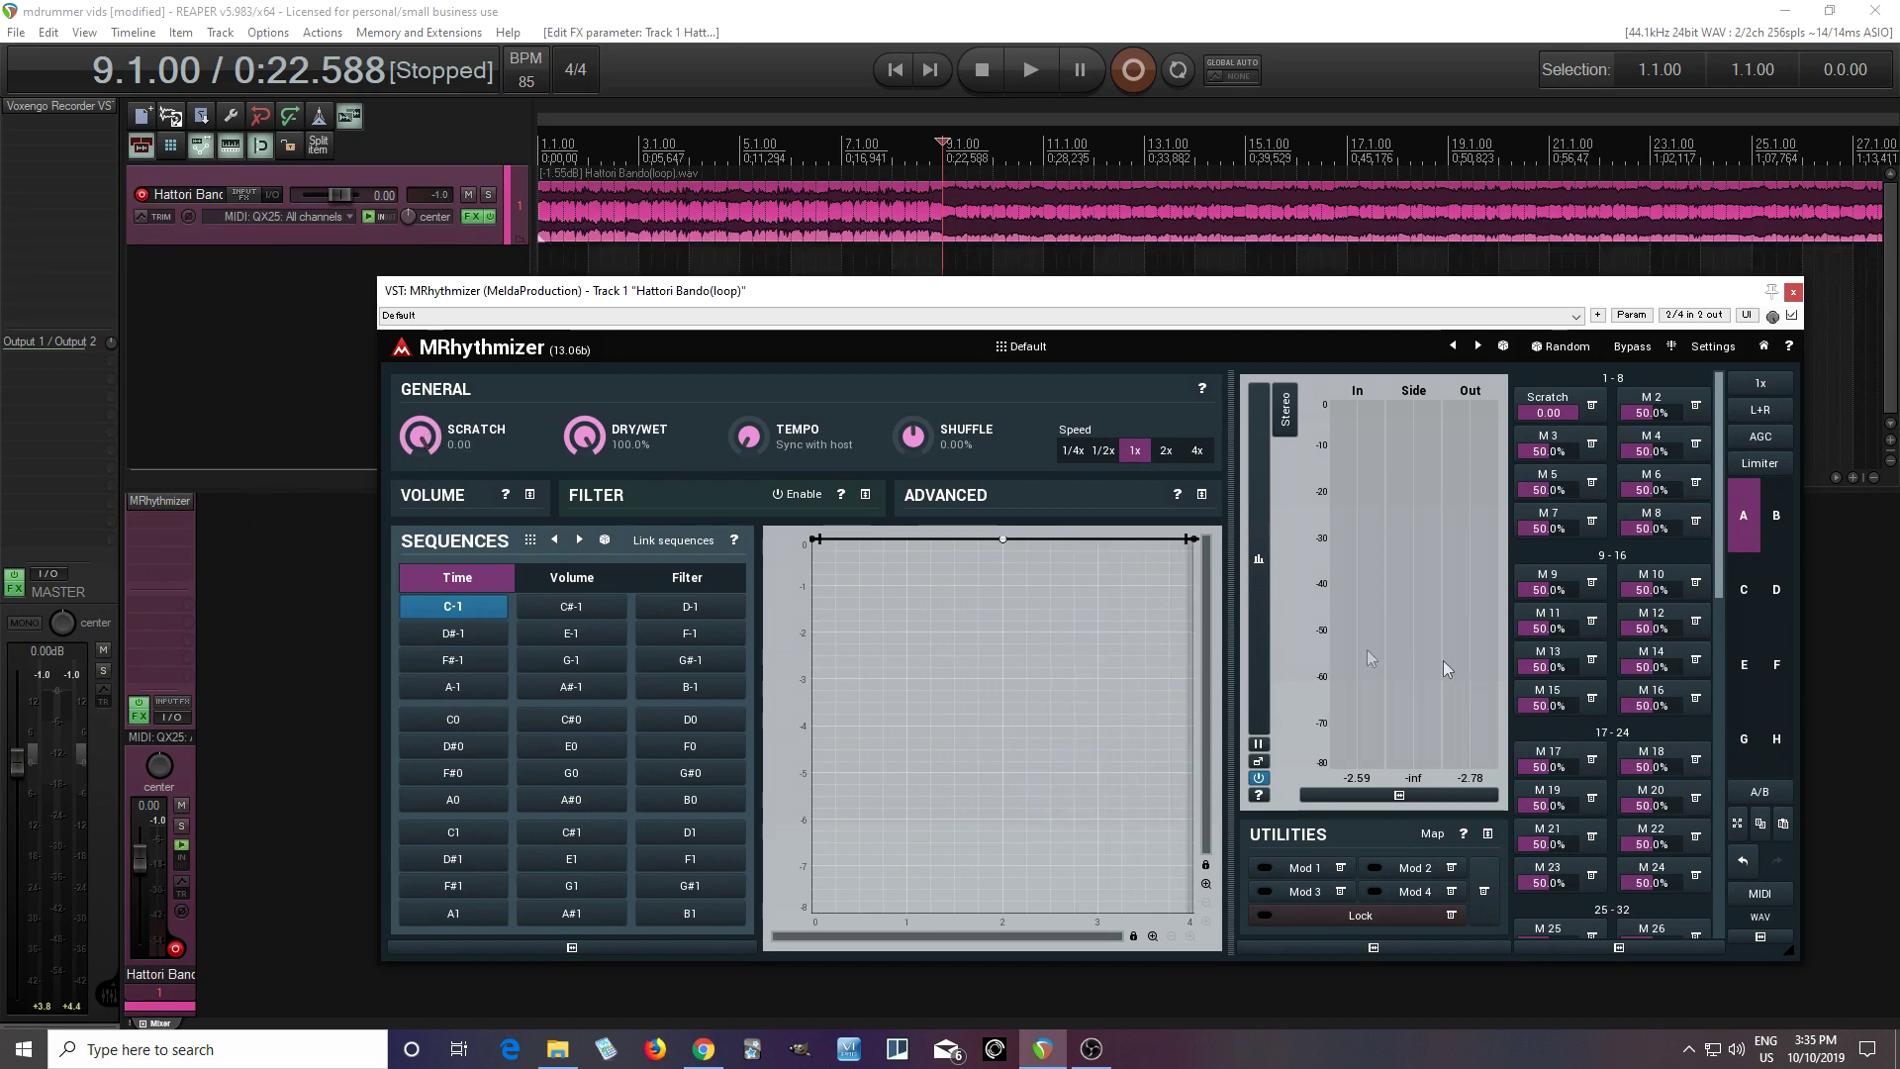
click(1591, 405)
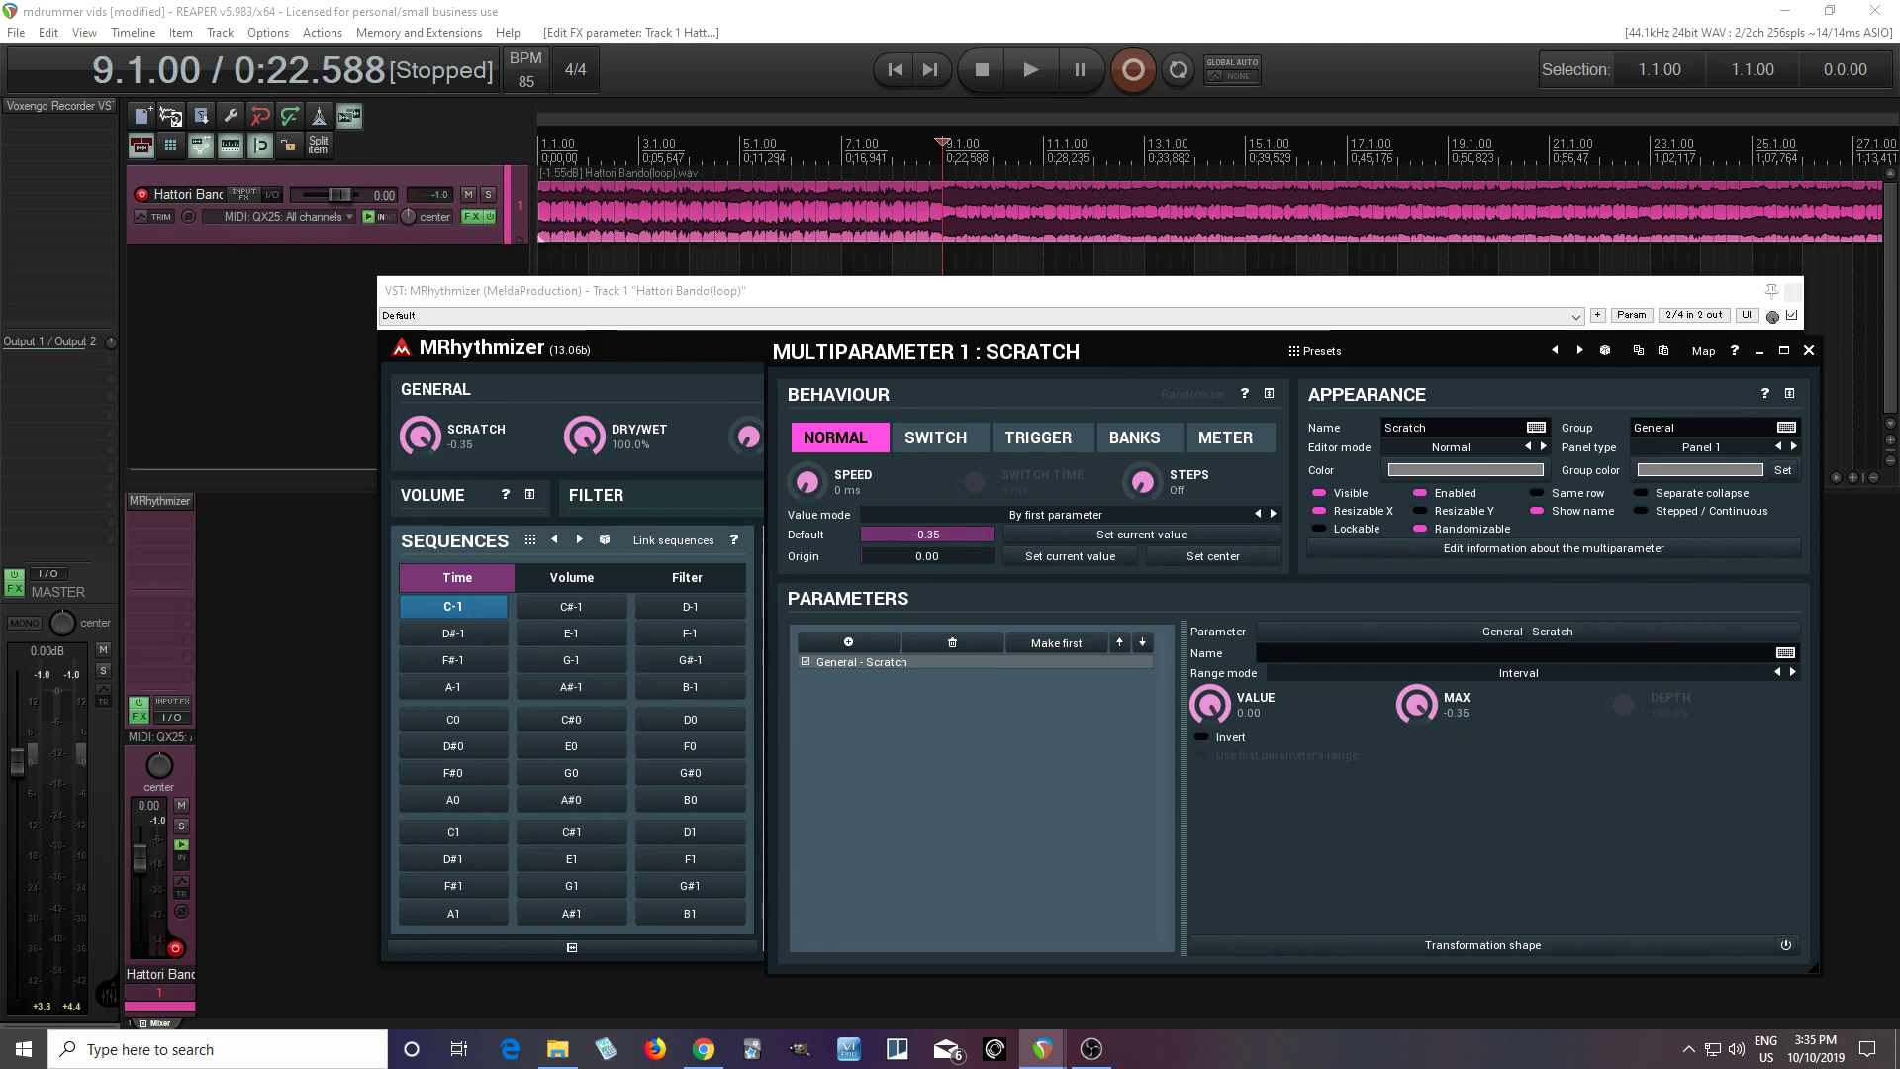
click(1811, 352)
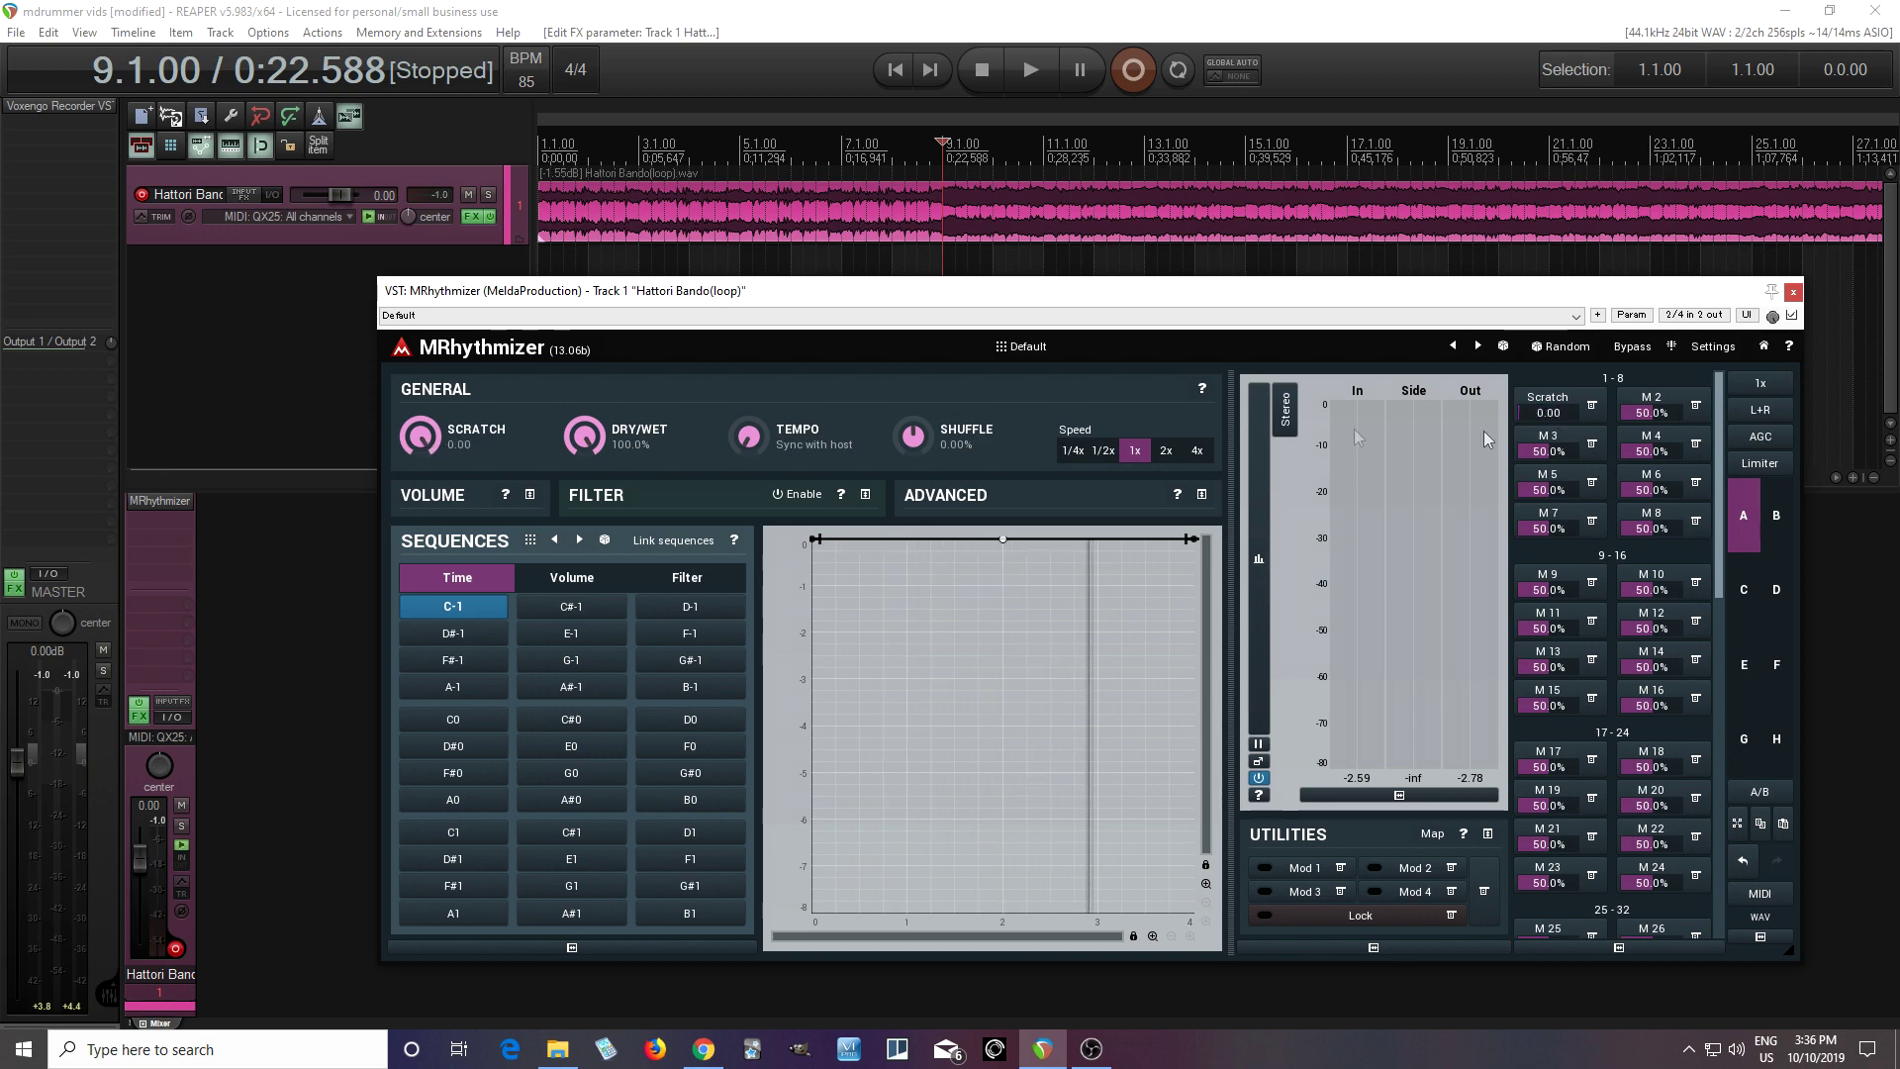
- Play the loop while dragging the Scratch multiparameter progressively negative, then stop and check its settings
click(1029, 85)
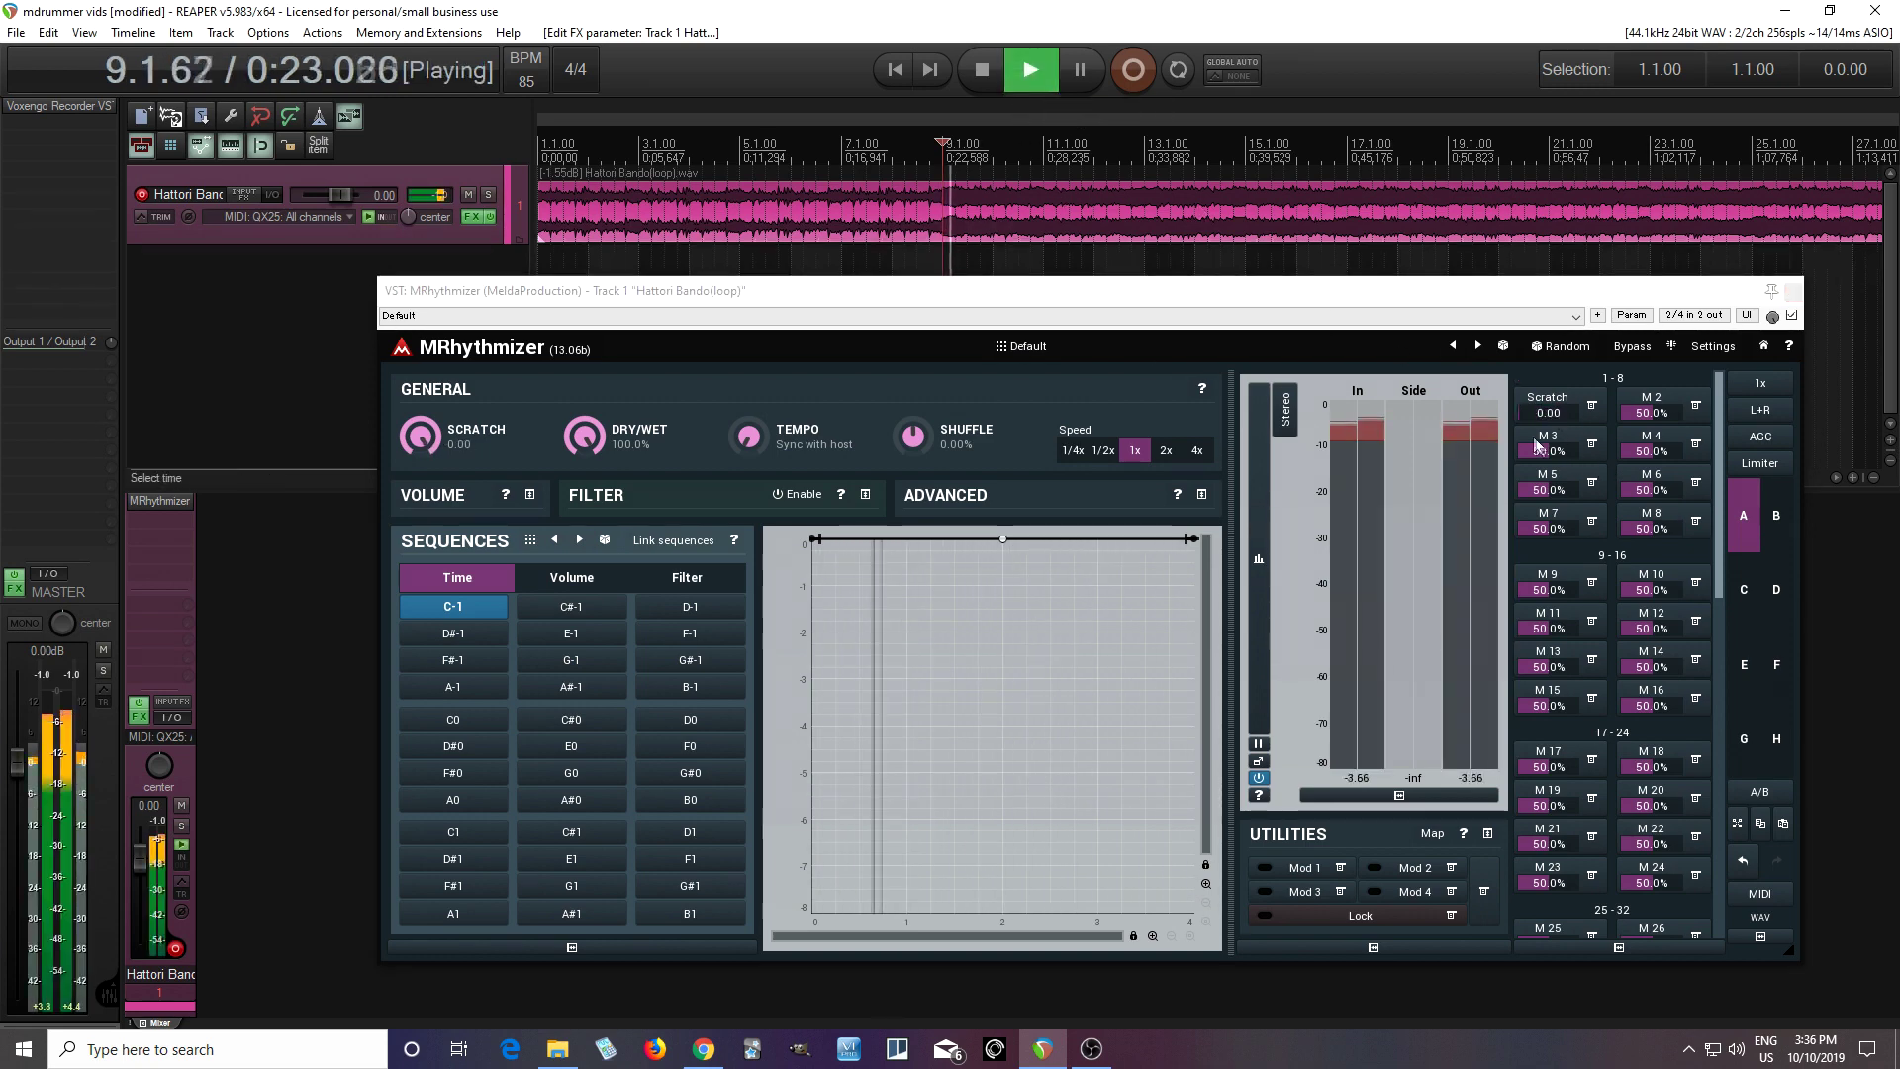
drag(1532, 414, 1532, 414)
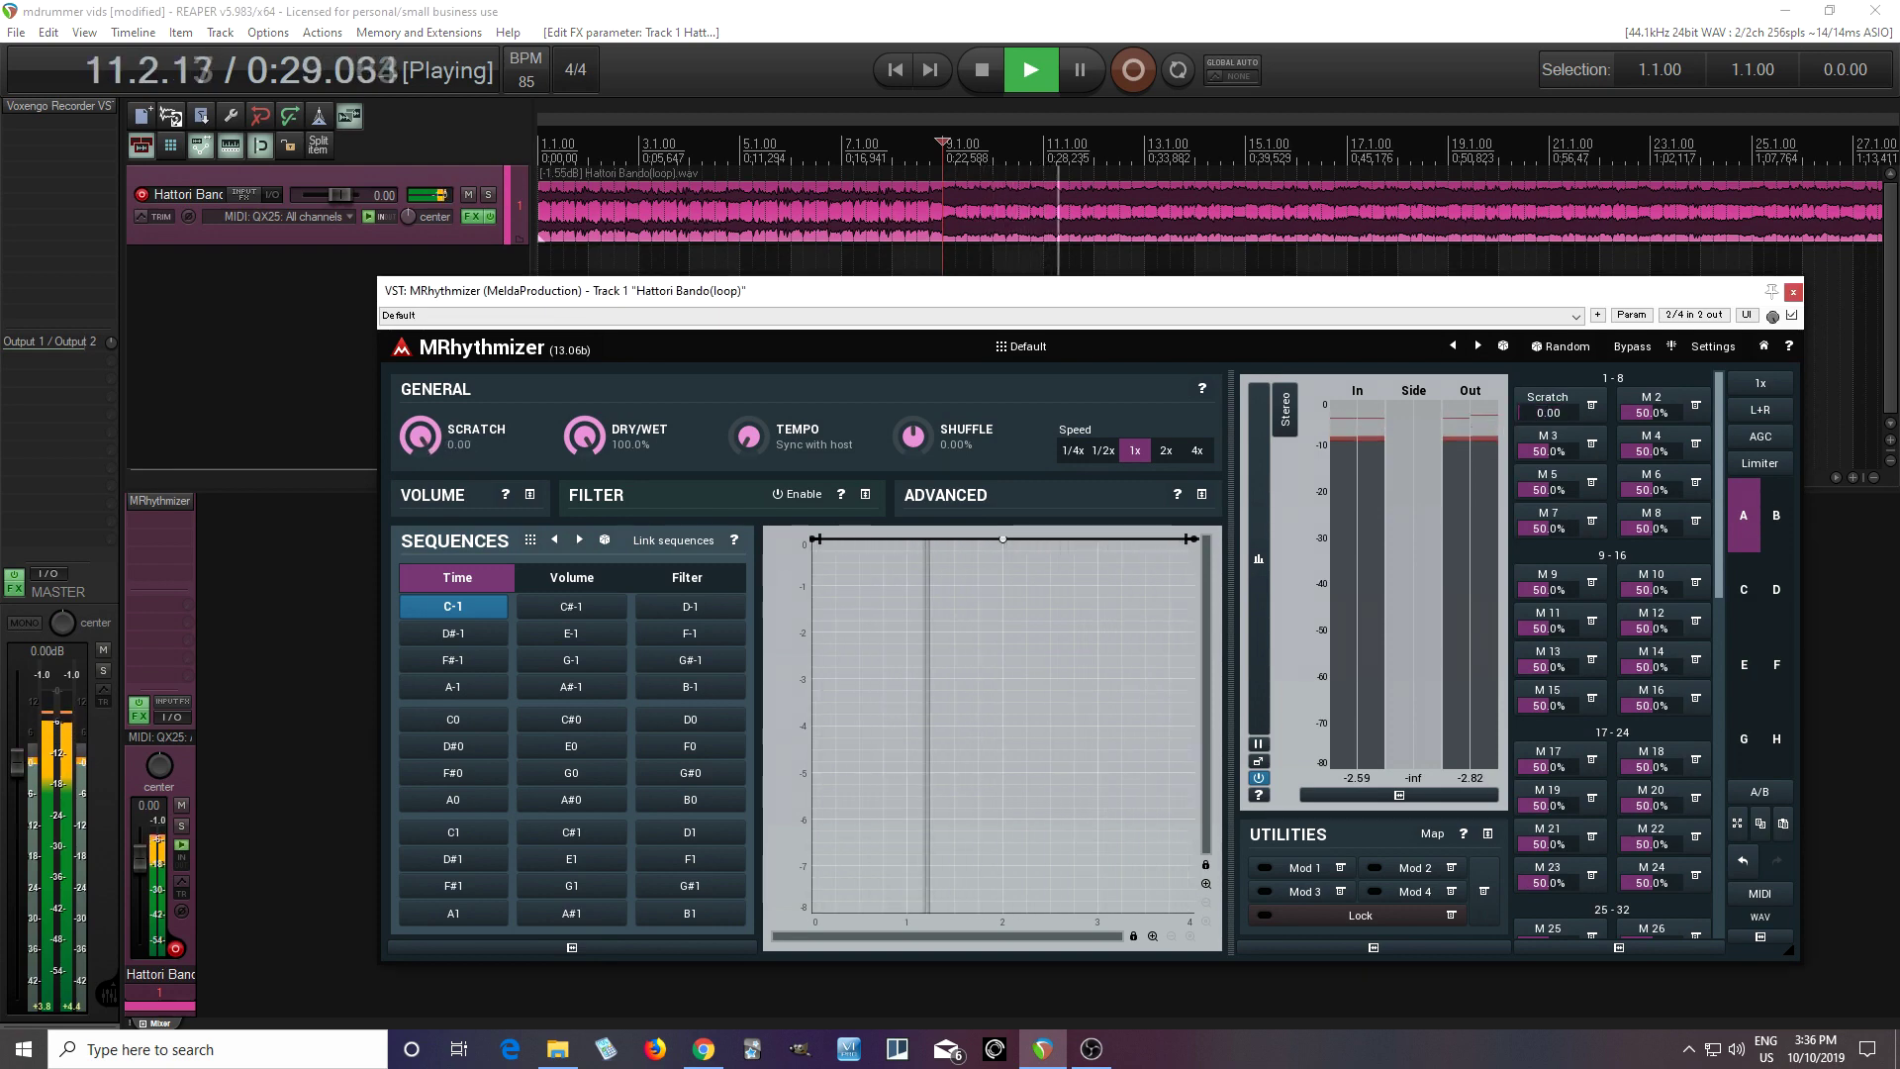
mouse_move(1532, 414)
mouse_down()
mouse_move(1531, 436)
mouse_move(1531, 413)
mouse_up()
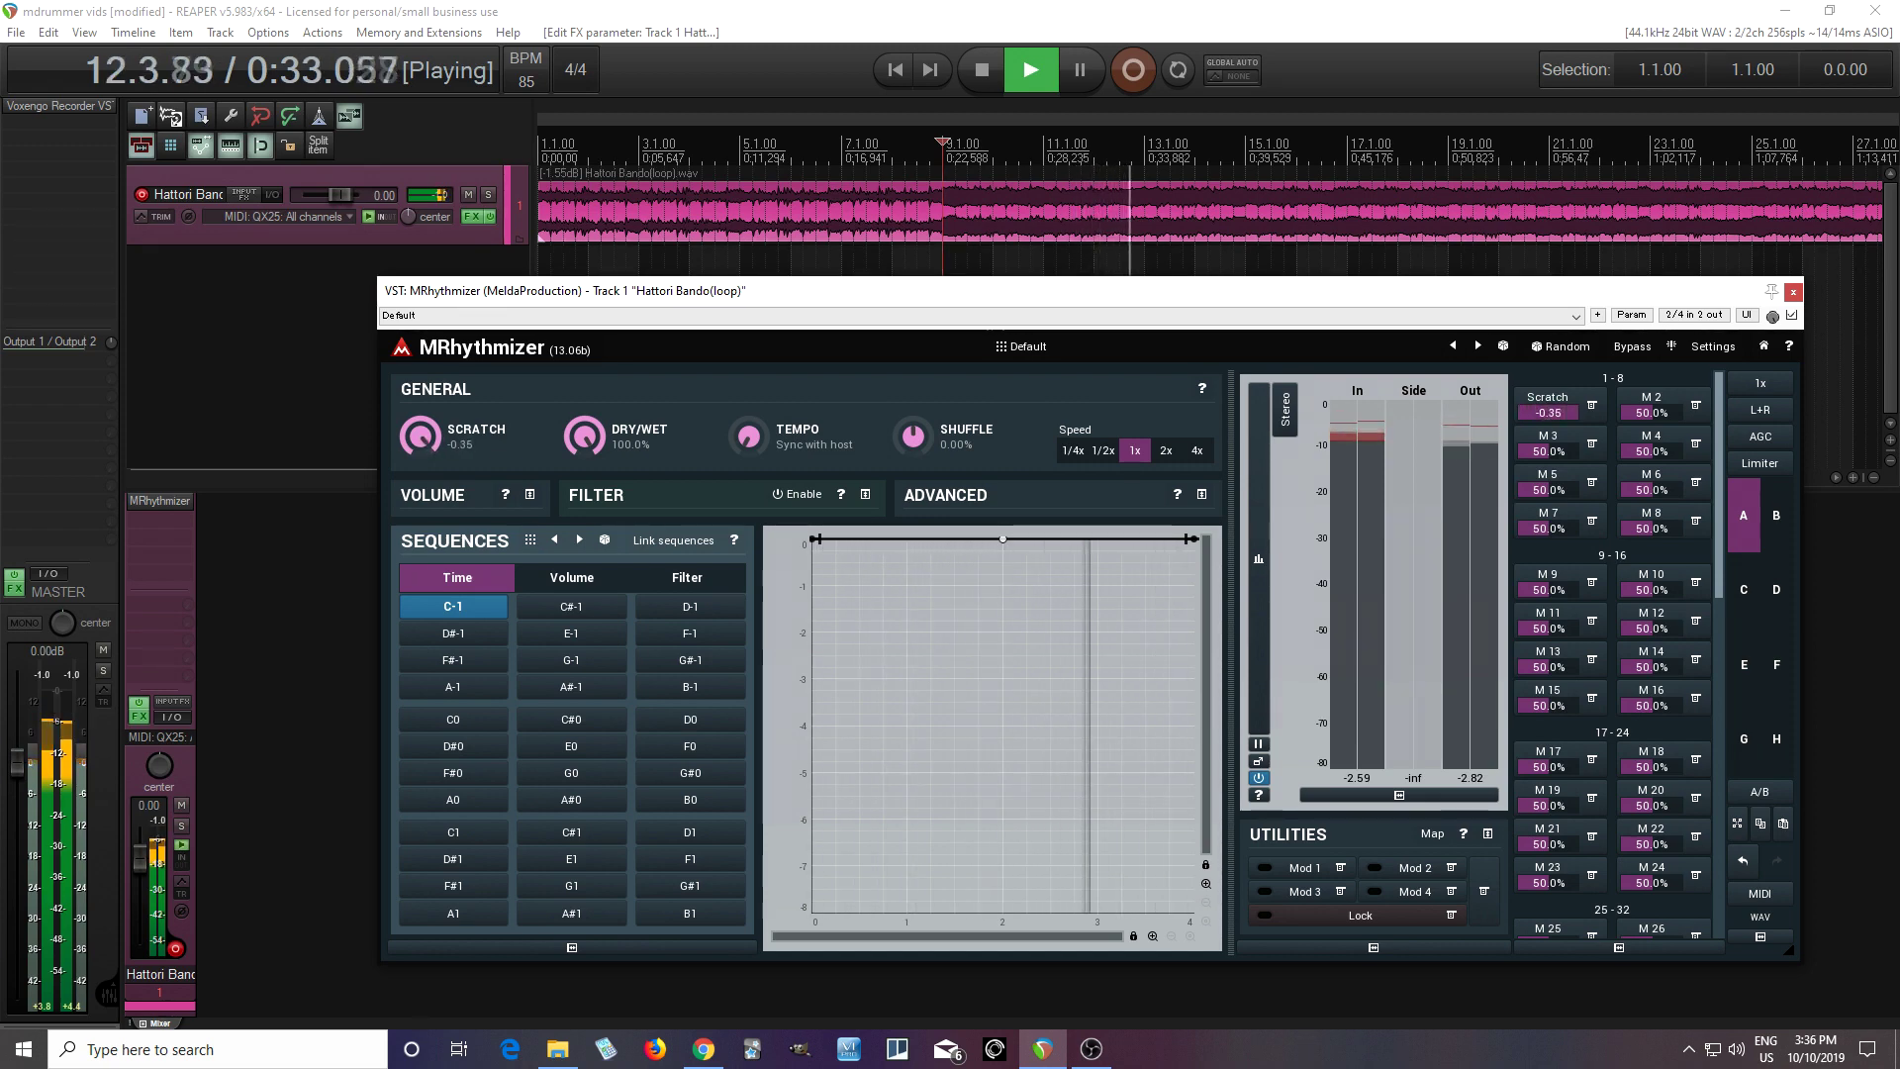
click(998, 72)
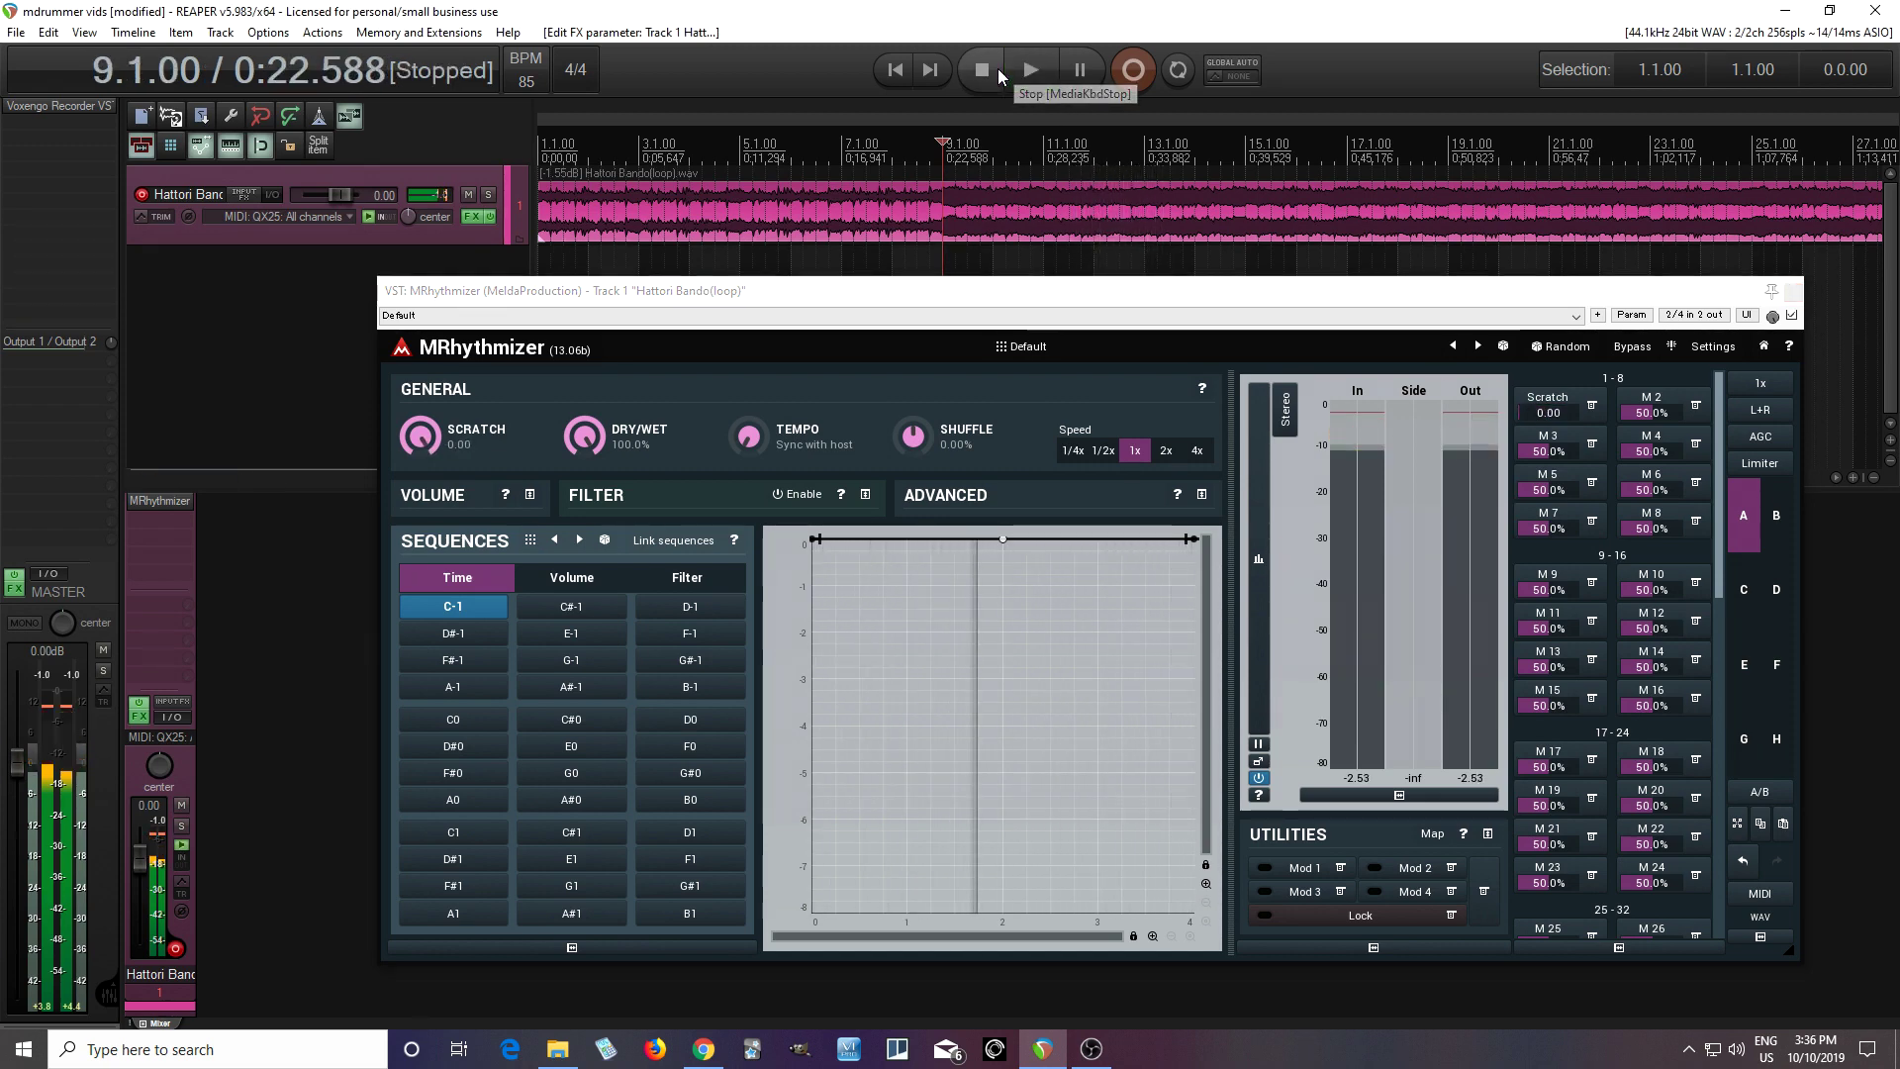
click(1559, 411)
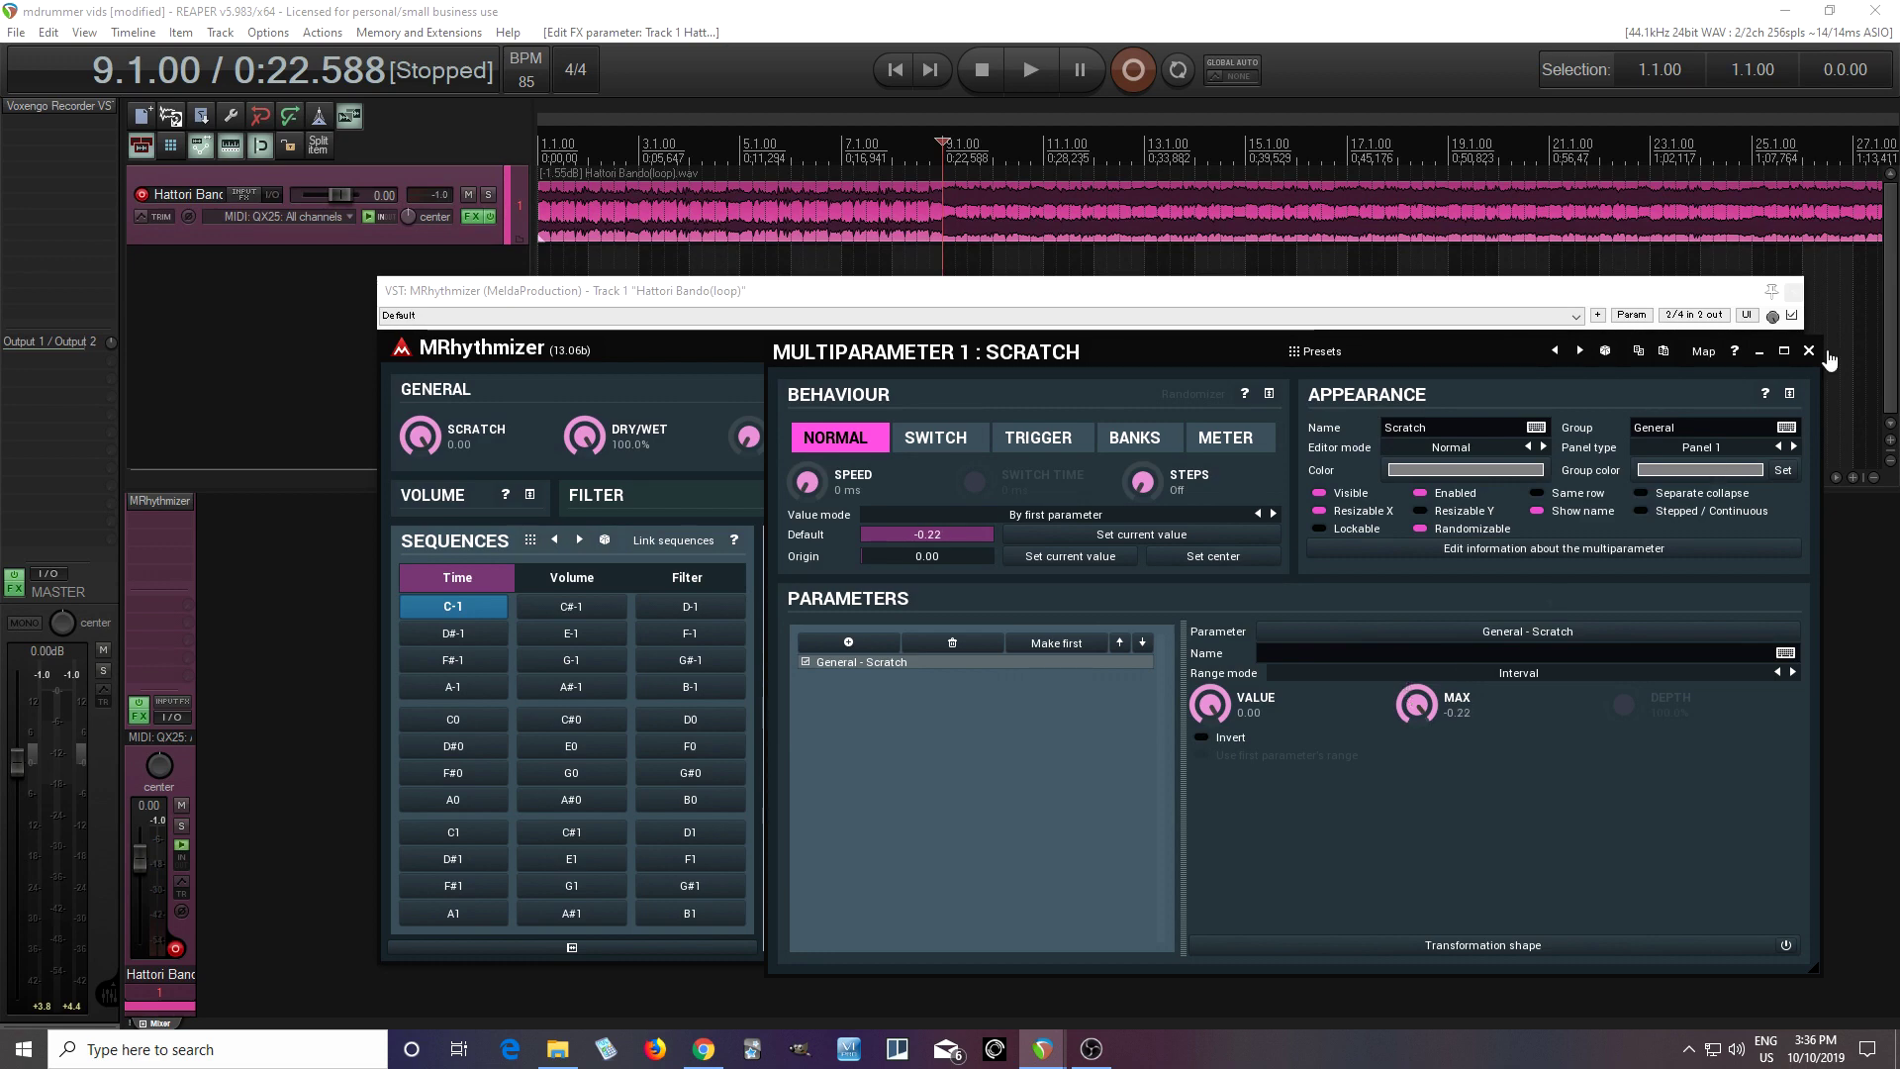
click(1809, 351)
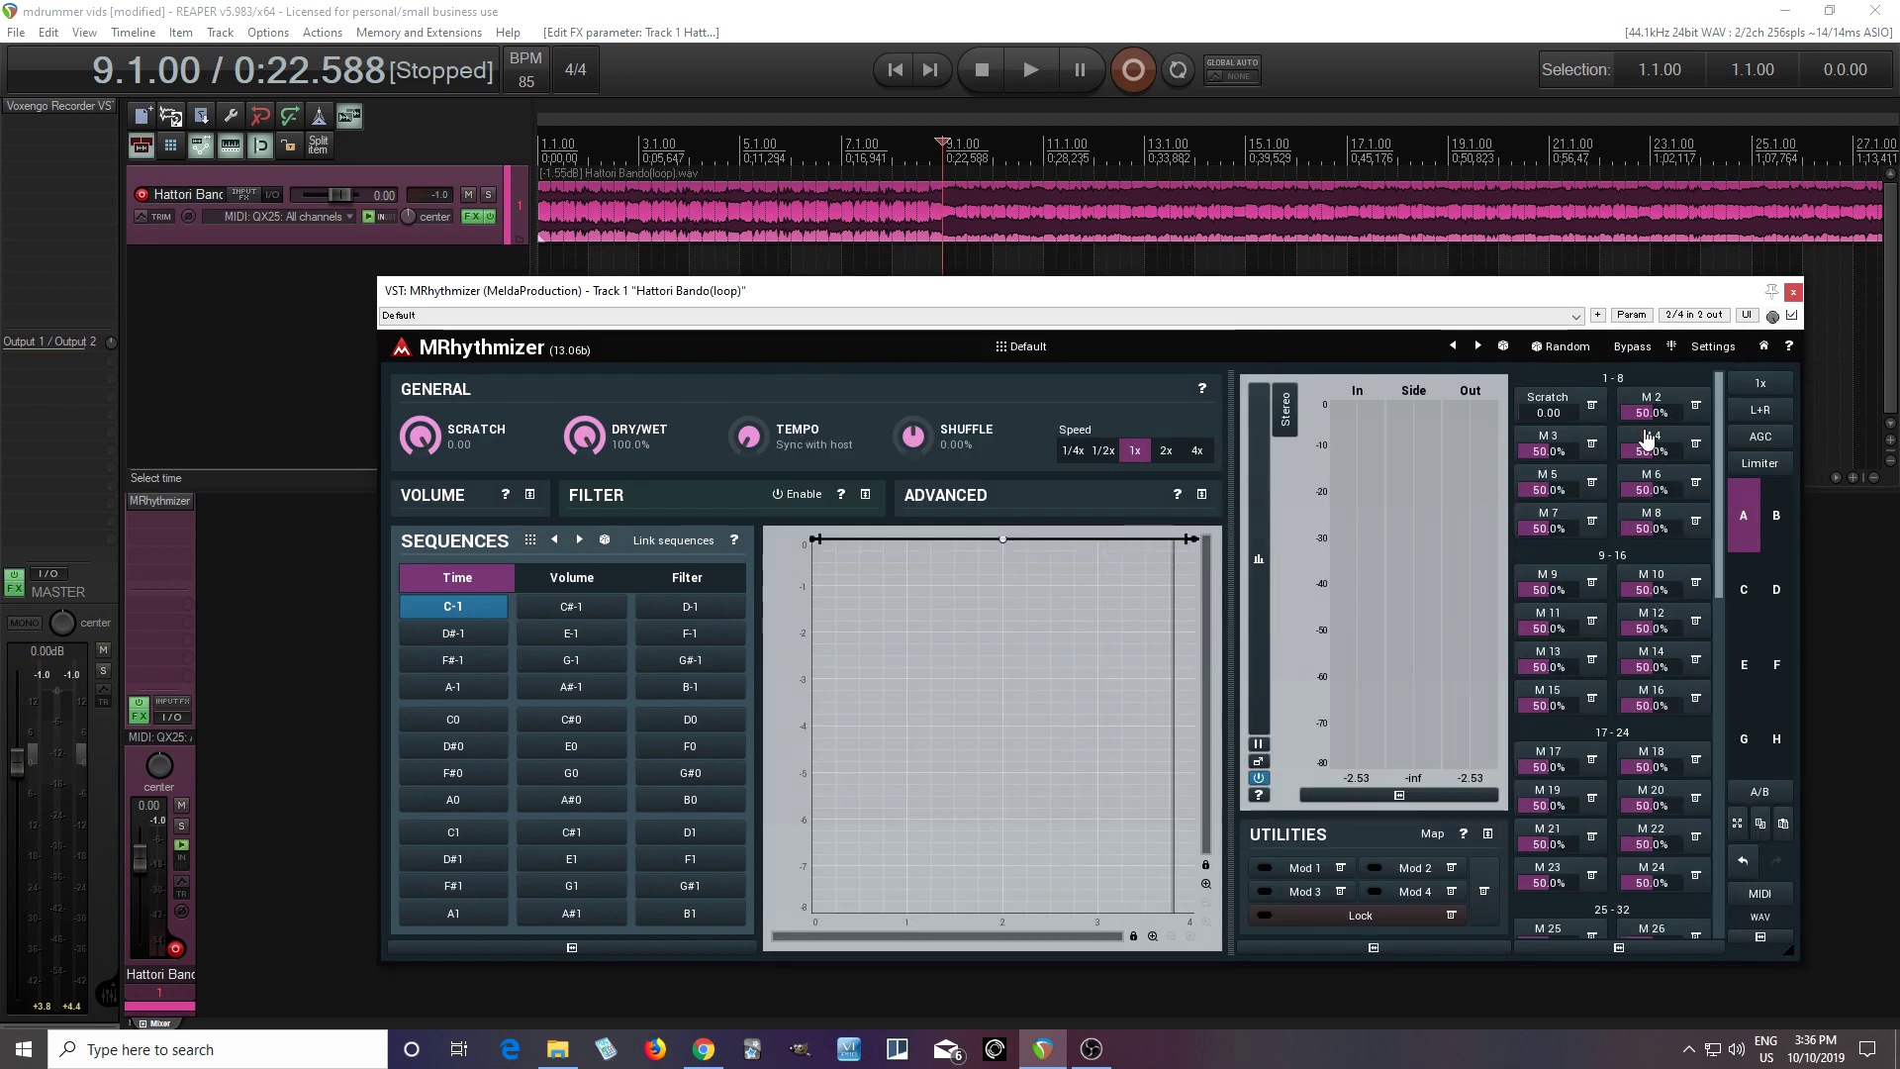
- Sweep the Scratch multiparameter down to -0.22 and back, resetting it to 0.00
drag(1563, 417, 1563, 439)
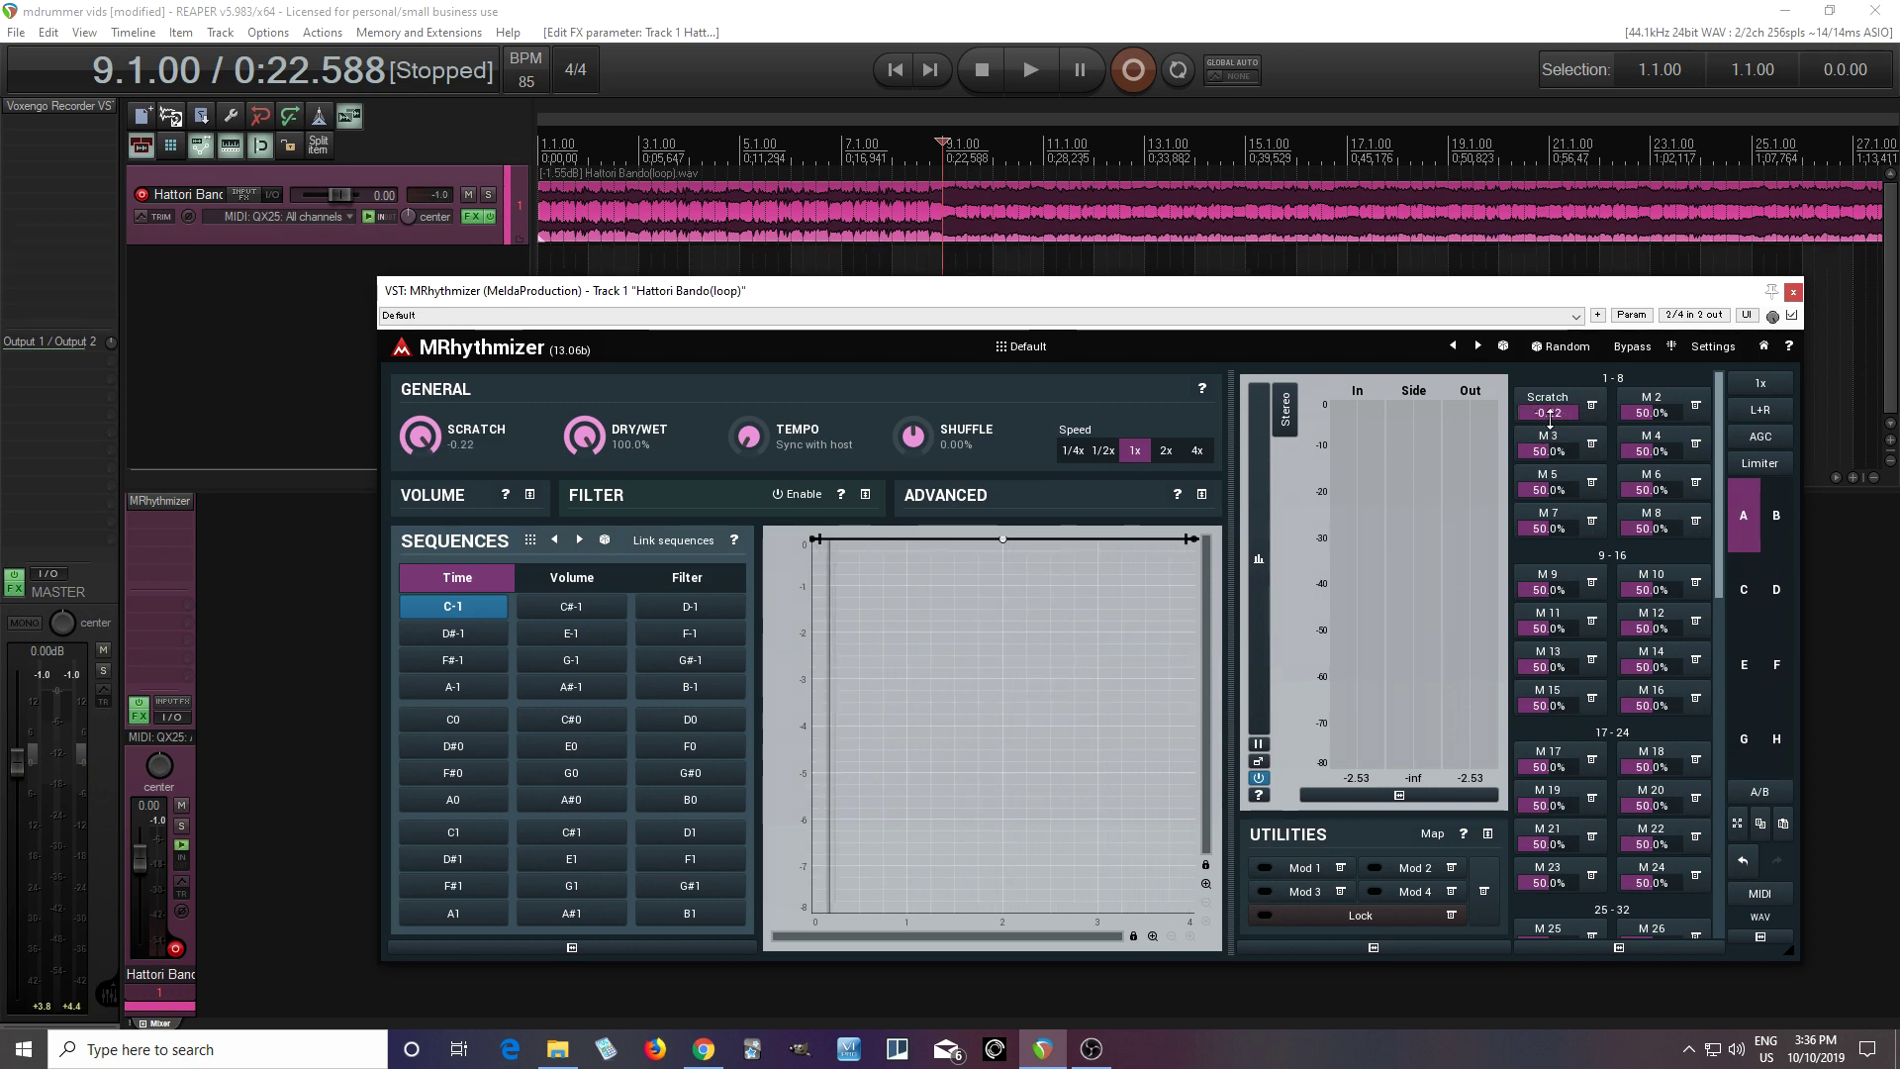
double_click(1549, 413)
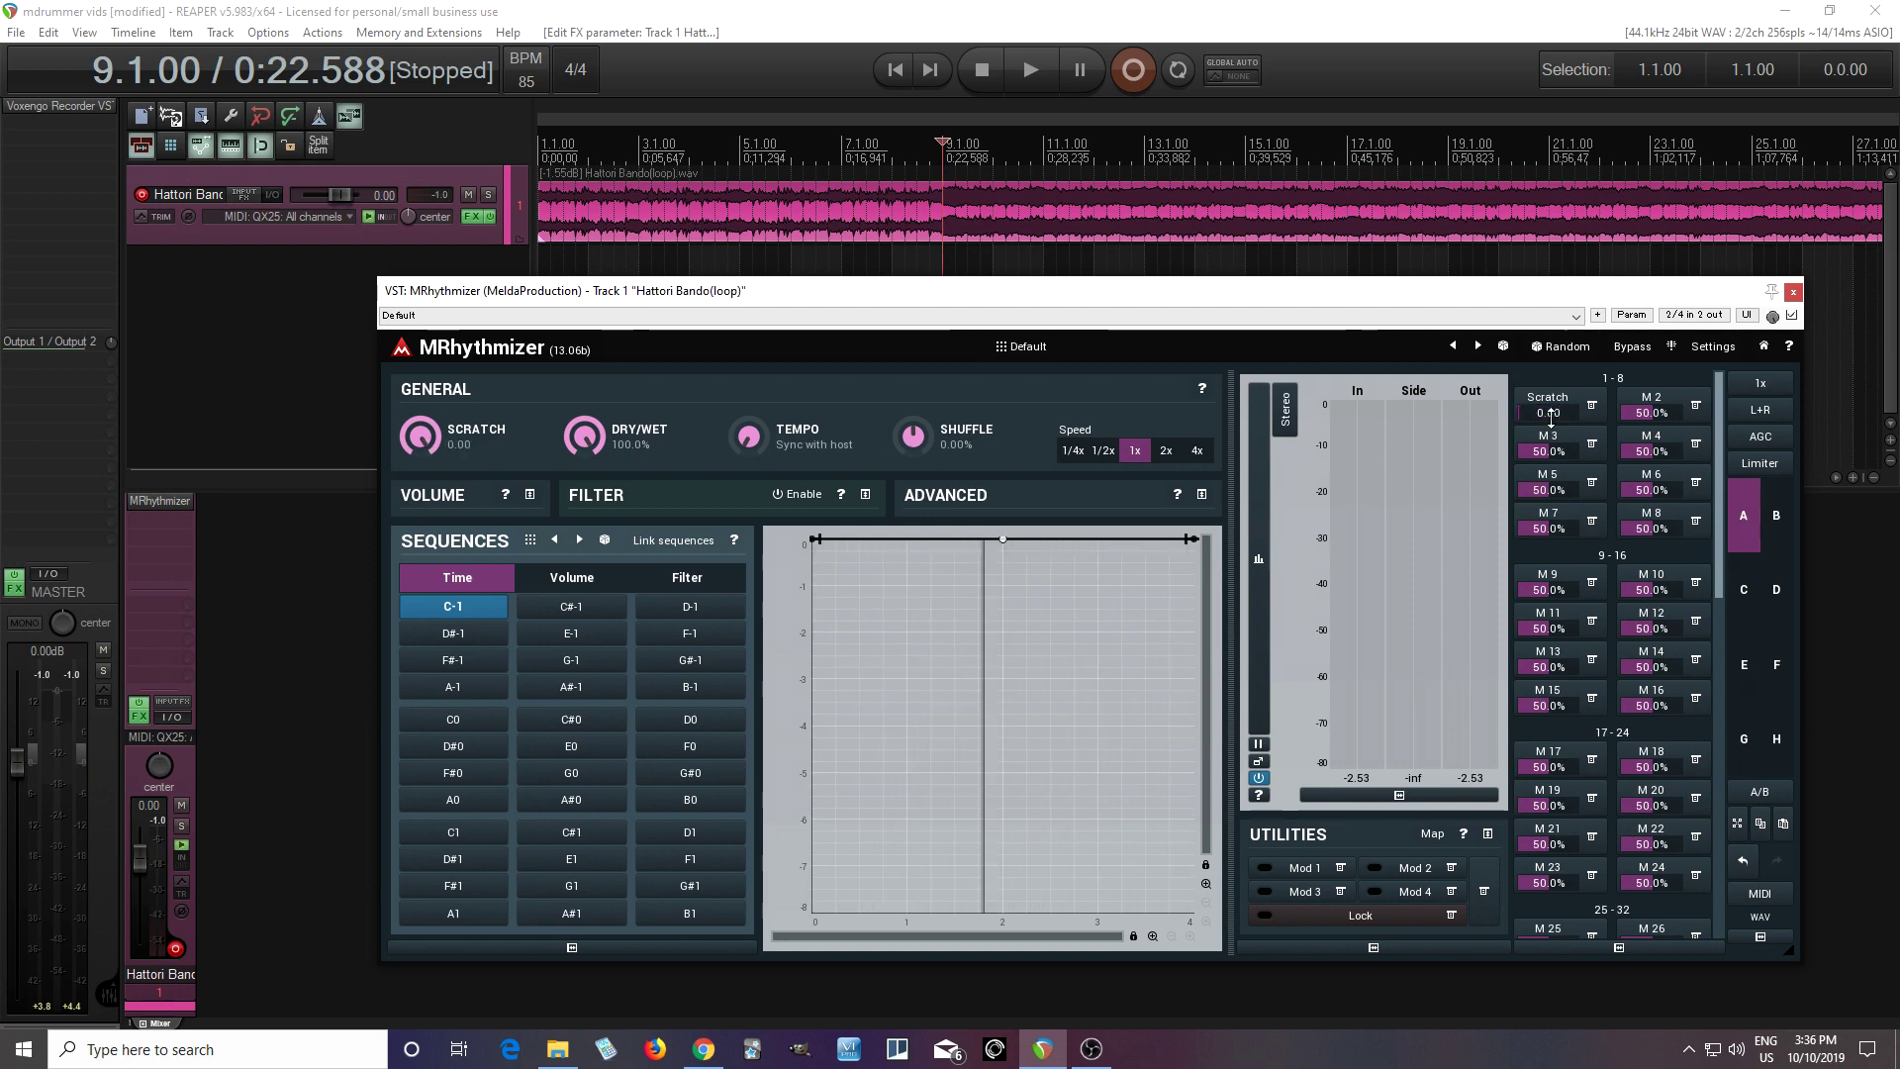
drag(1551, 415, 1551, 423)
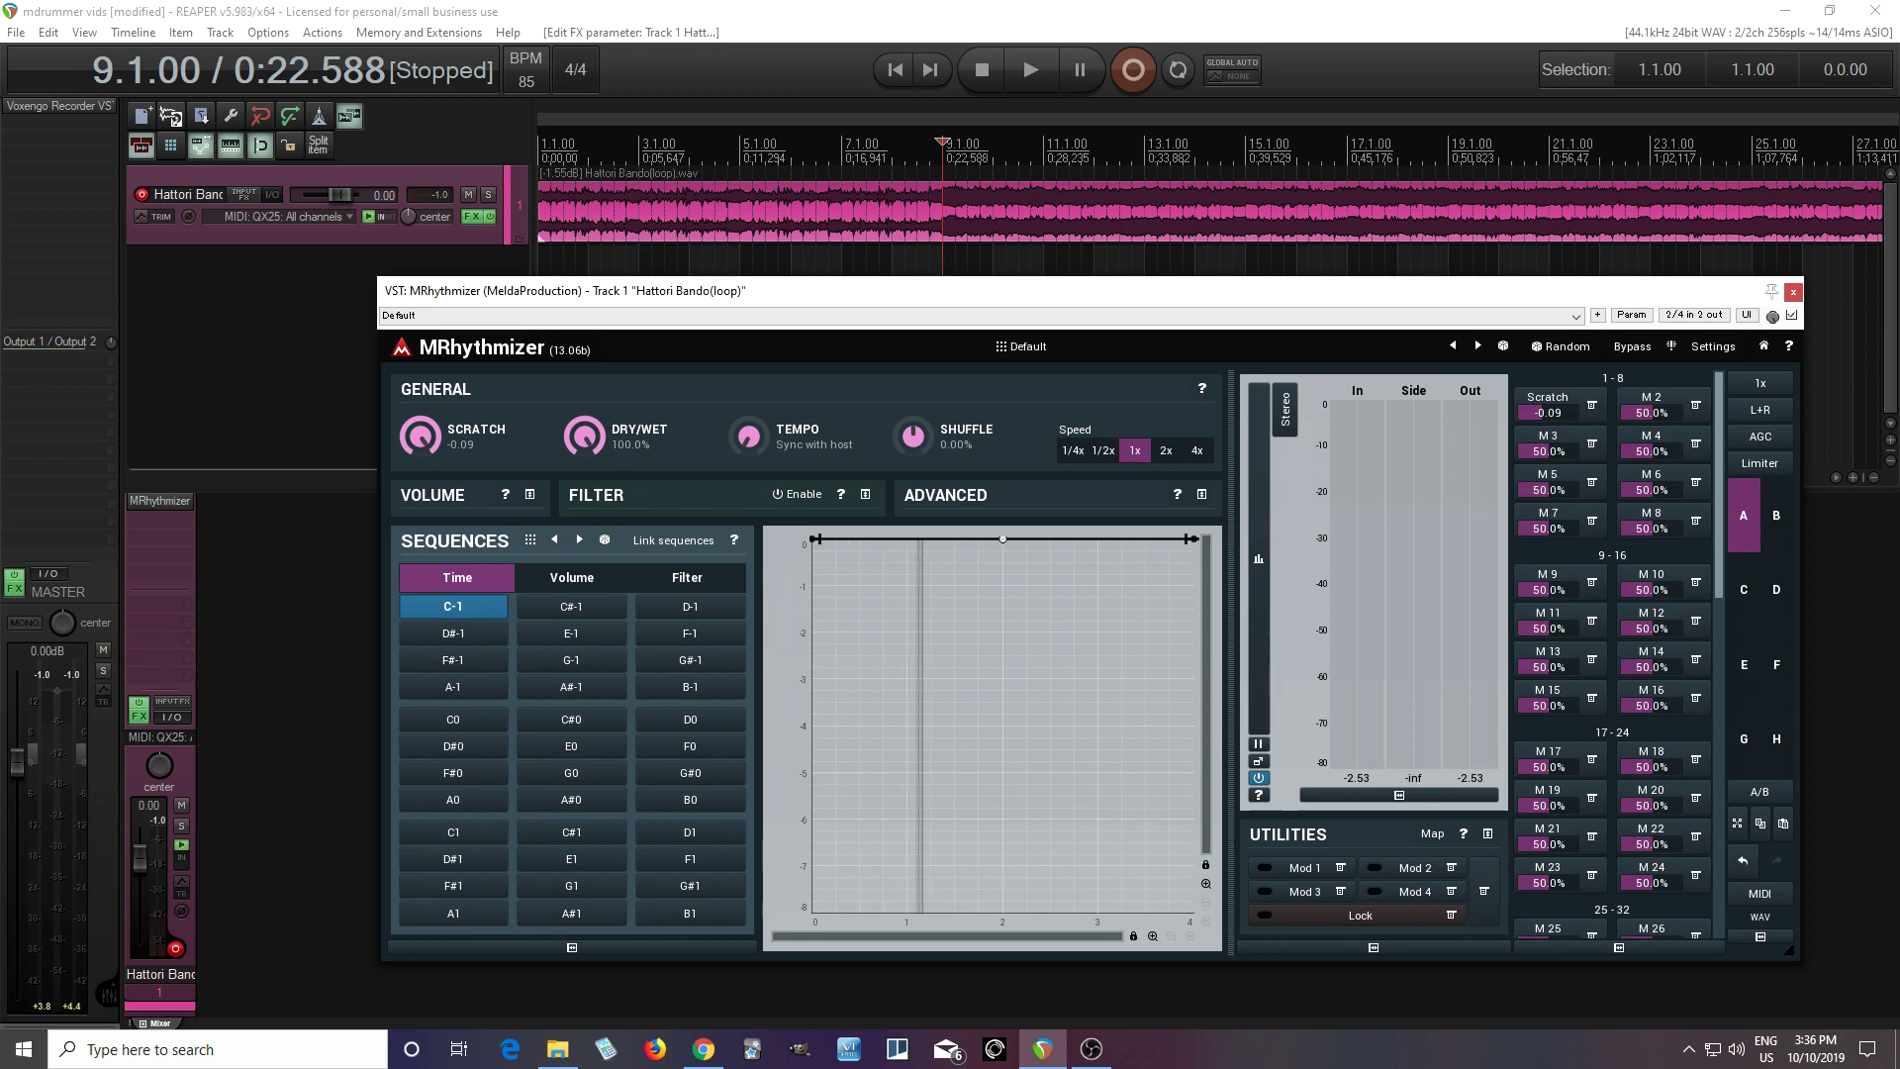
drag(1551, 424, 1553, 411)
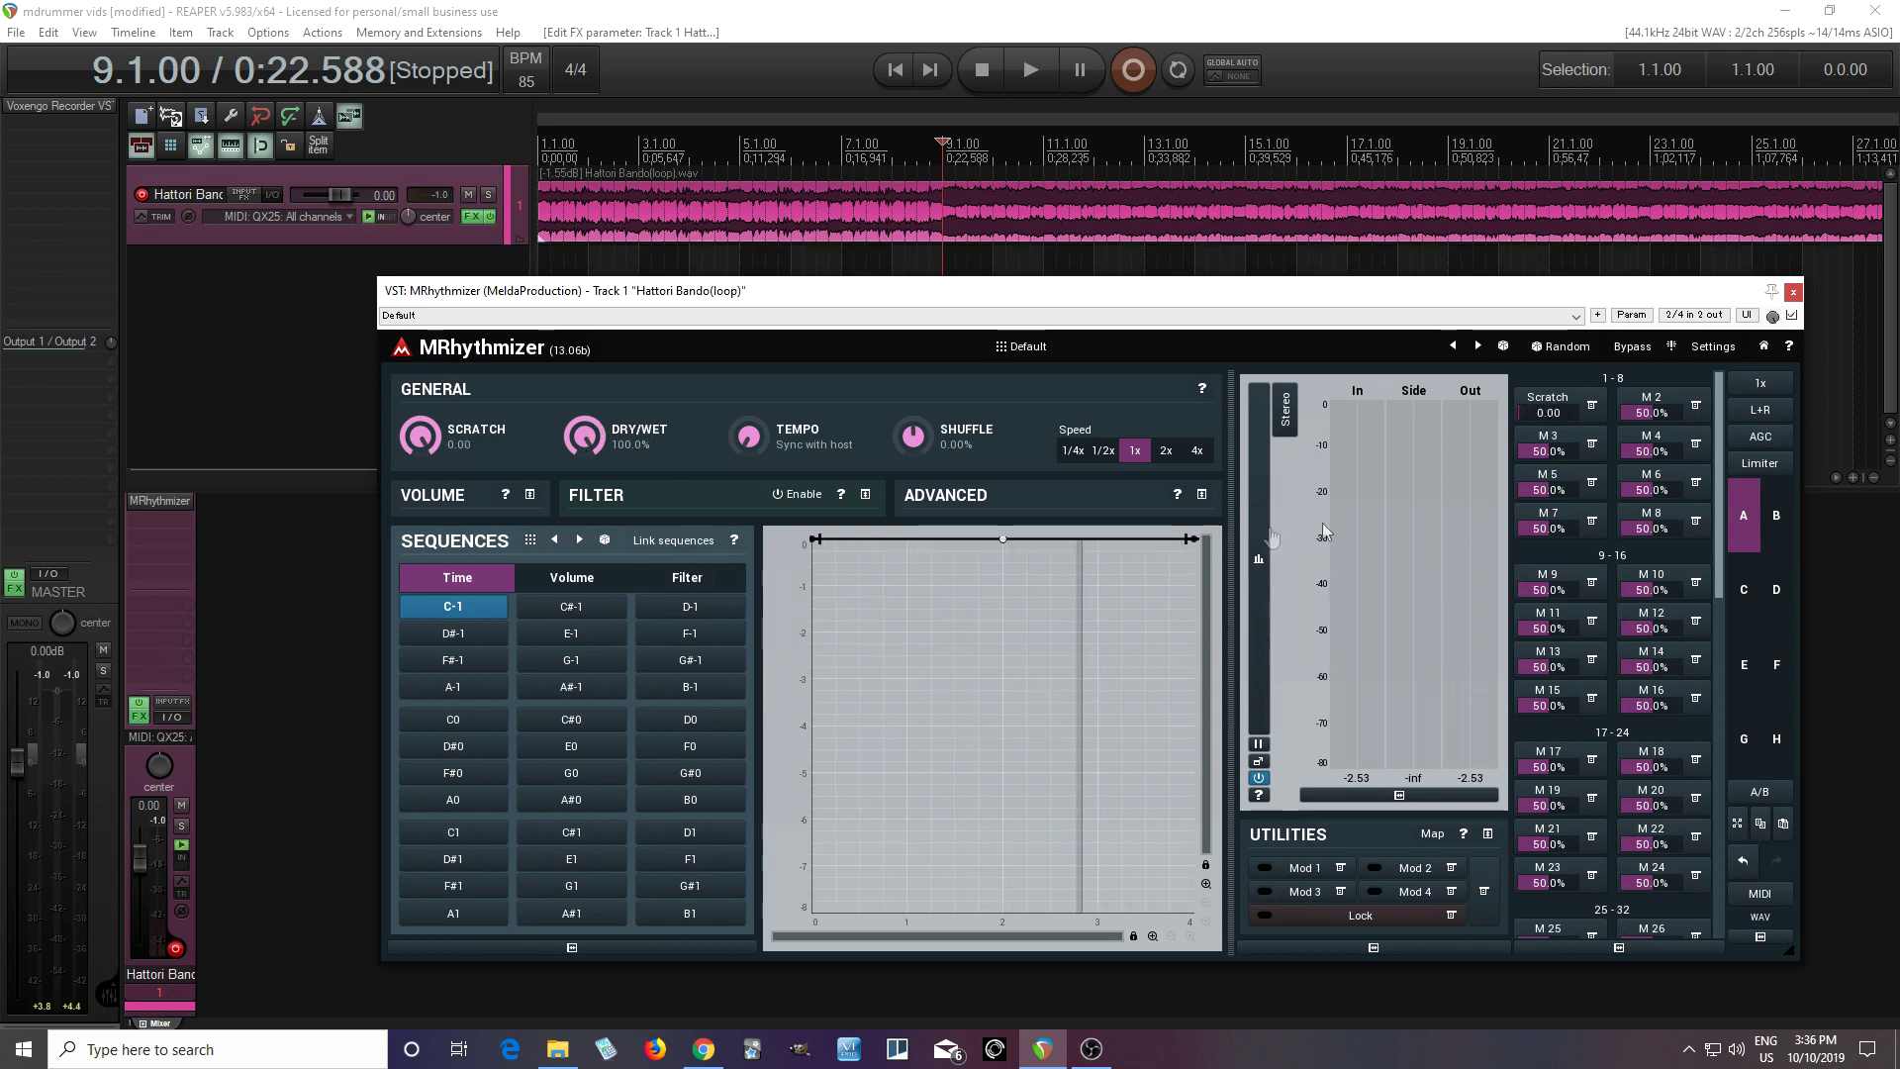
click(1591, 405)
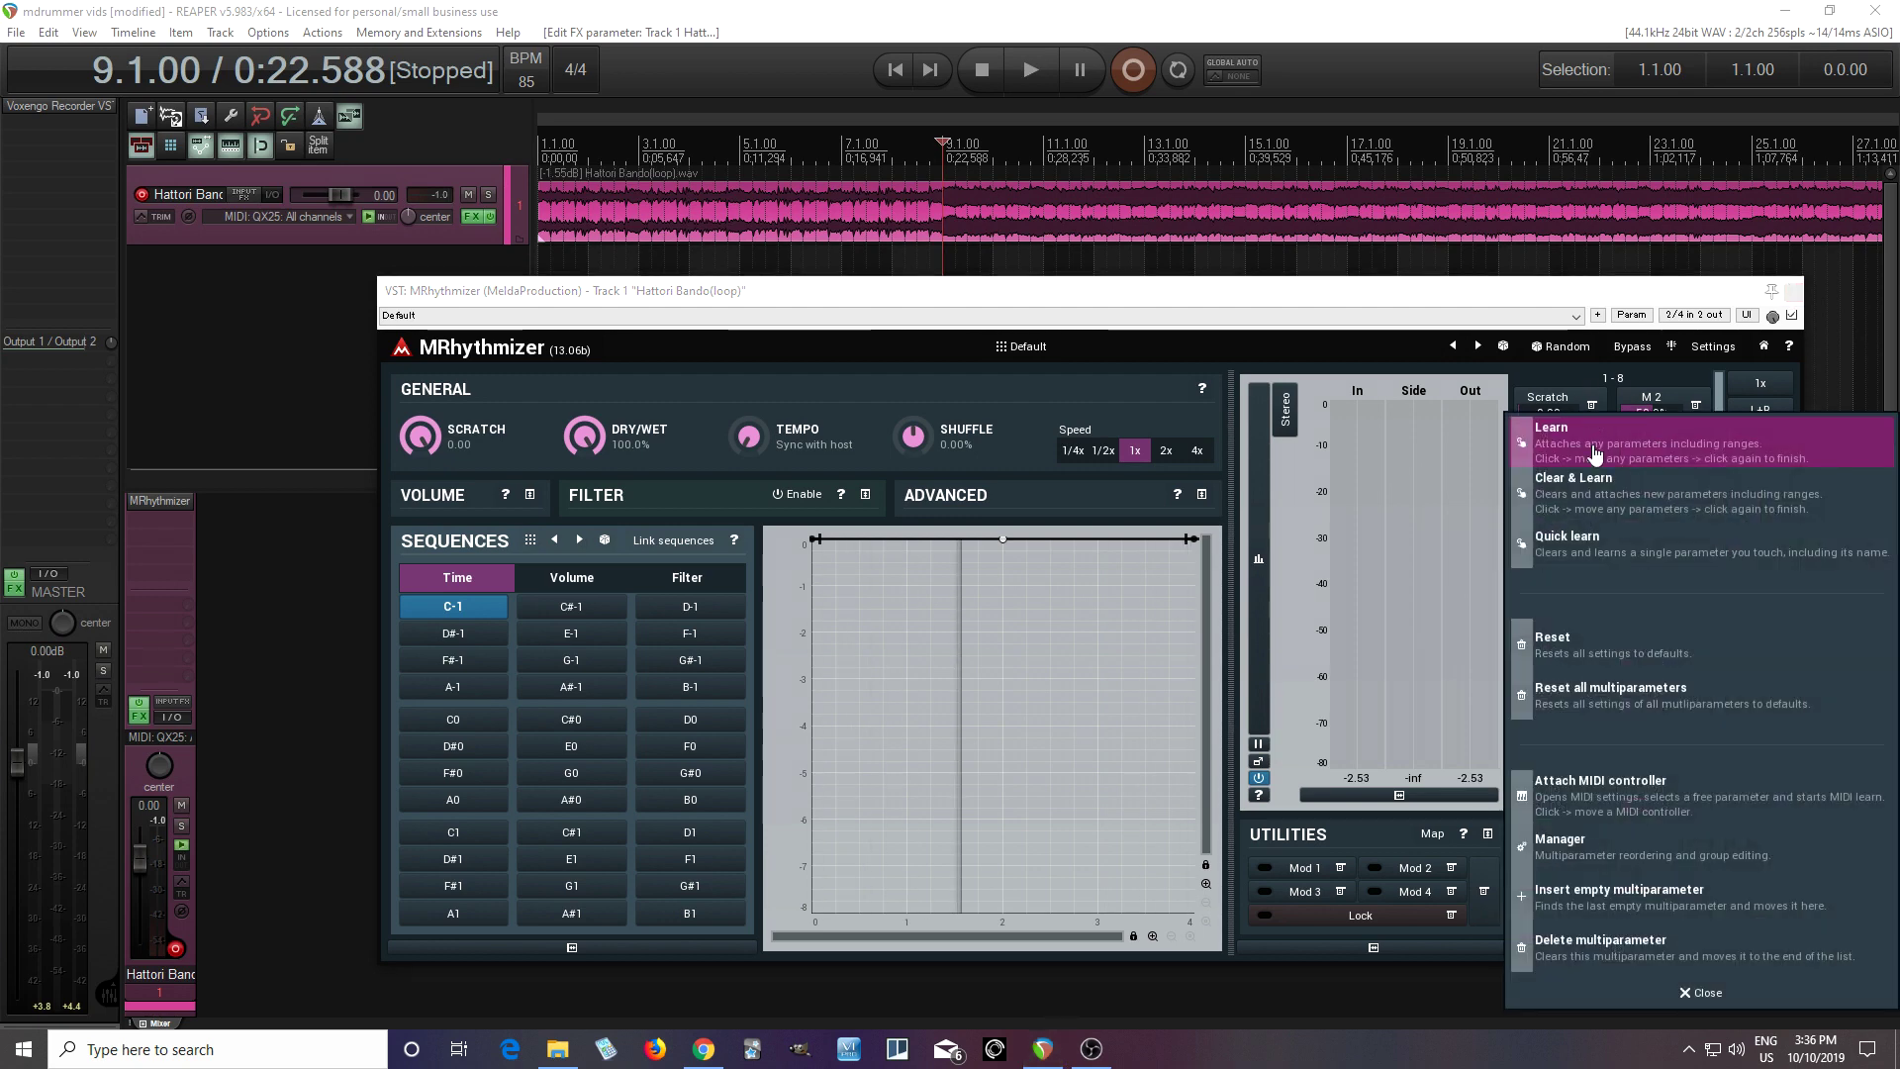
- Learn Dry/Wet onto the Scratch multiparameter with a 0–100% range and verify it follows Scratch
click(1596, 432)
drag(584, 435, 583, 535)
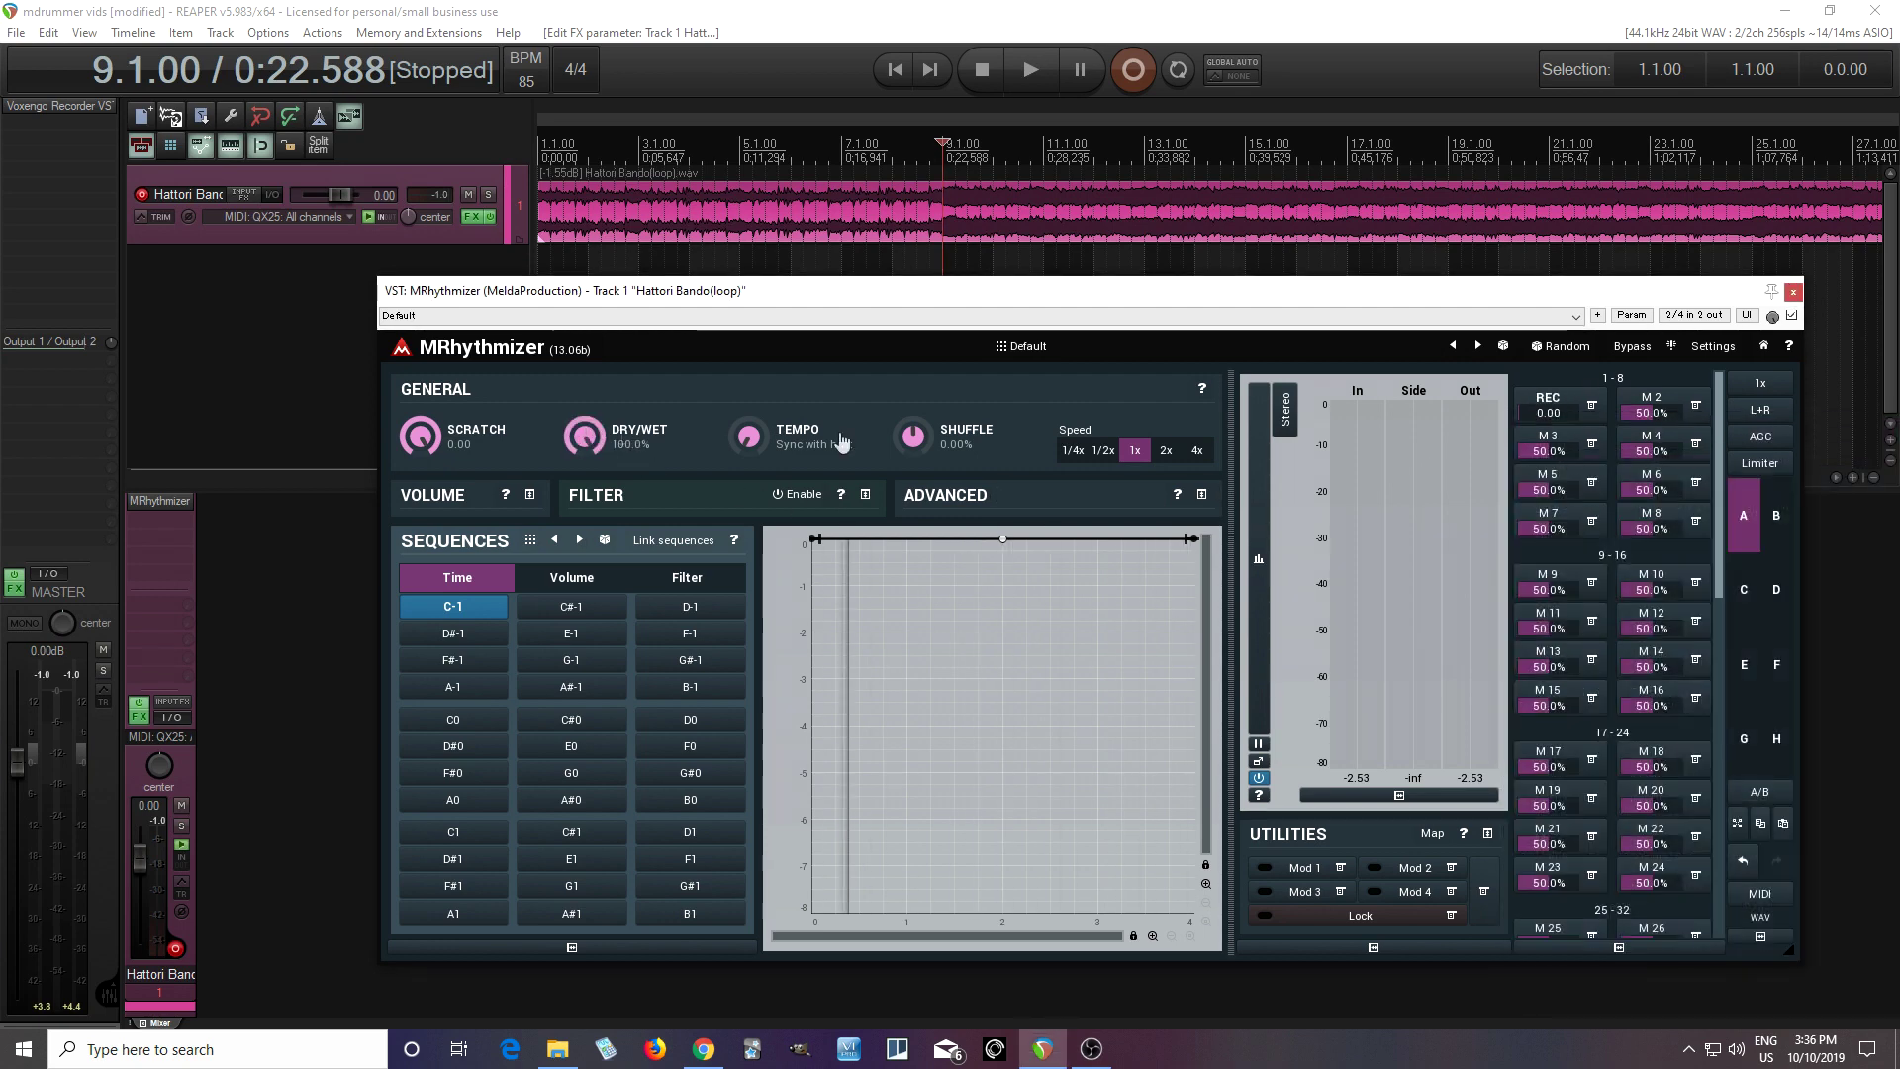
click(1533, 408)
click(1553, 408)
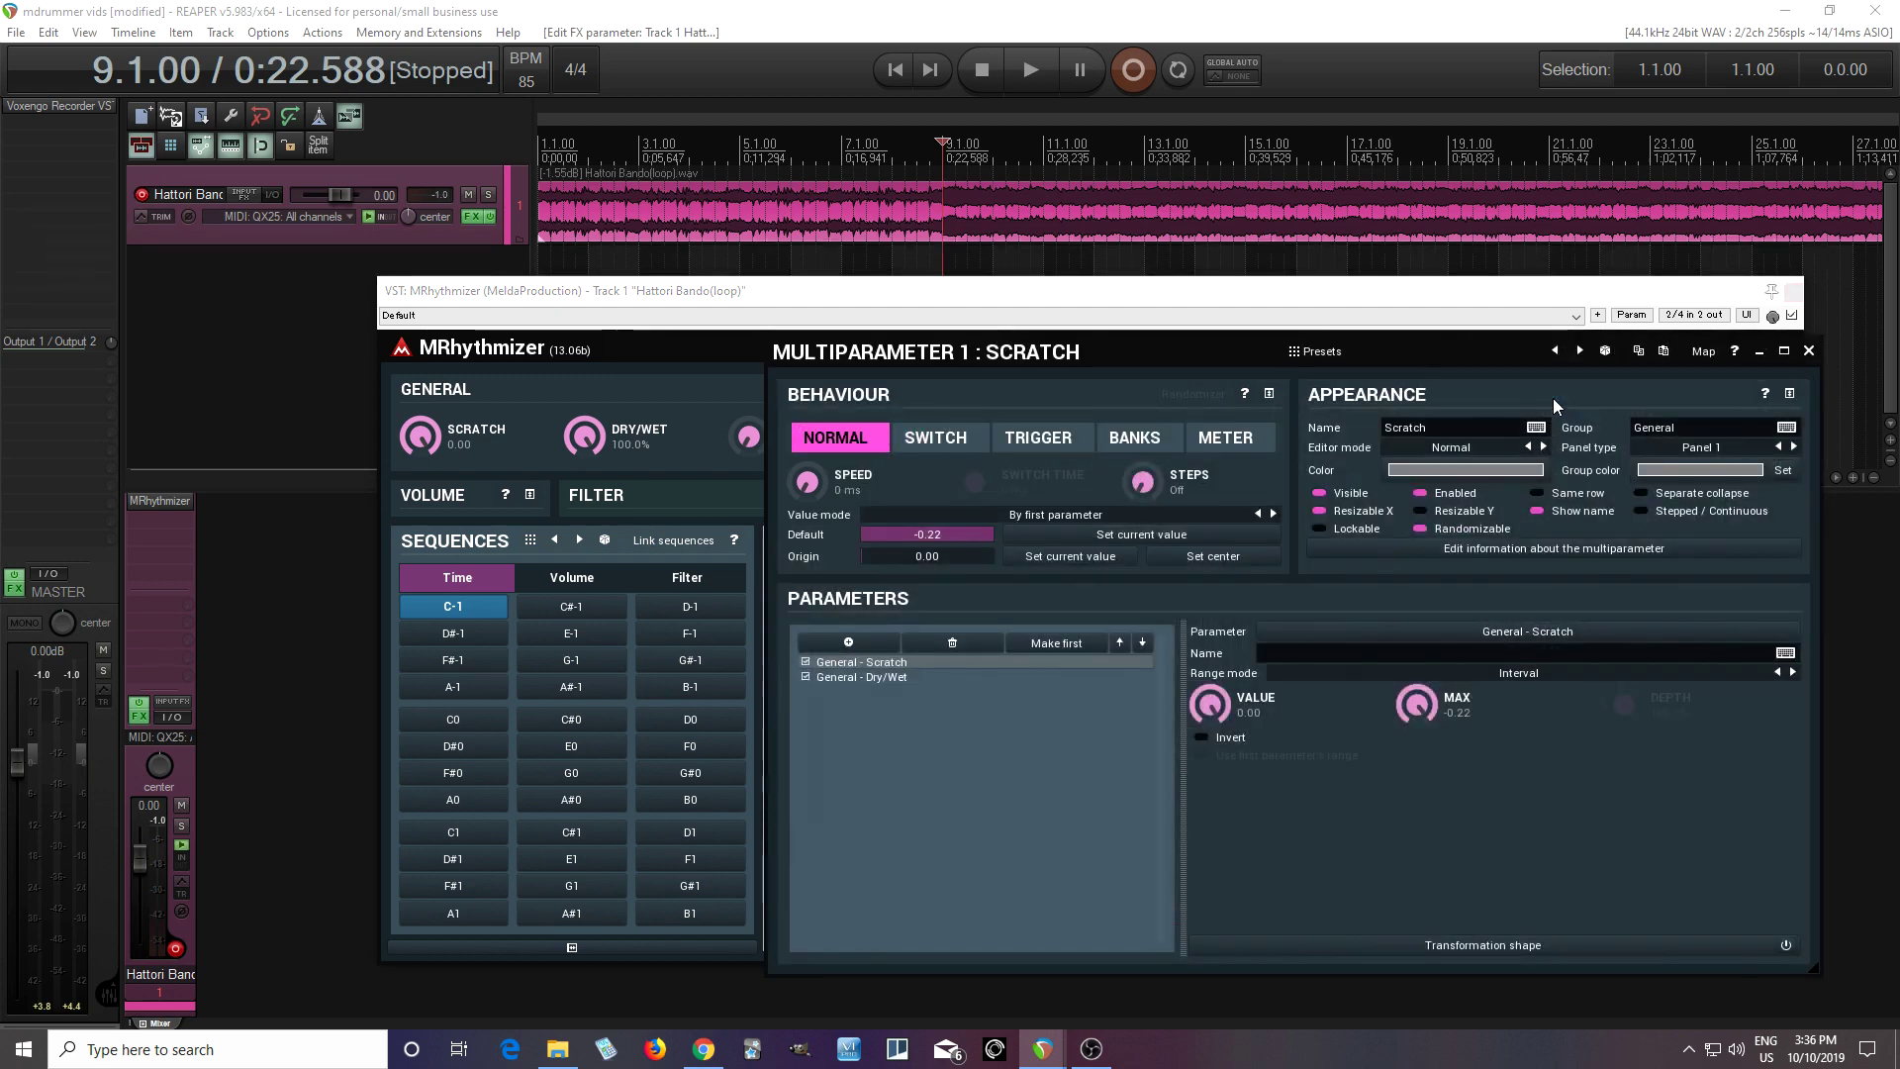
click(948, 679)
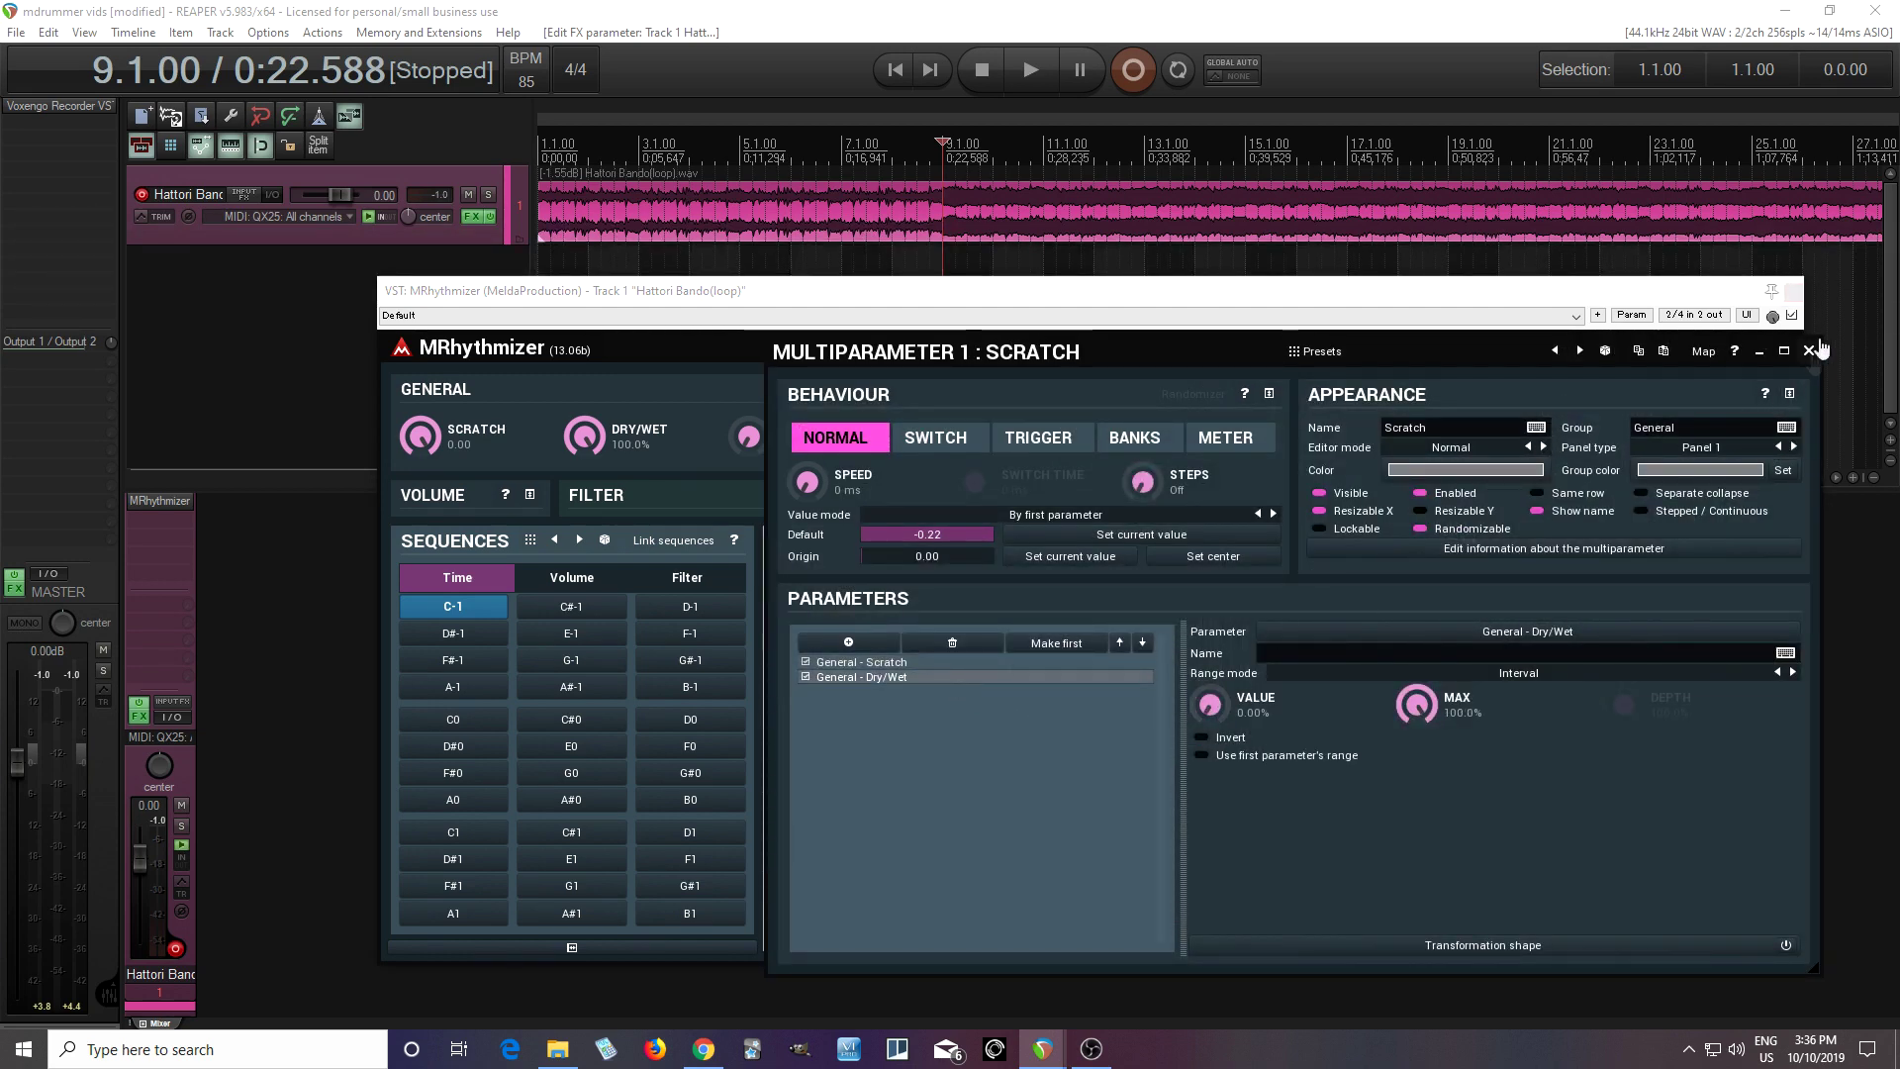
drag(917, 358, 929, 525)
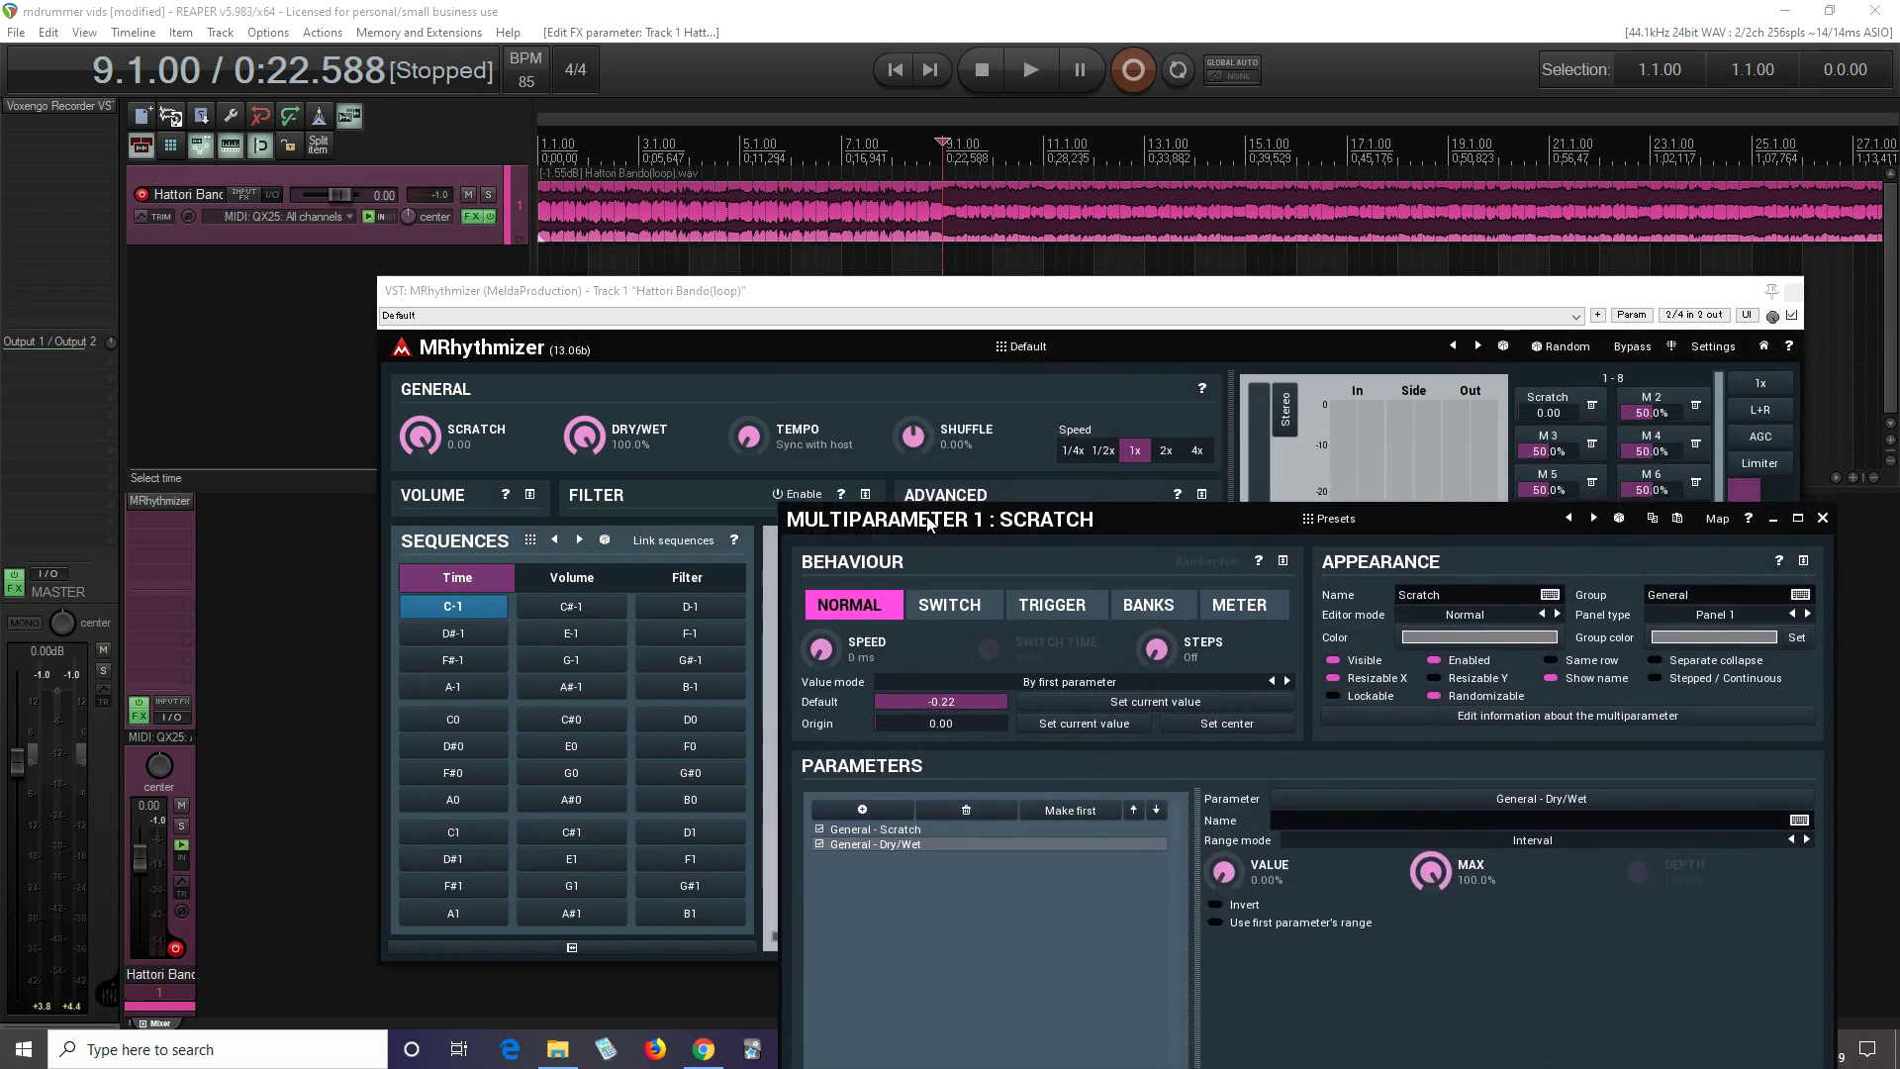
drag(1546, 417, 1545, 435)
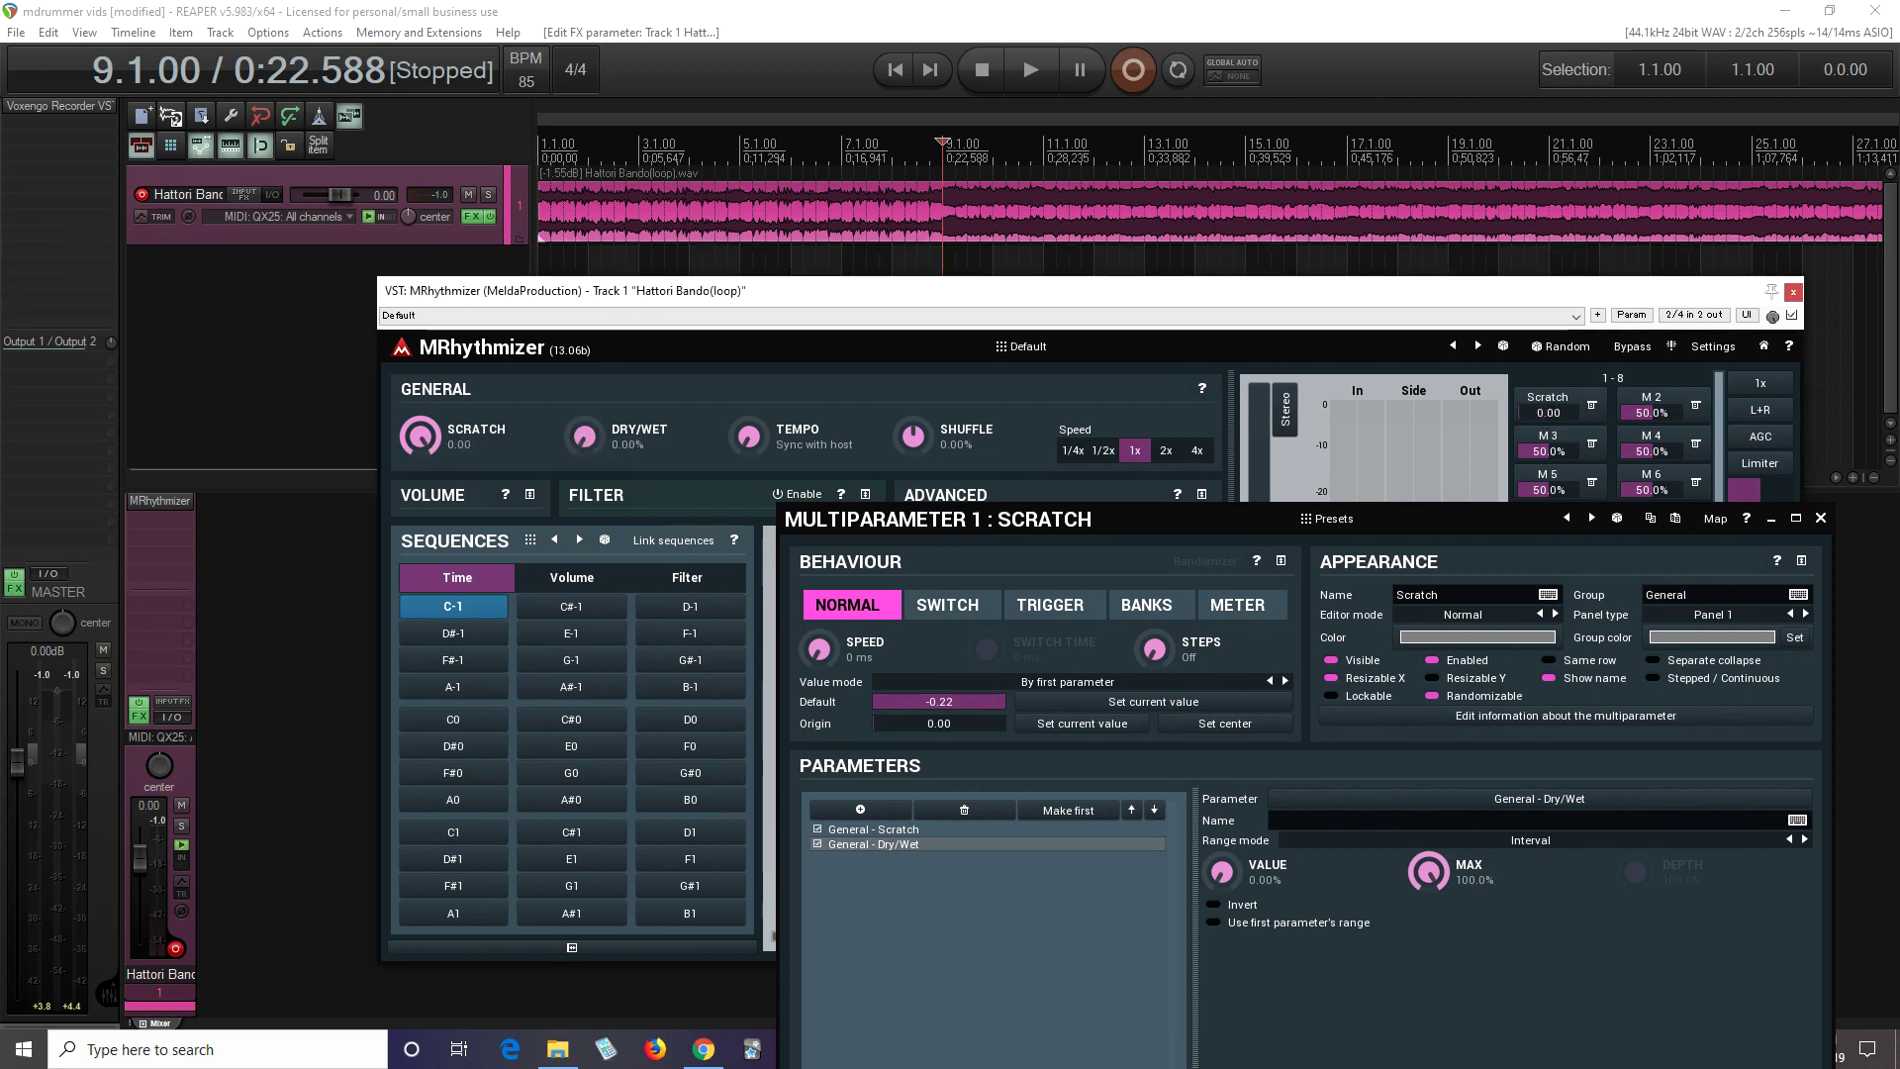
click(1820, 518)
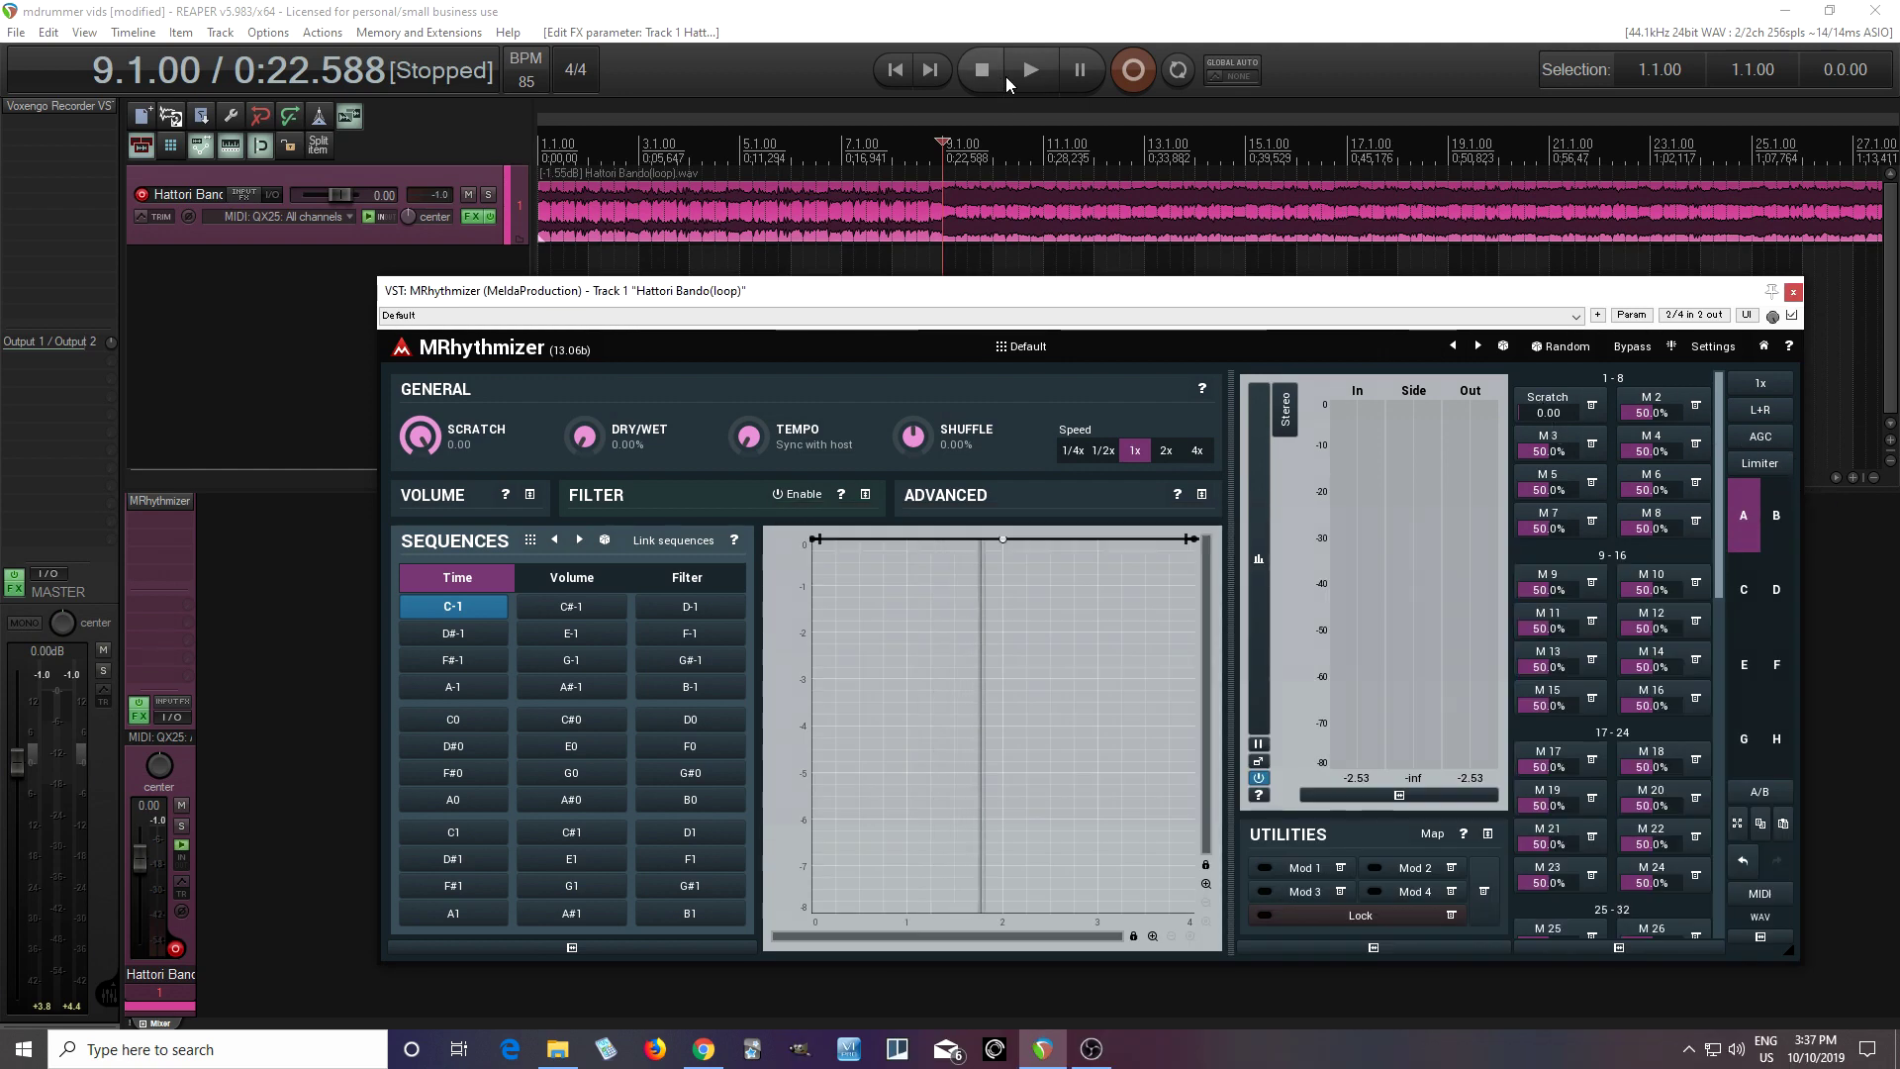
key(space)
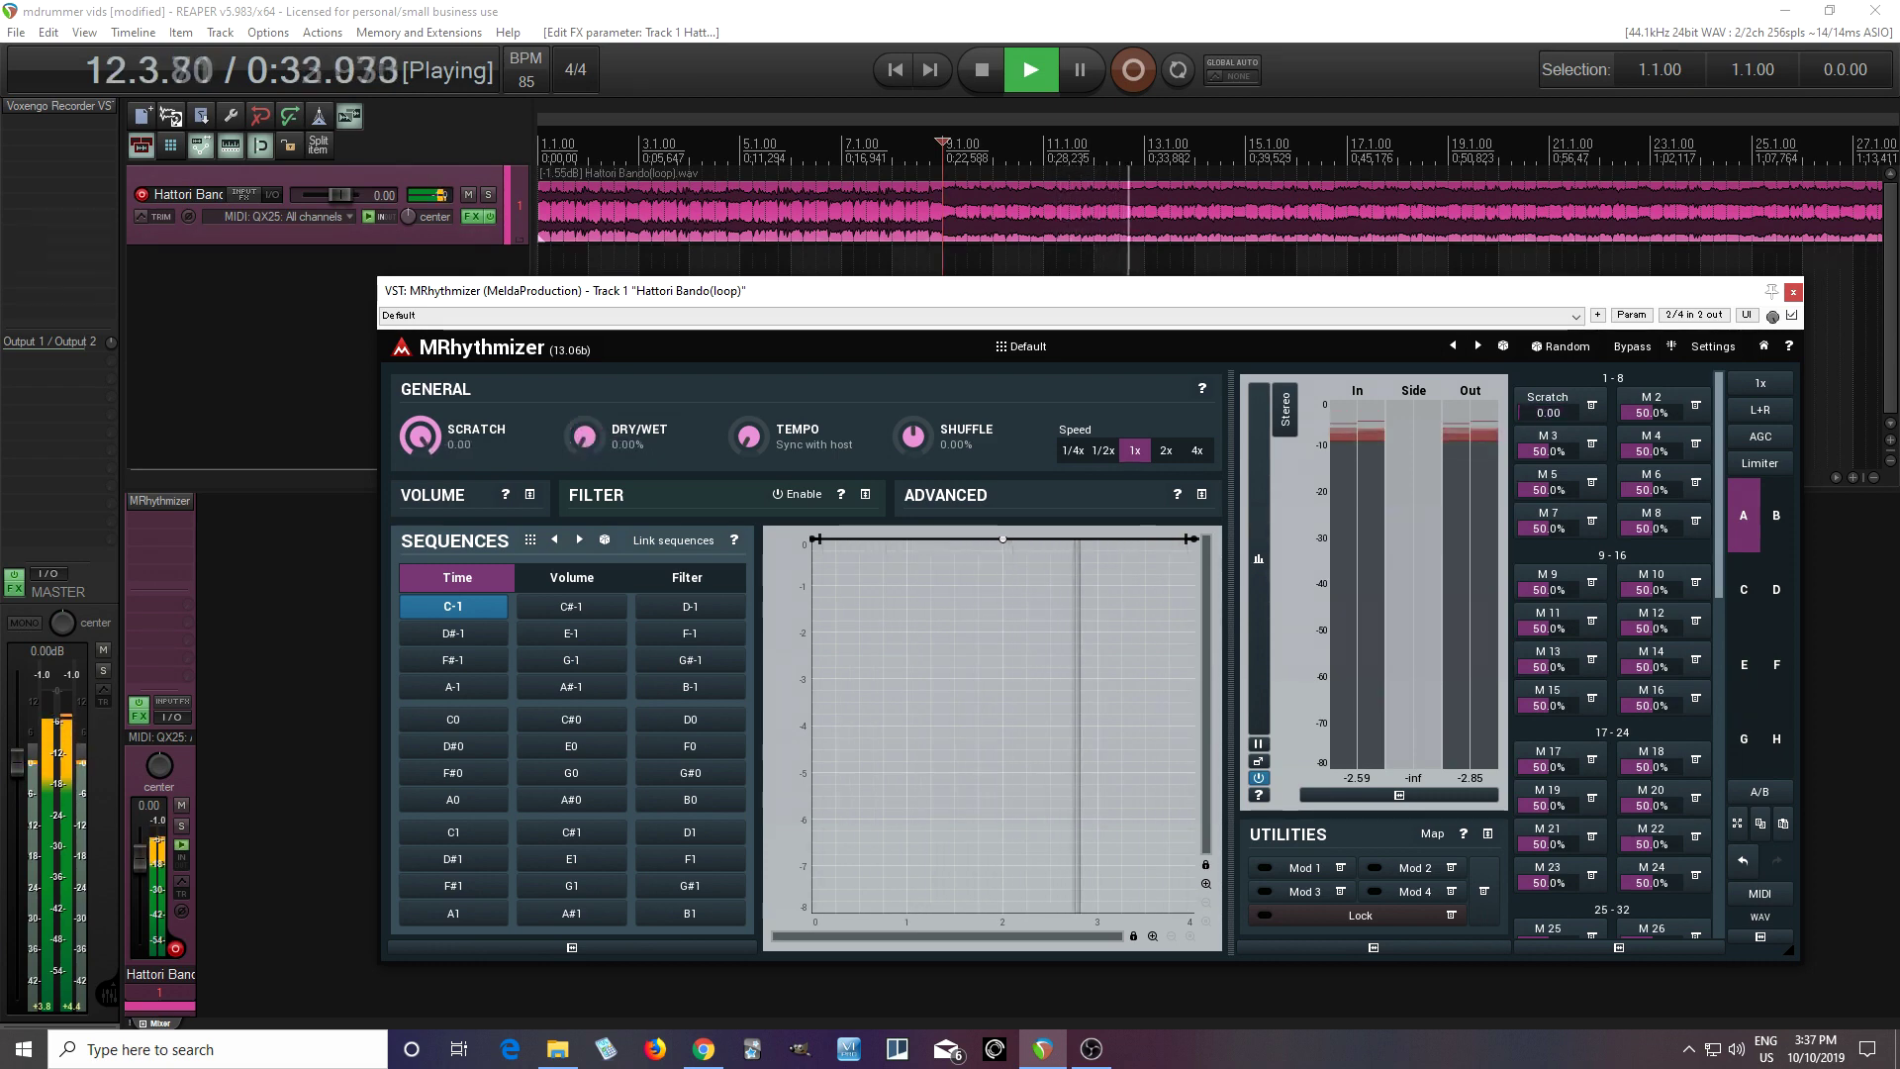
click(990, 69)
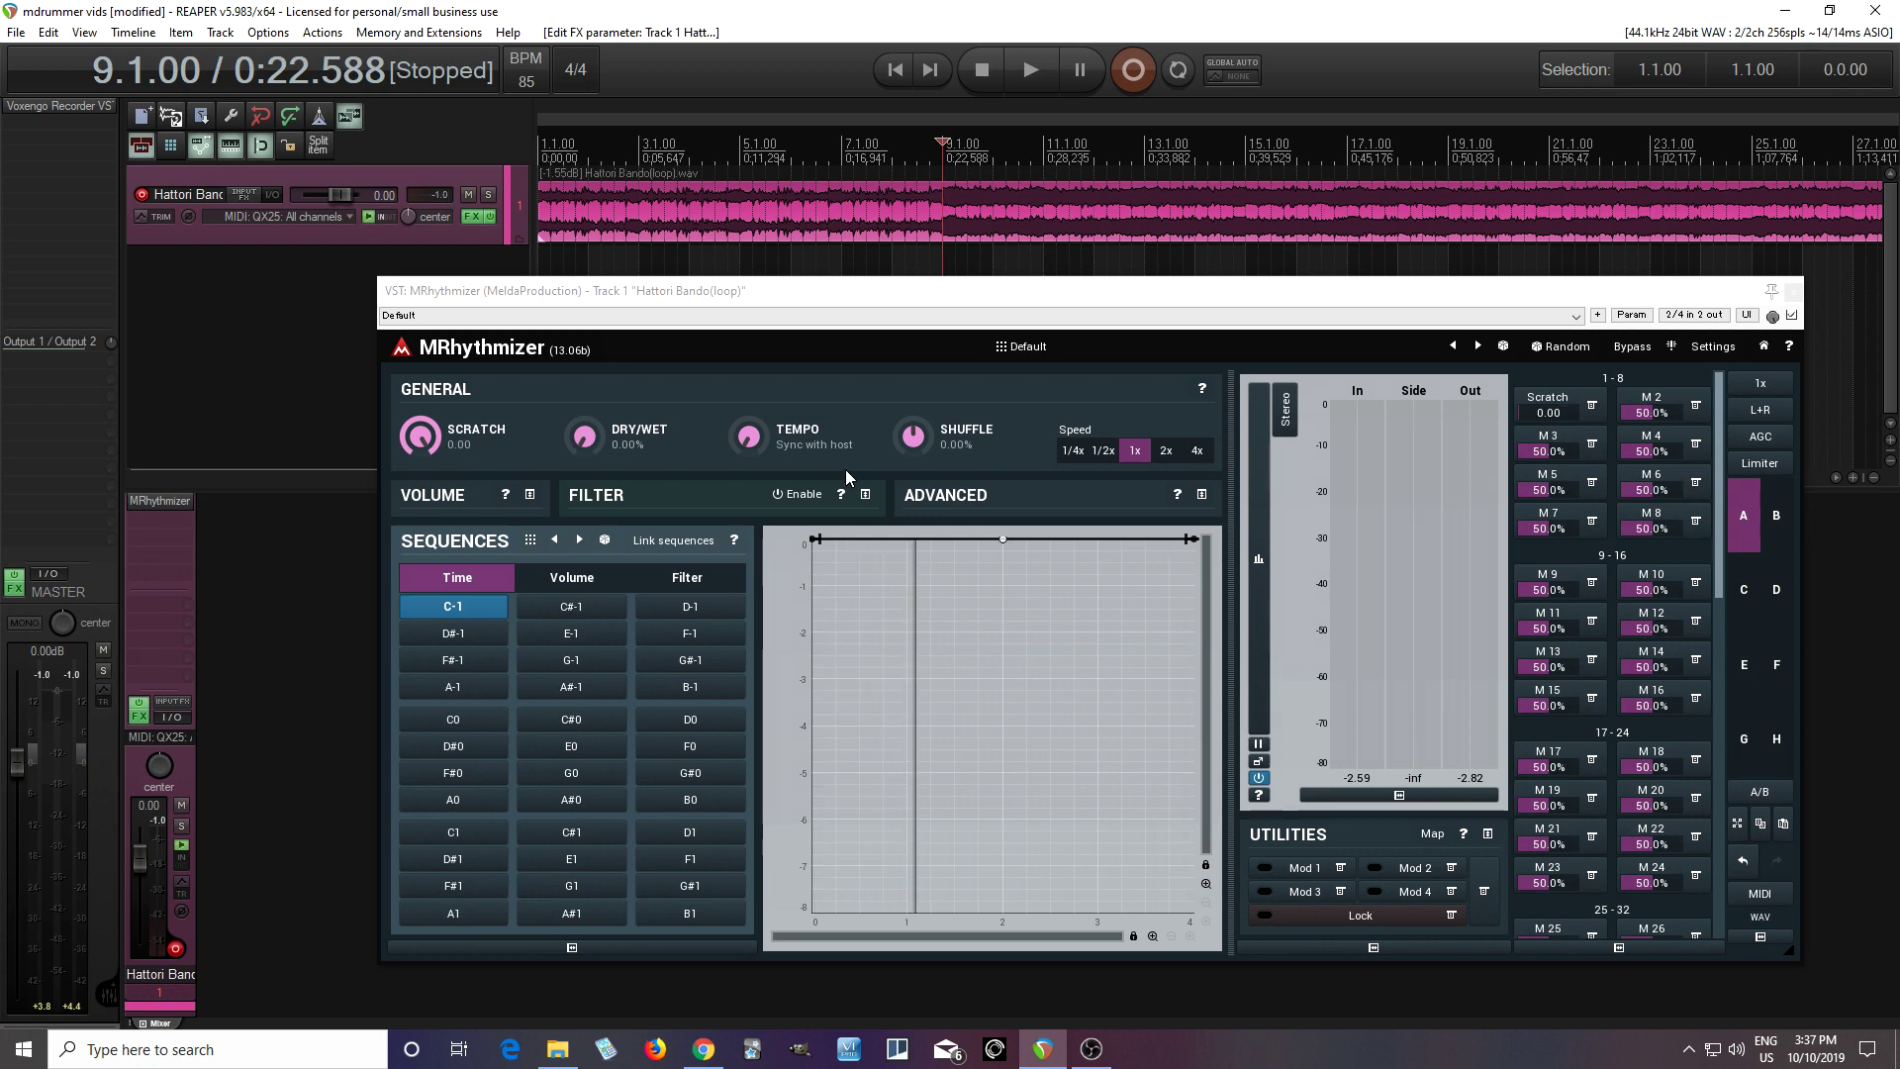
drag(1538, 409, 1538, 419)
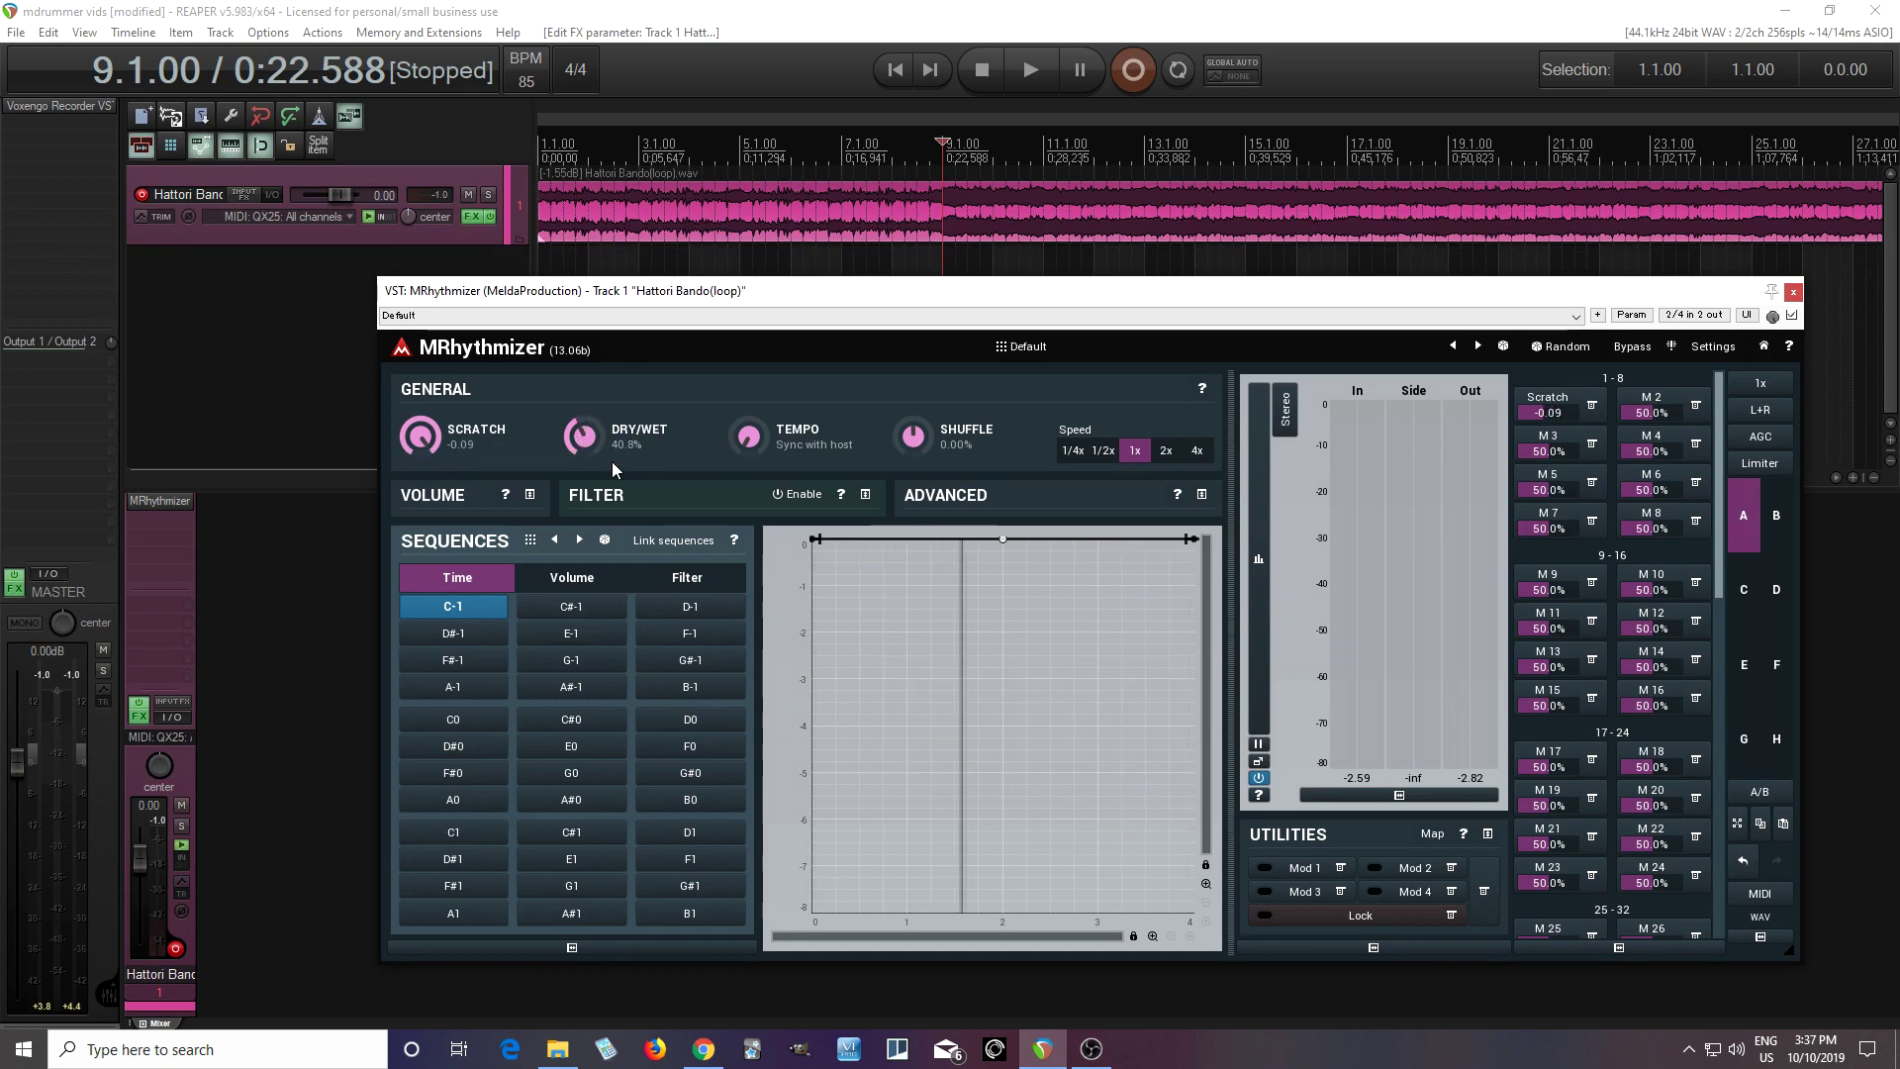
- Ease Scratch back slightly, then reopen Multiparameter 1 and select General - Dry/Wet in Parameters
drag(611, 461, 611, 457)
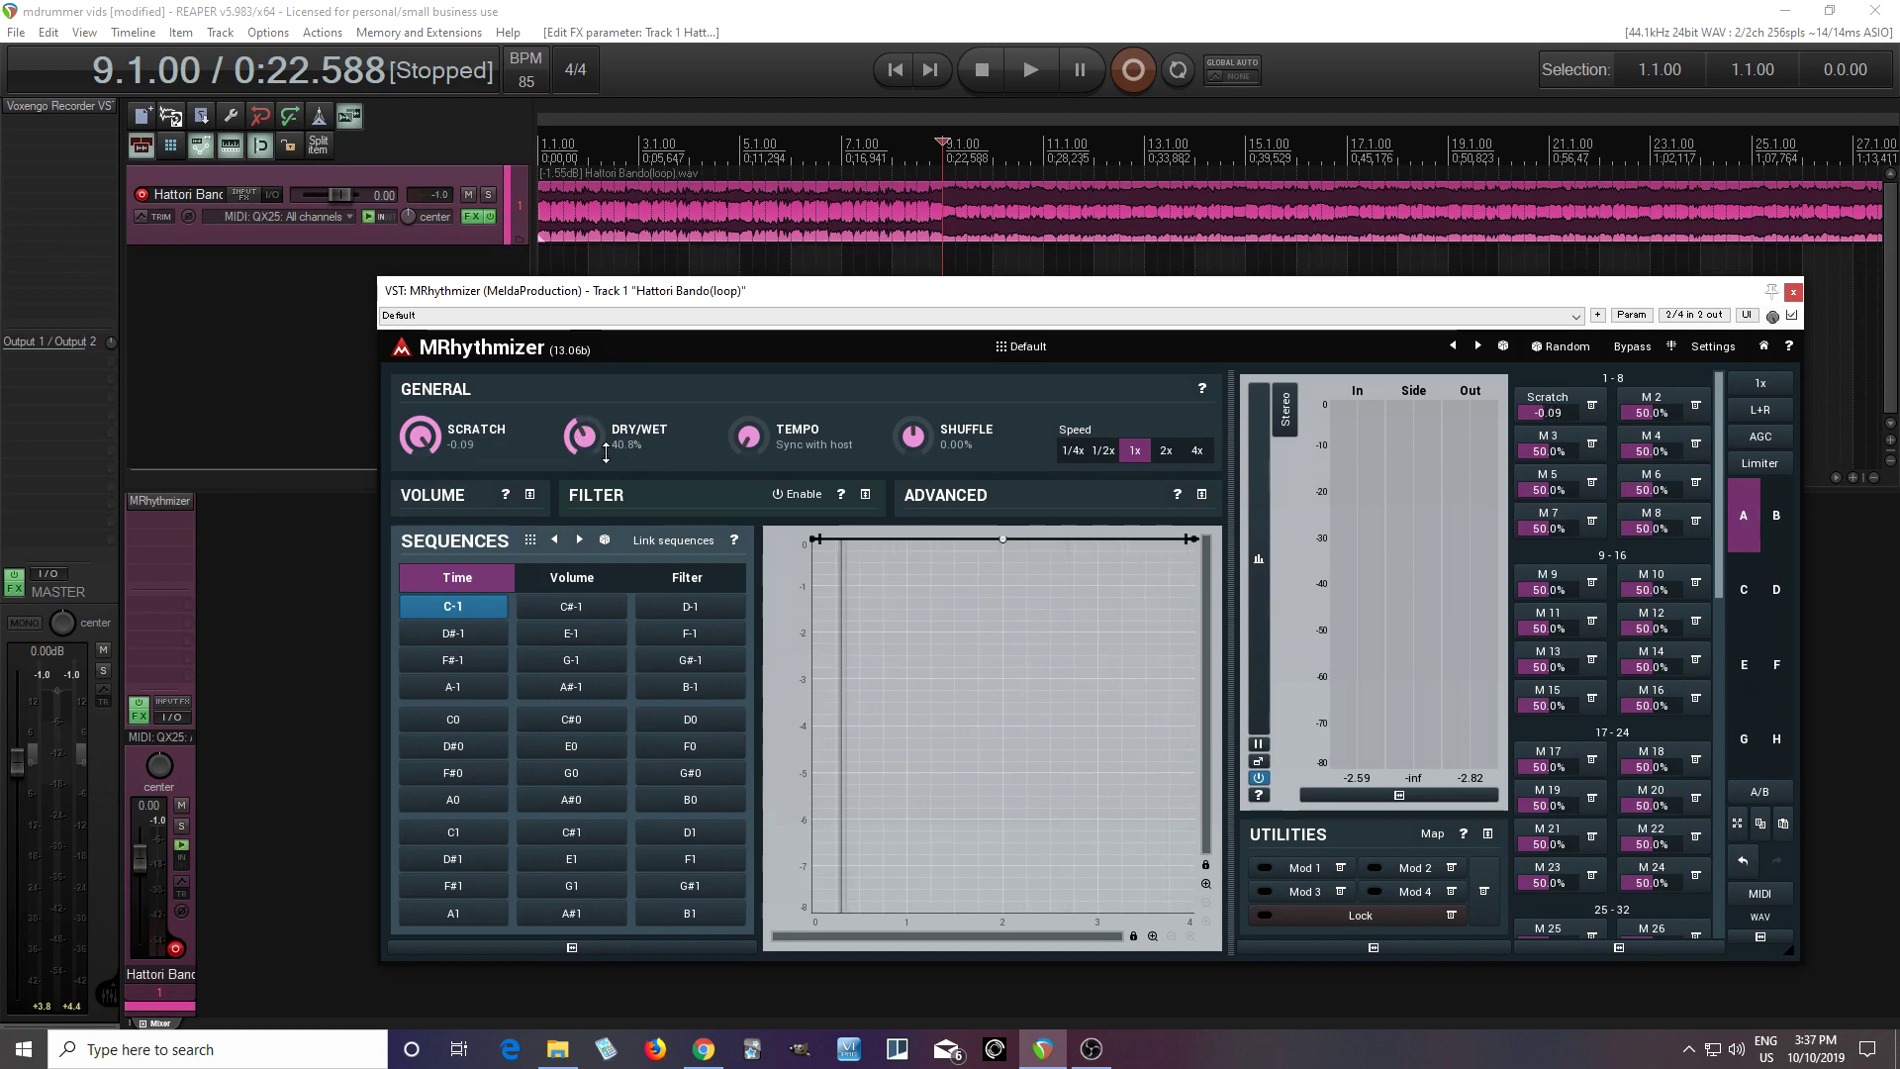
click(1543, 401)
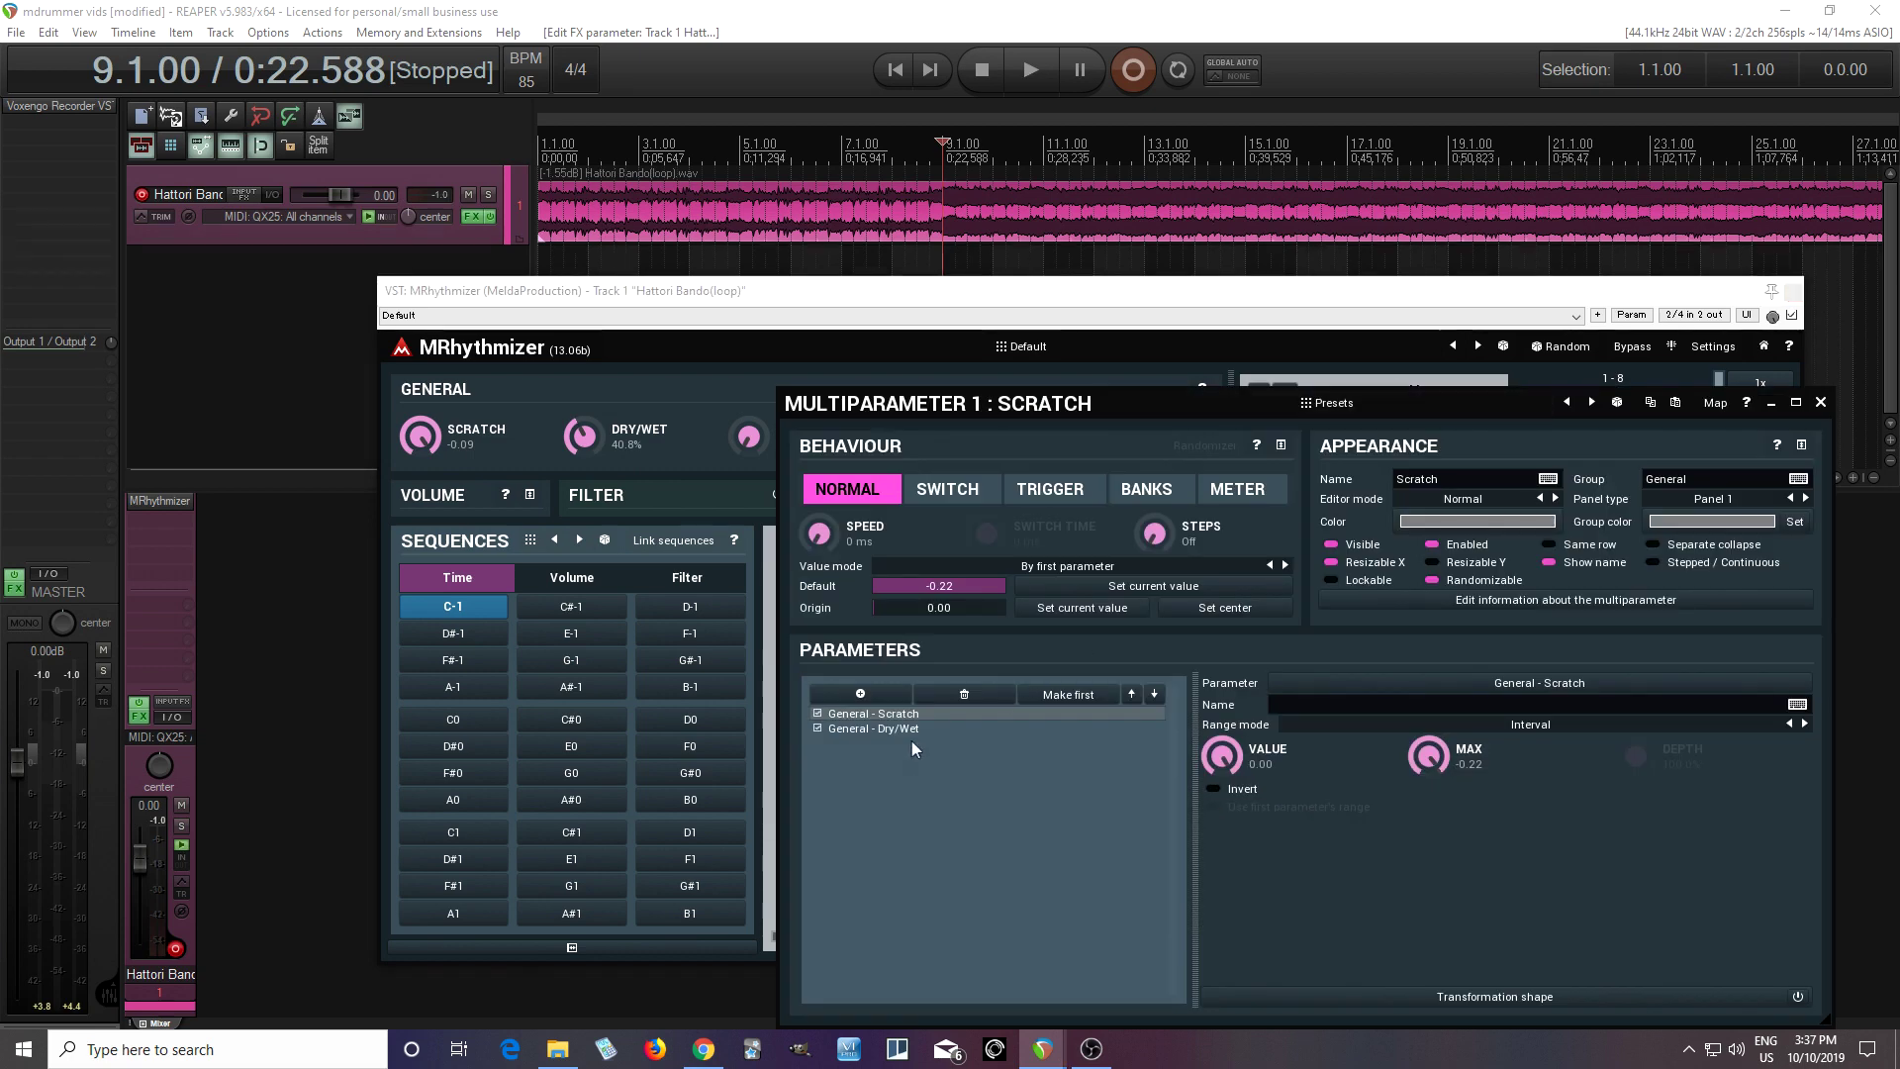
click(910, 732)
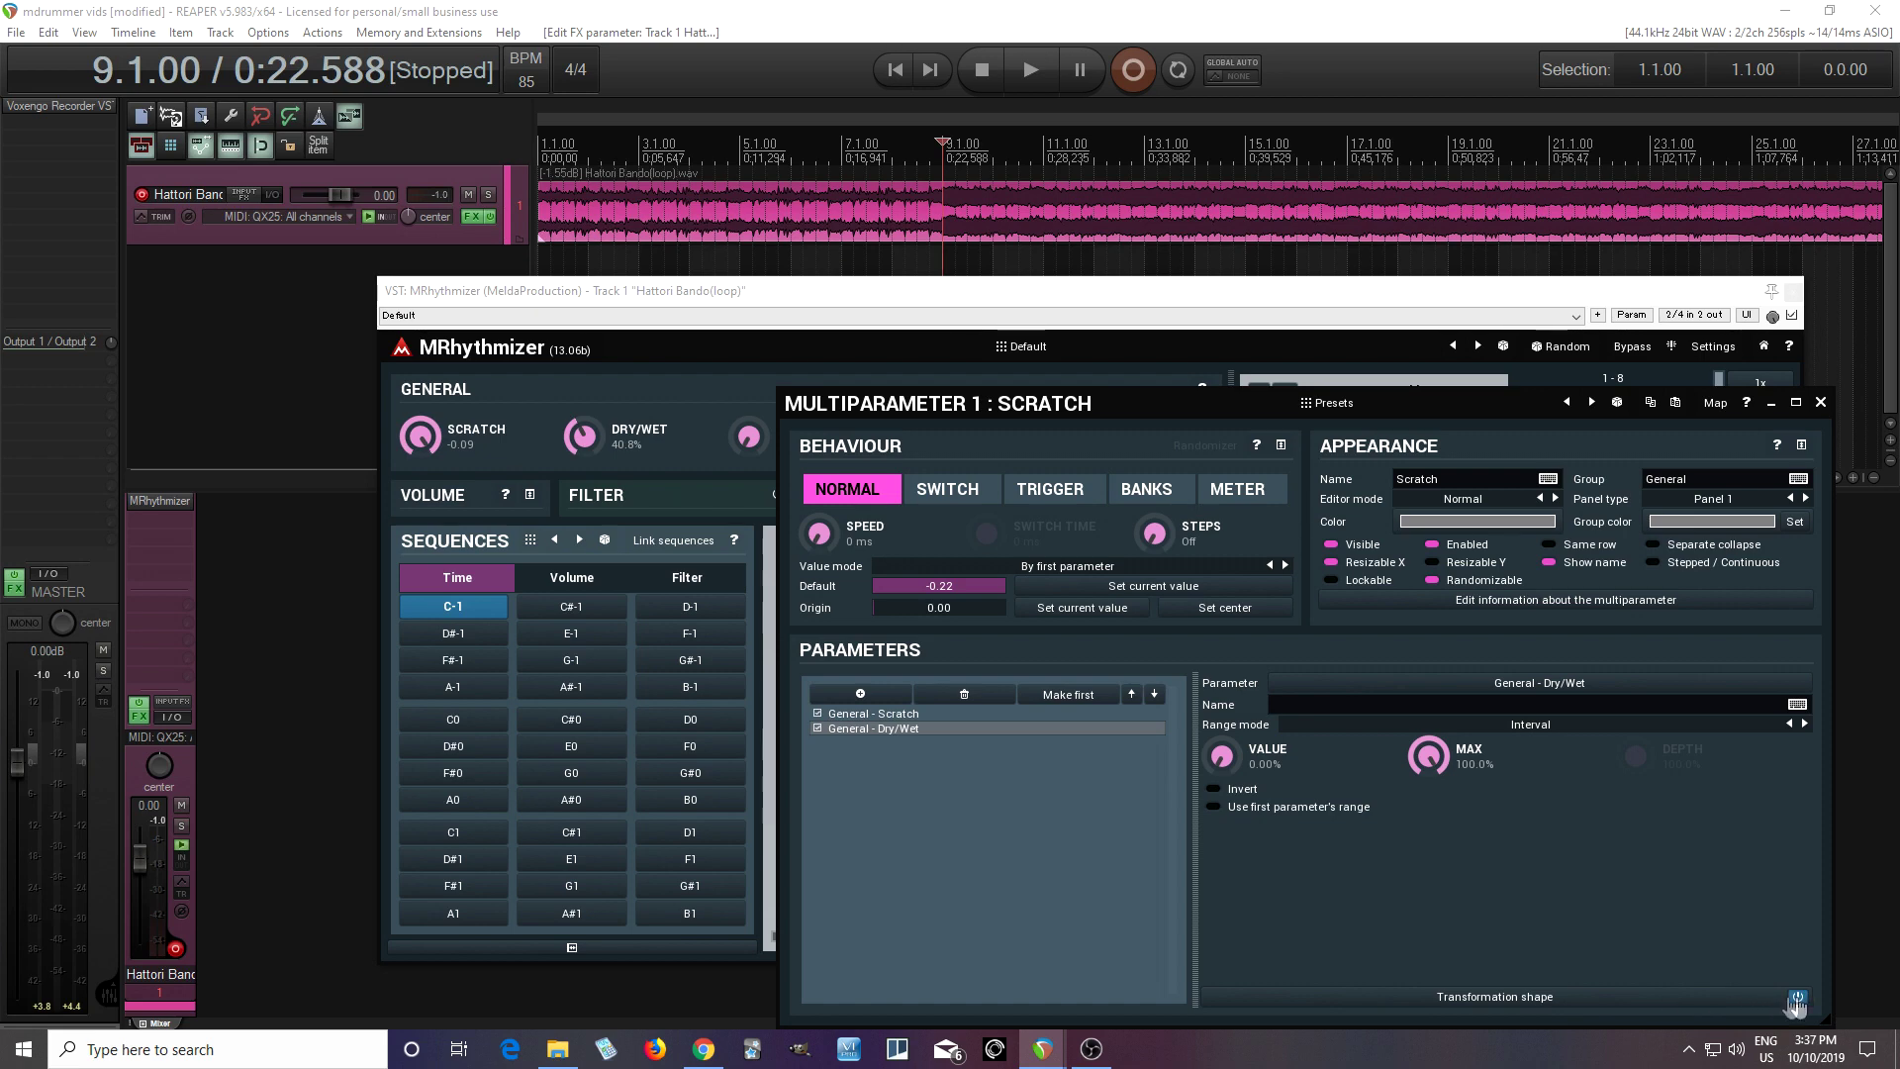
- Bend Dry/Wet's transformation curve to reach 100% at about 25% and confirm with Ok
click(1738, 999)
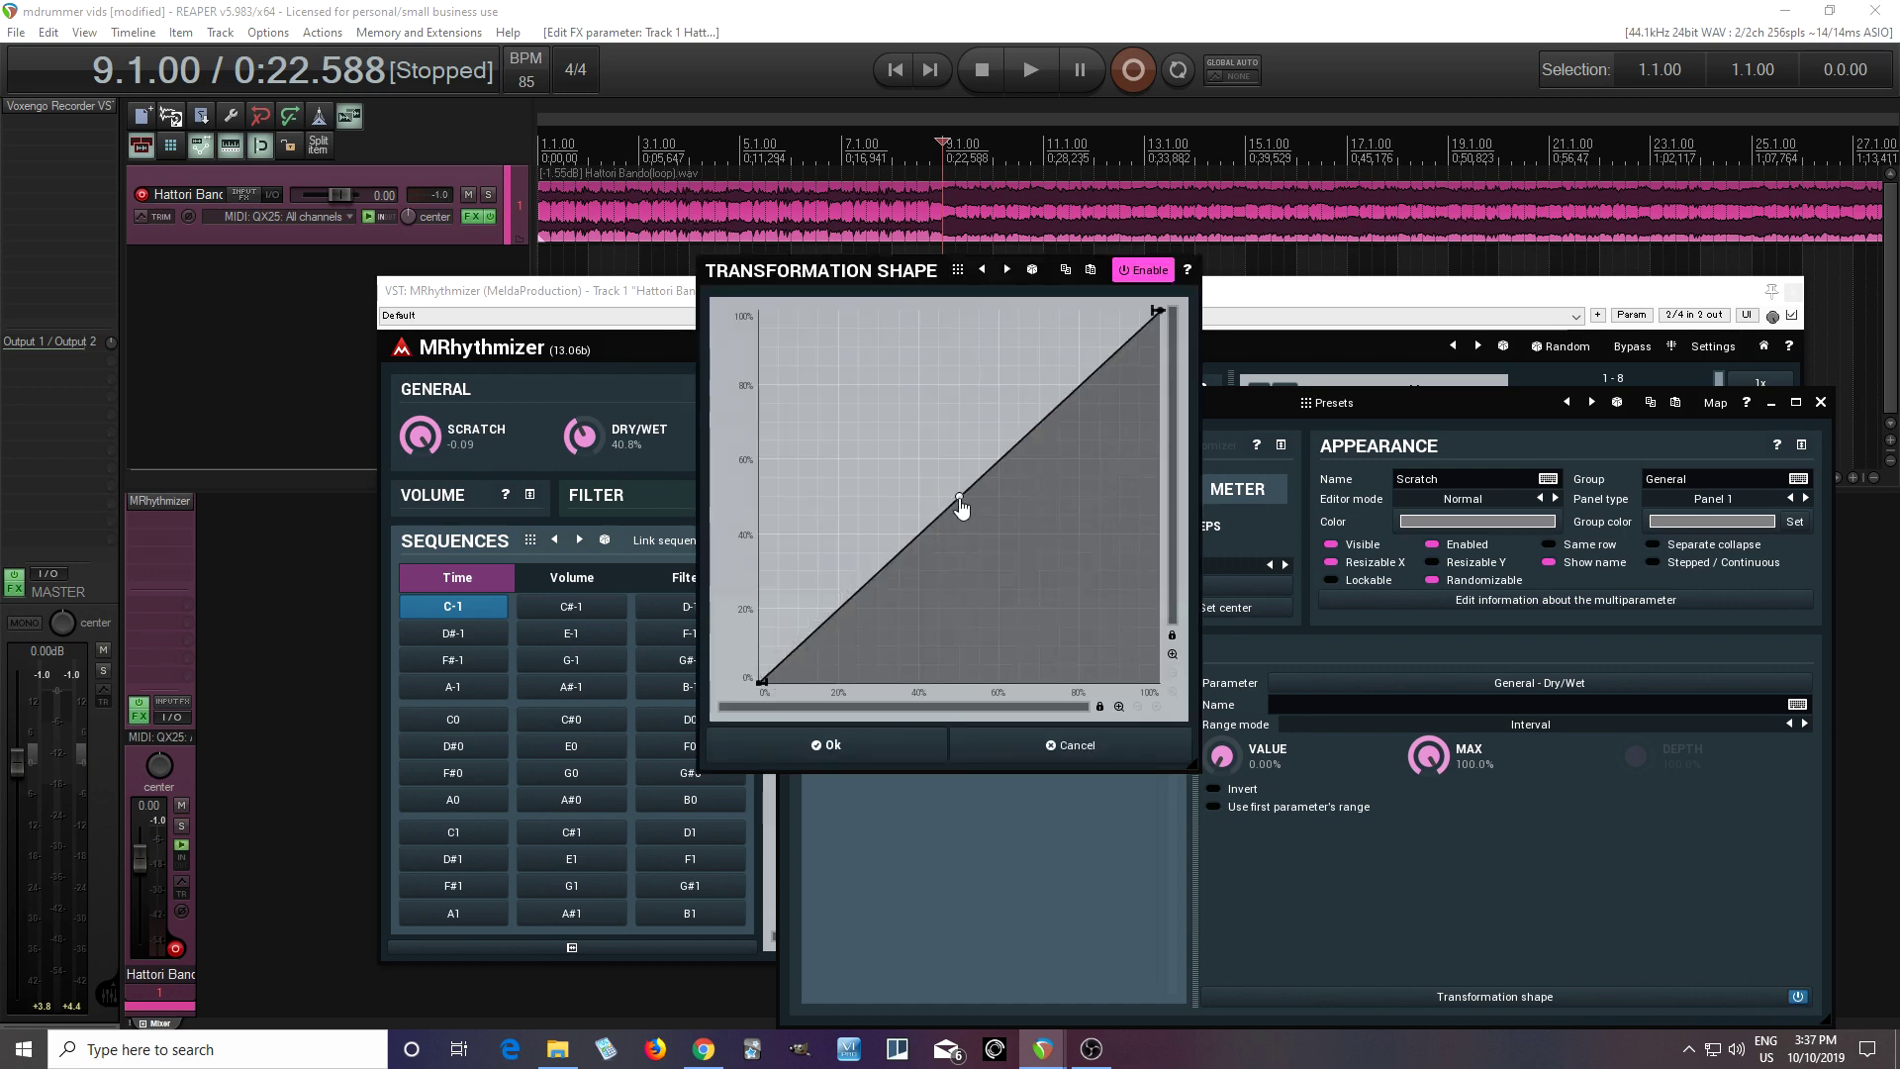
drag(939, 336, 860, 291)
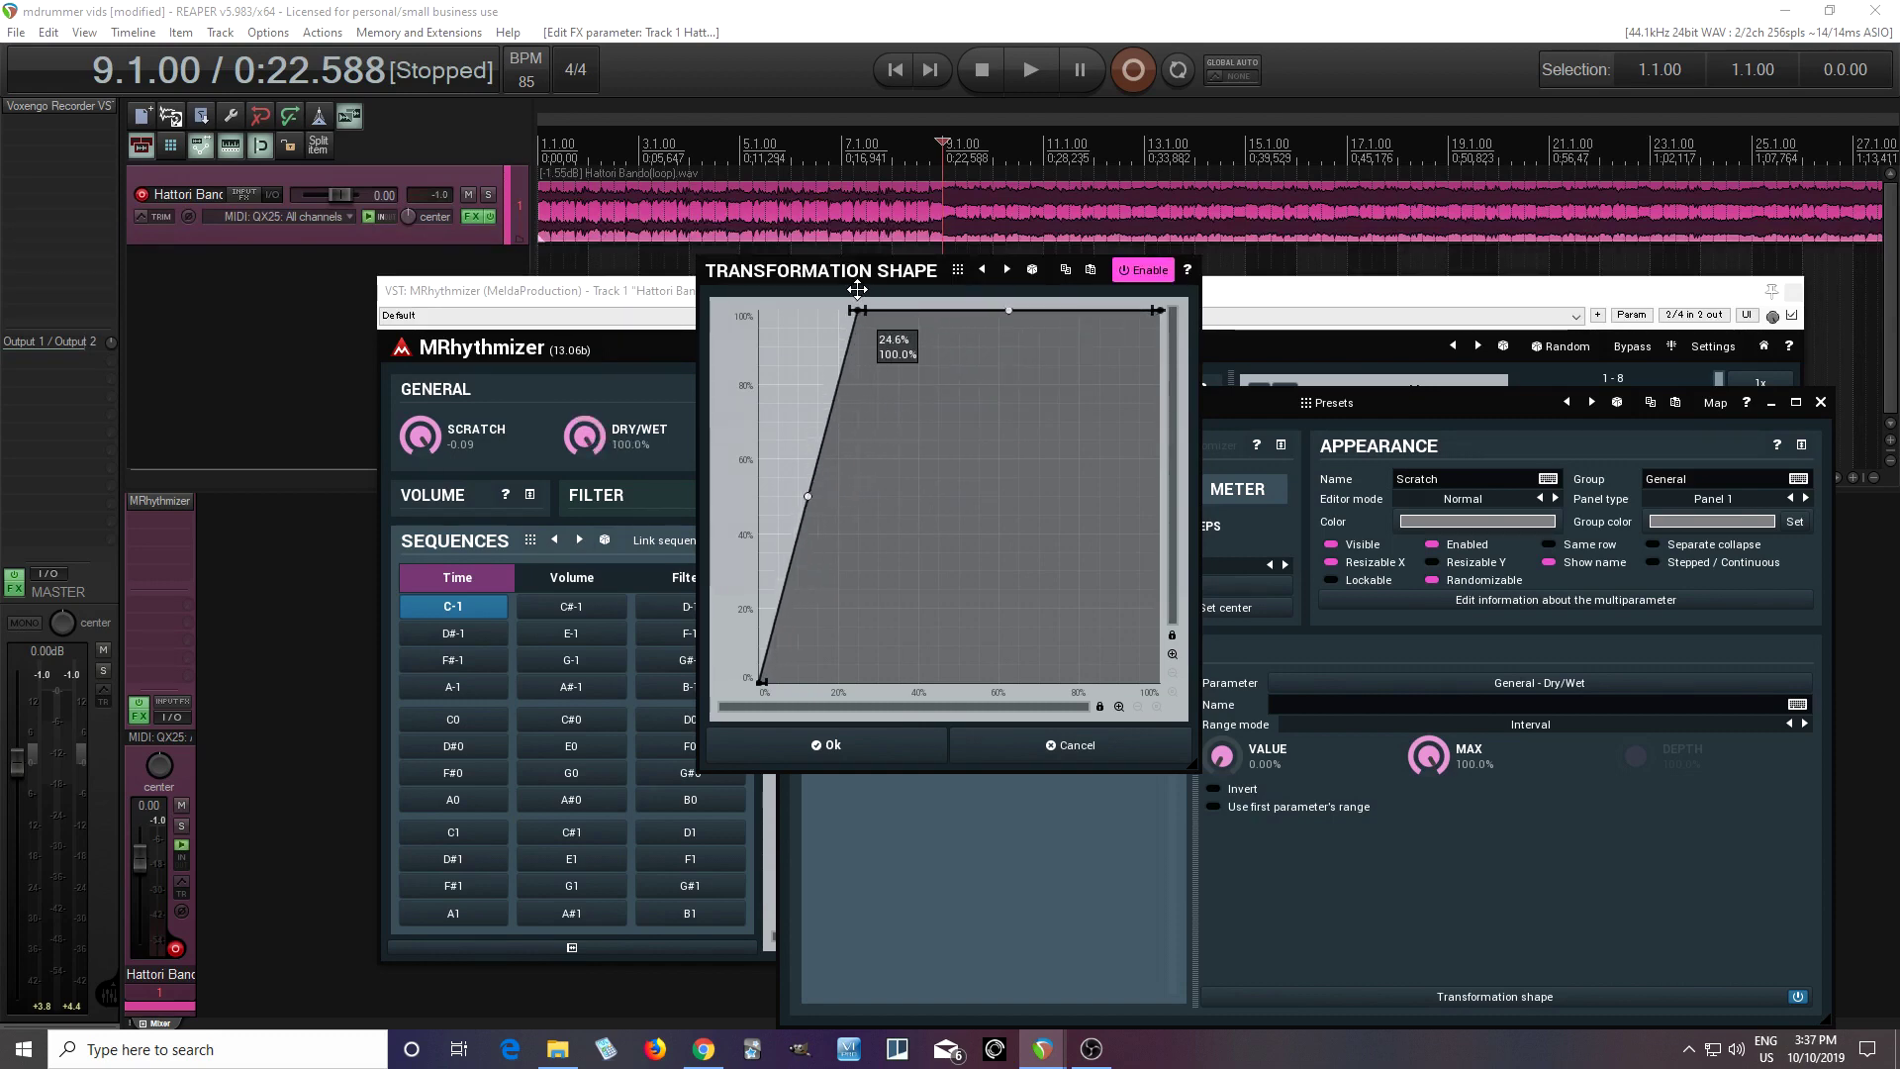
click(890, 749)
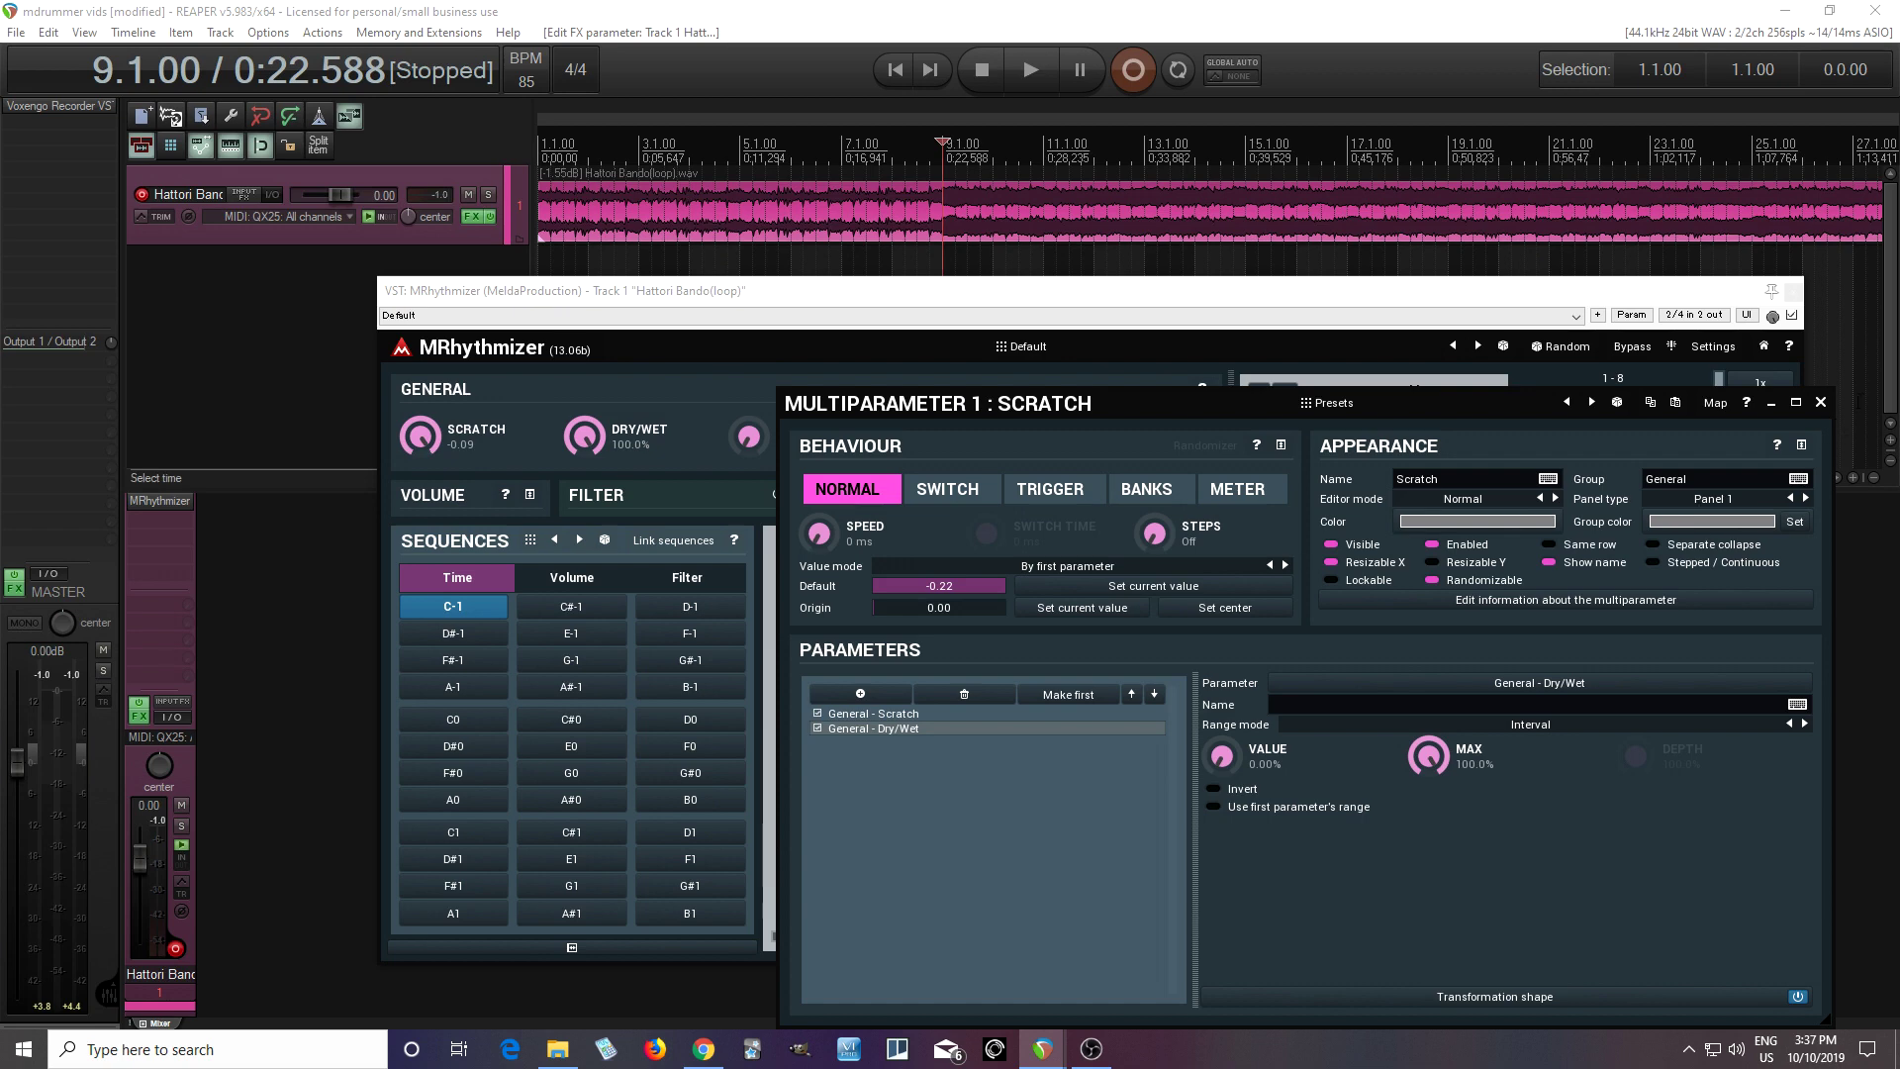
- Close the multiparameter editor and check Dry/Wet nears full with small Scratch values
click(1822, 405)
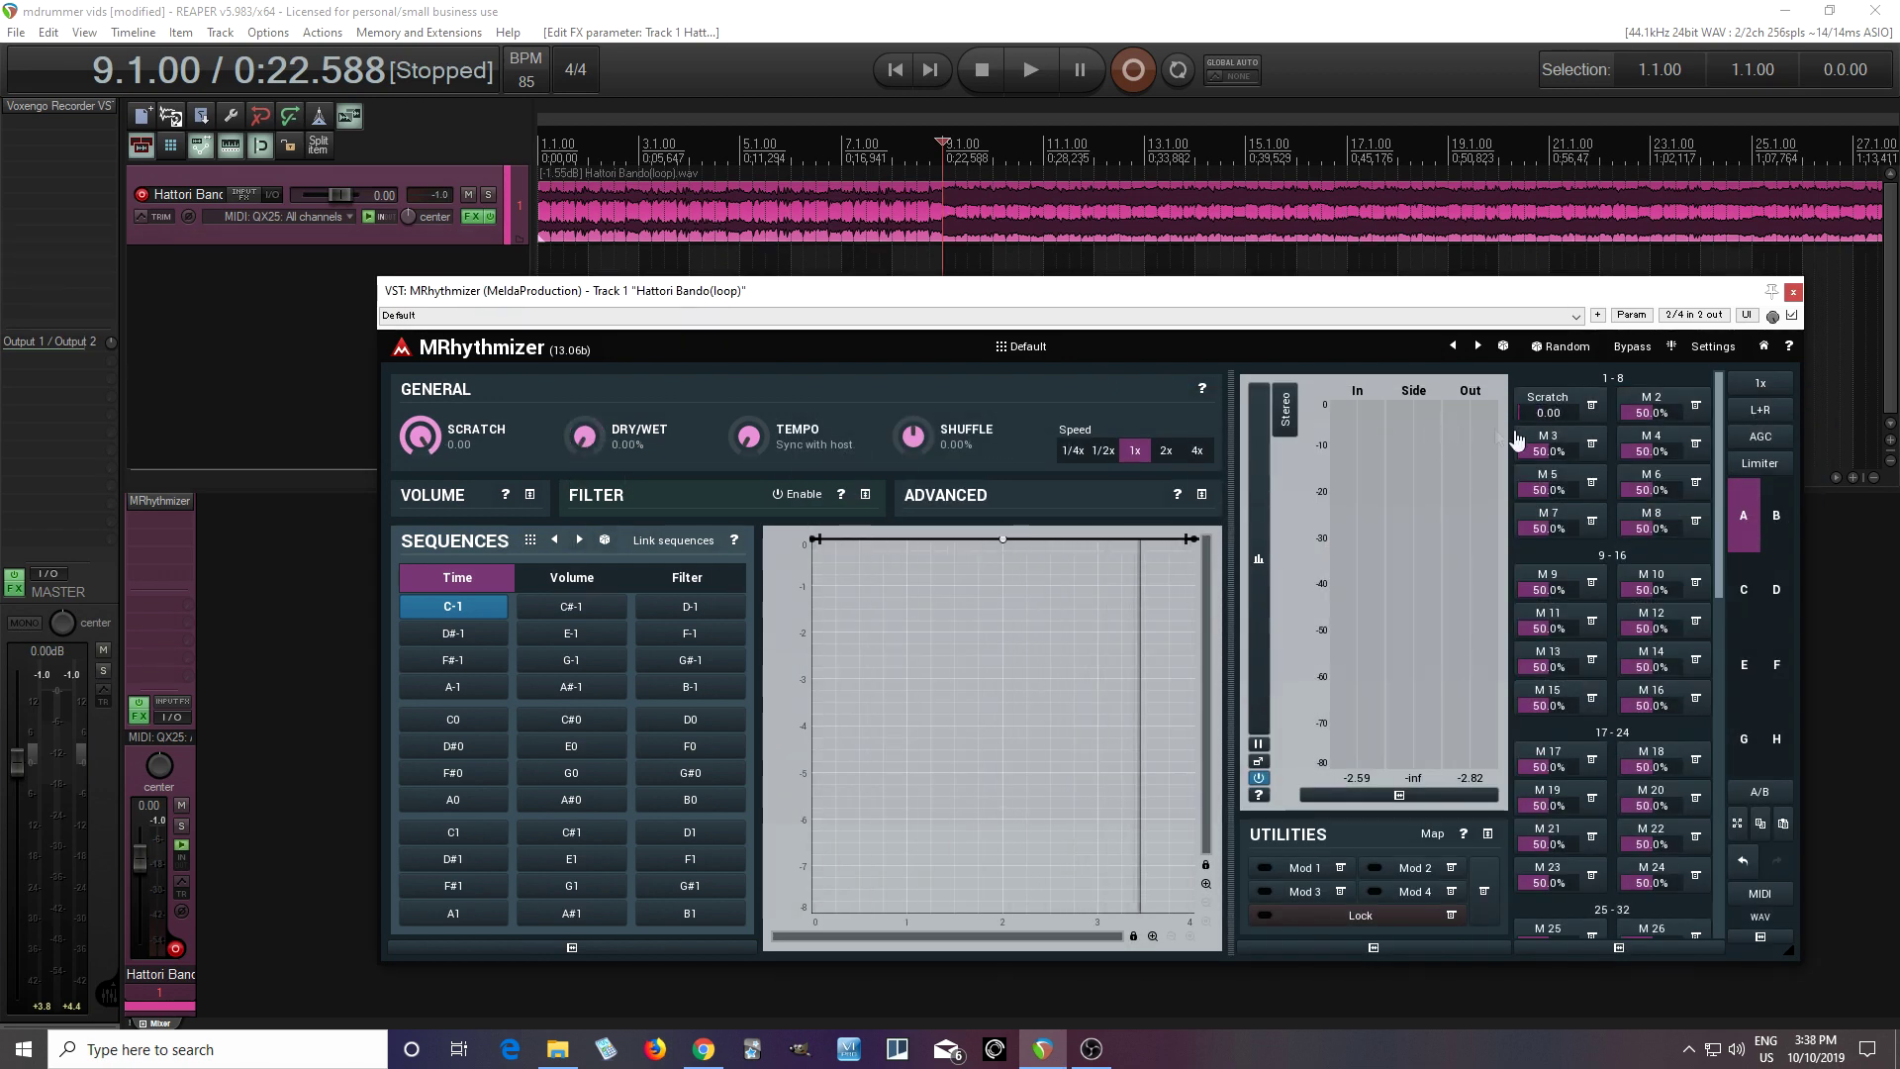
drag(1533, 408, 1534, 412)
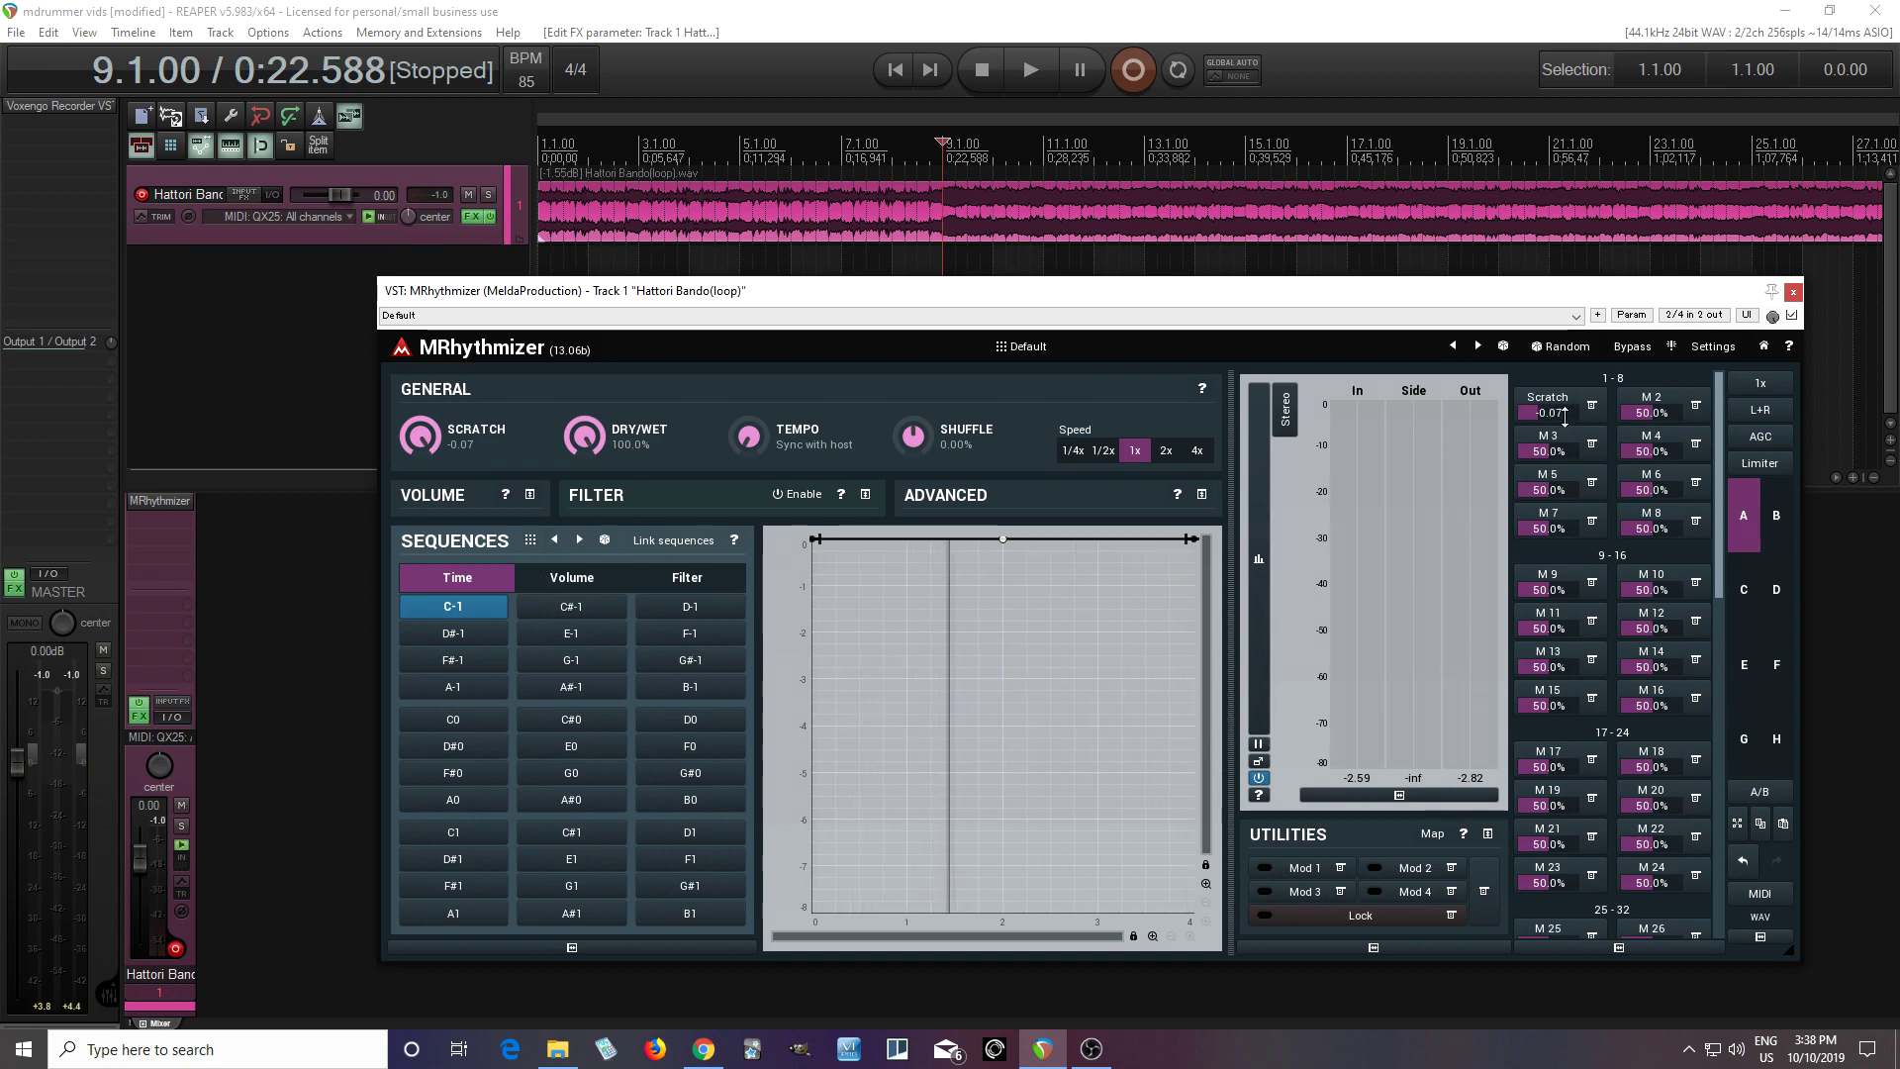
drag(1548, 413, 1549, 406)
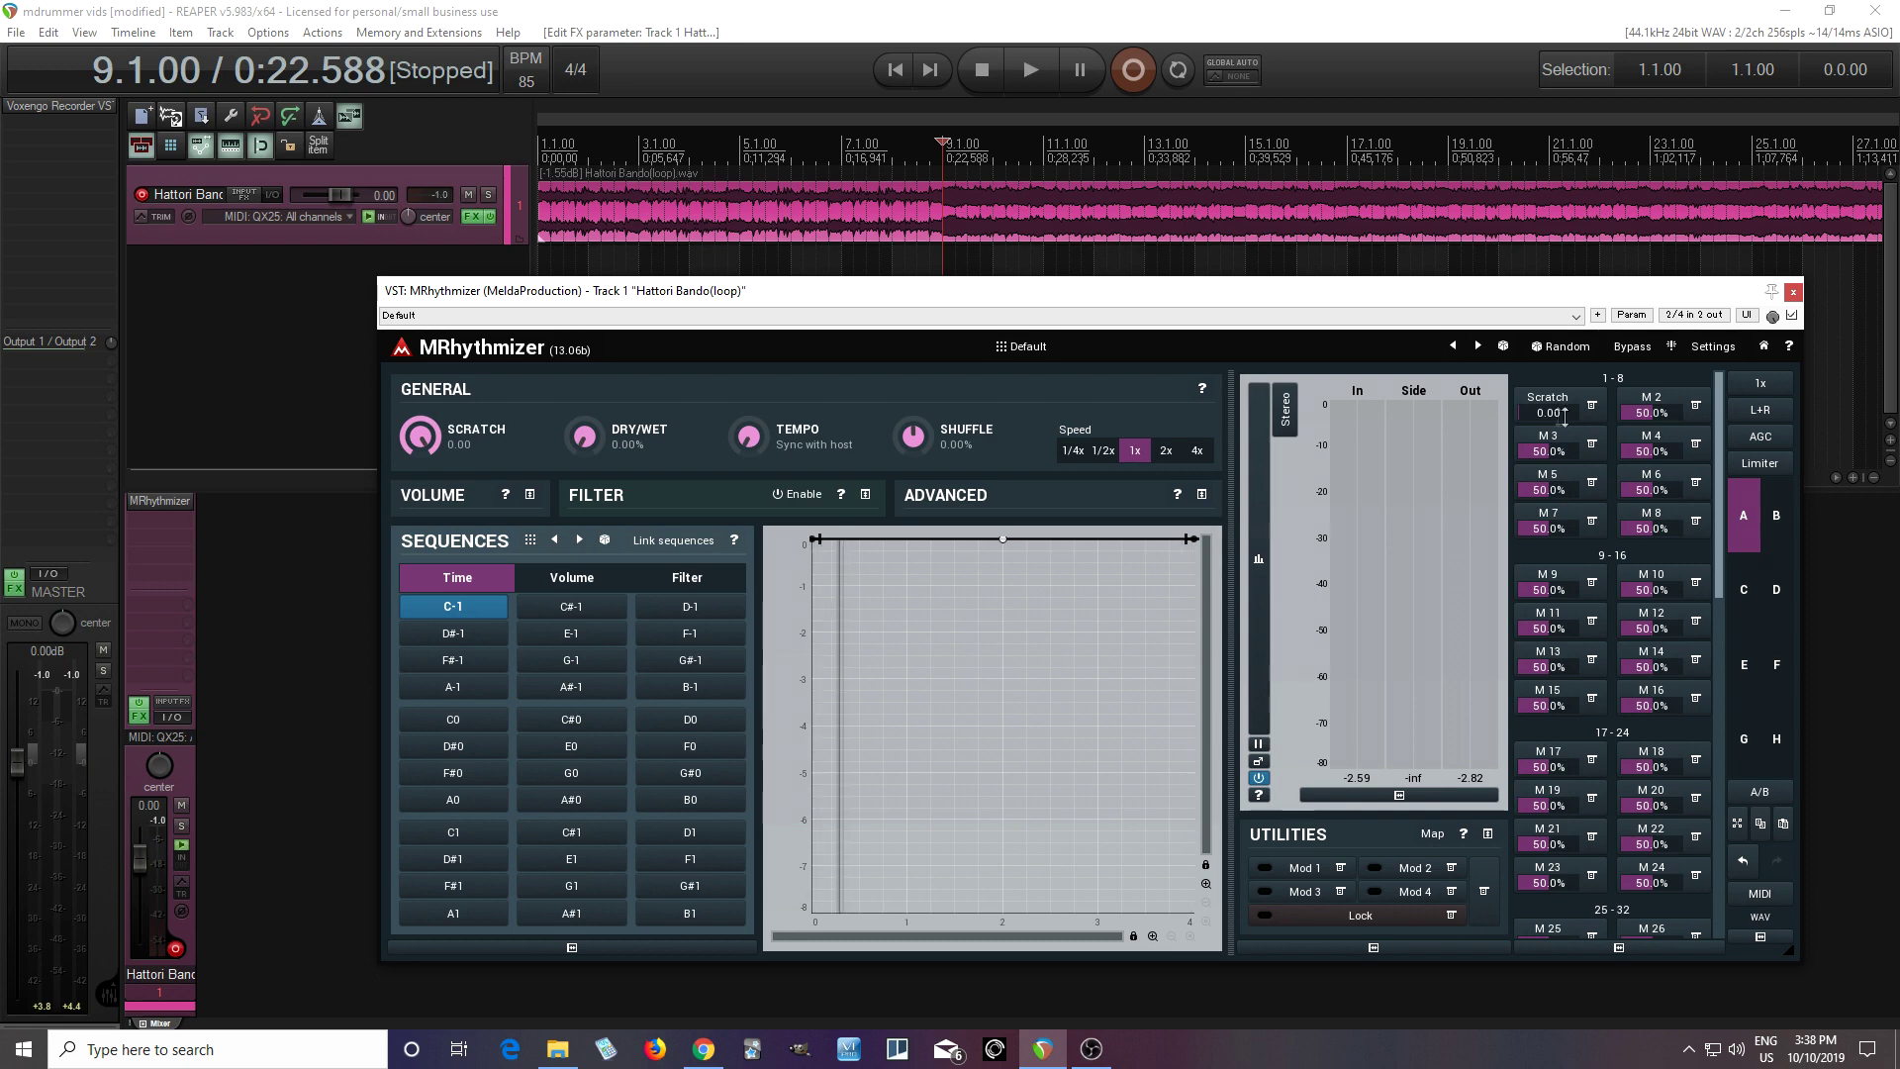
- Play the loop and scratch it with the Scratch multiparameter, then stop playback
click(1029, 88)
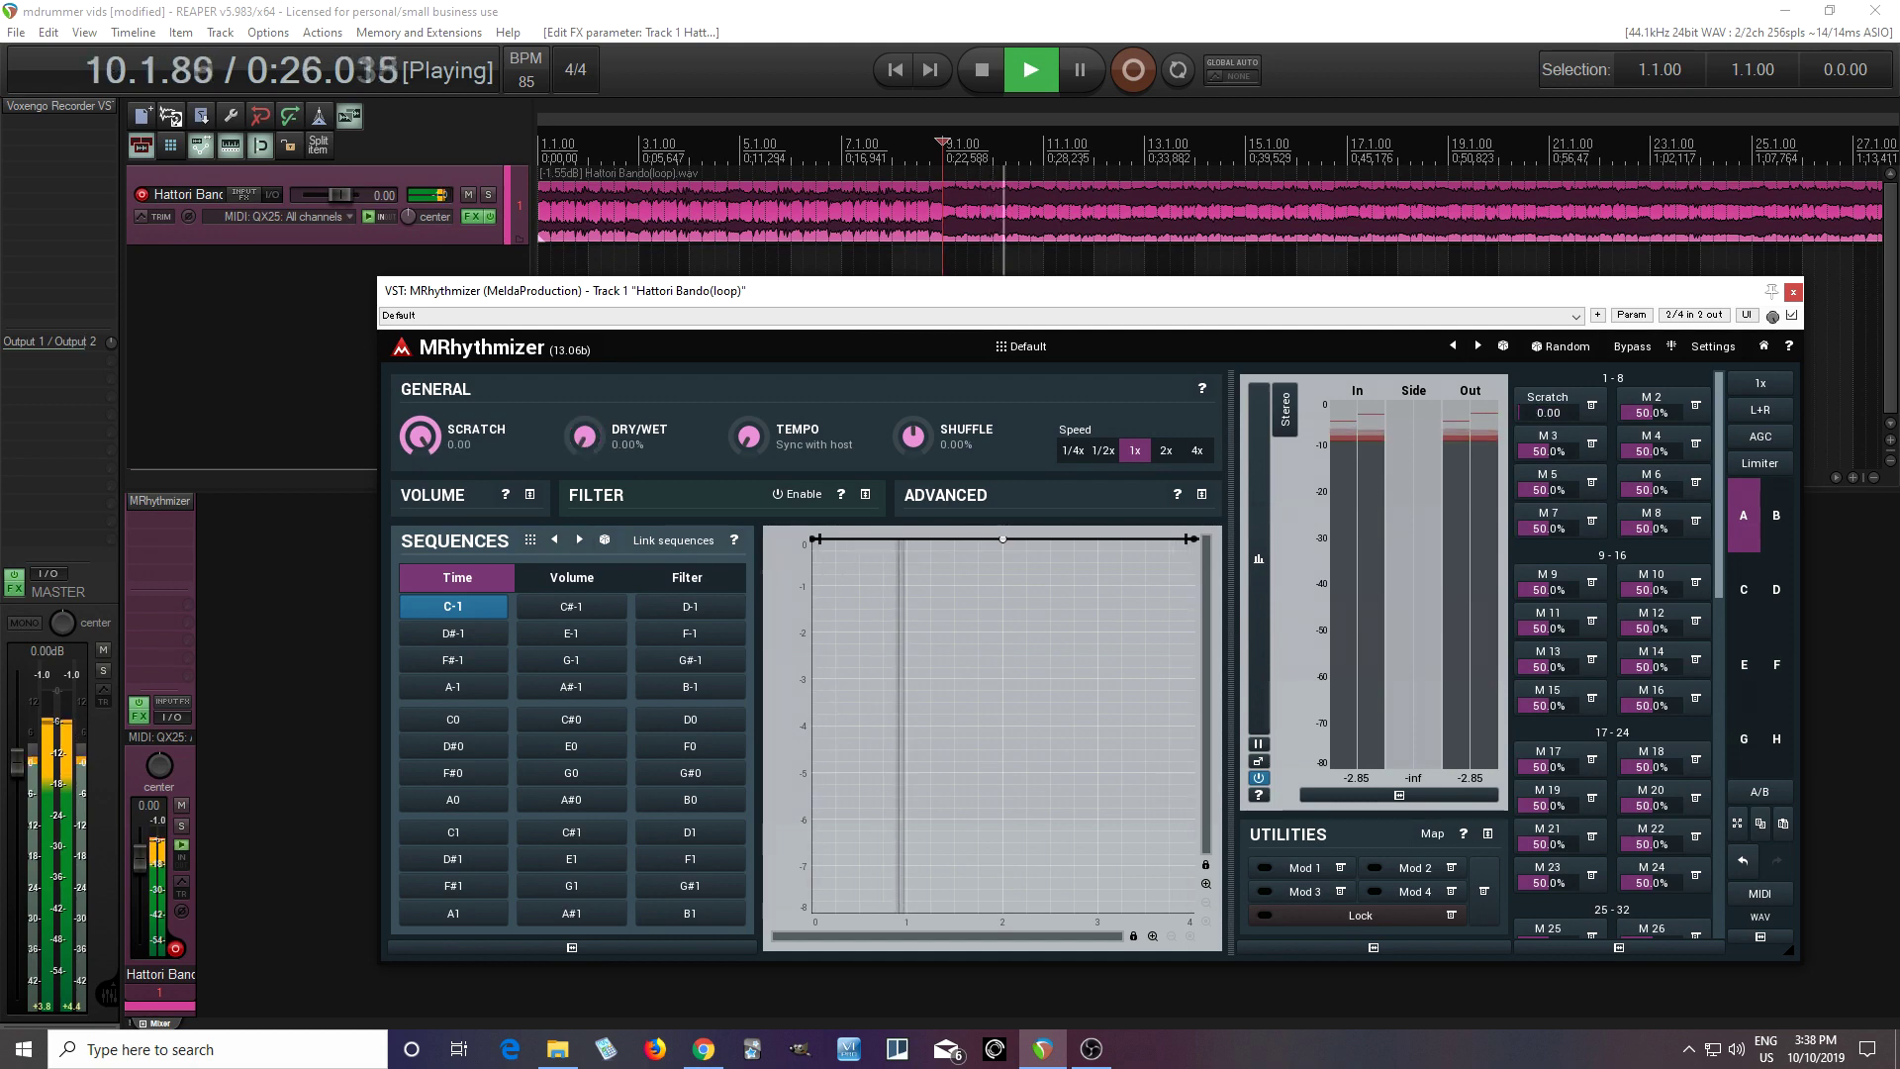
drag(1549, 409, 1548, 409)
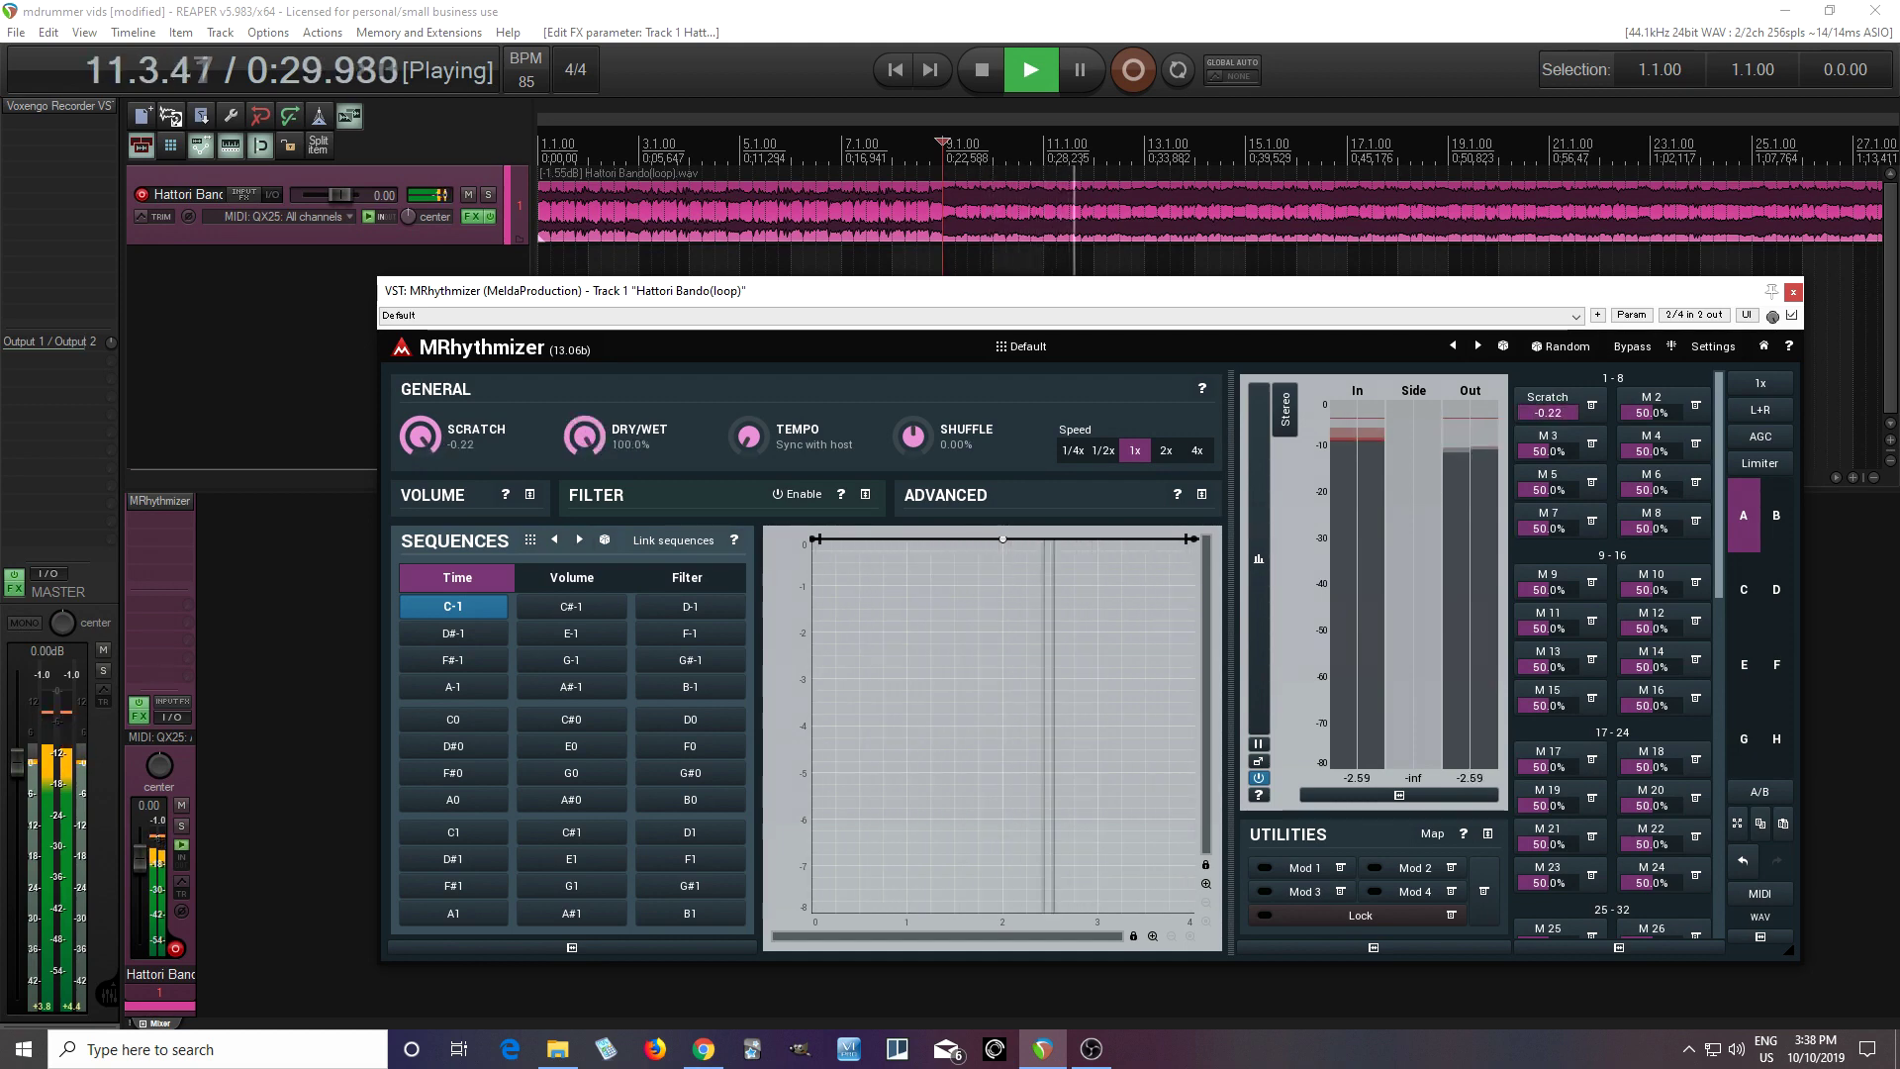
drag(1548, 409, 1548, 410)
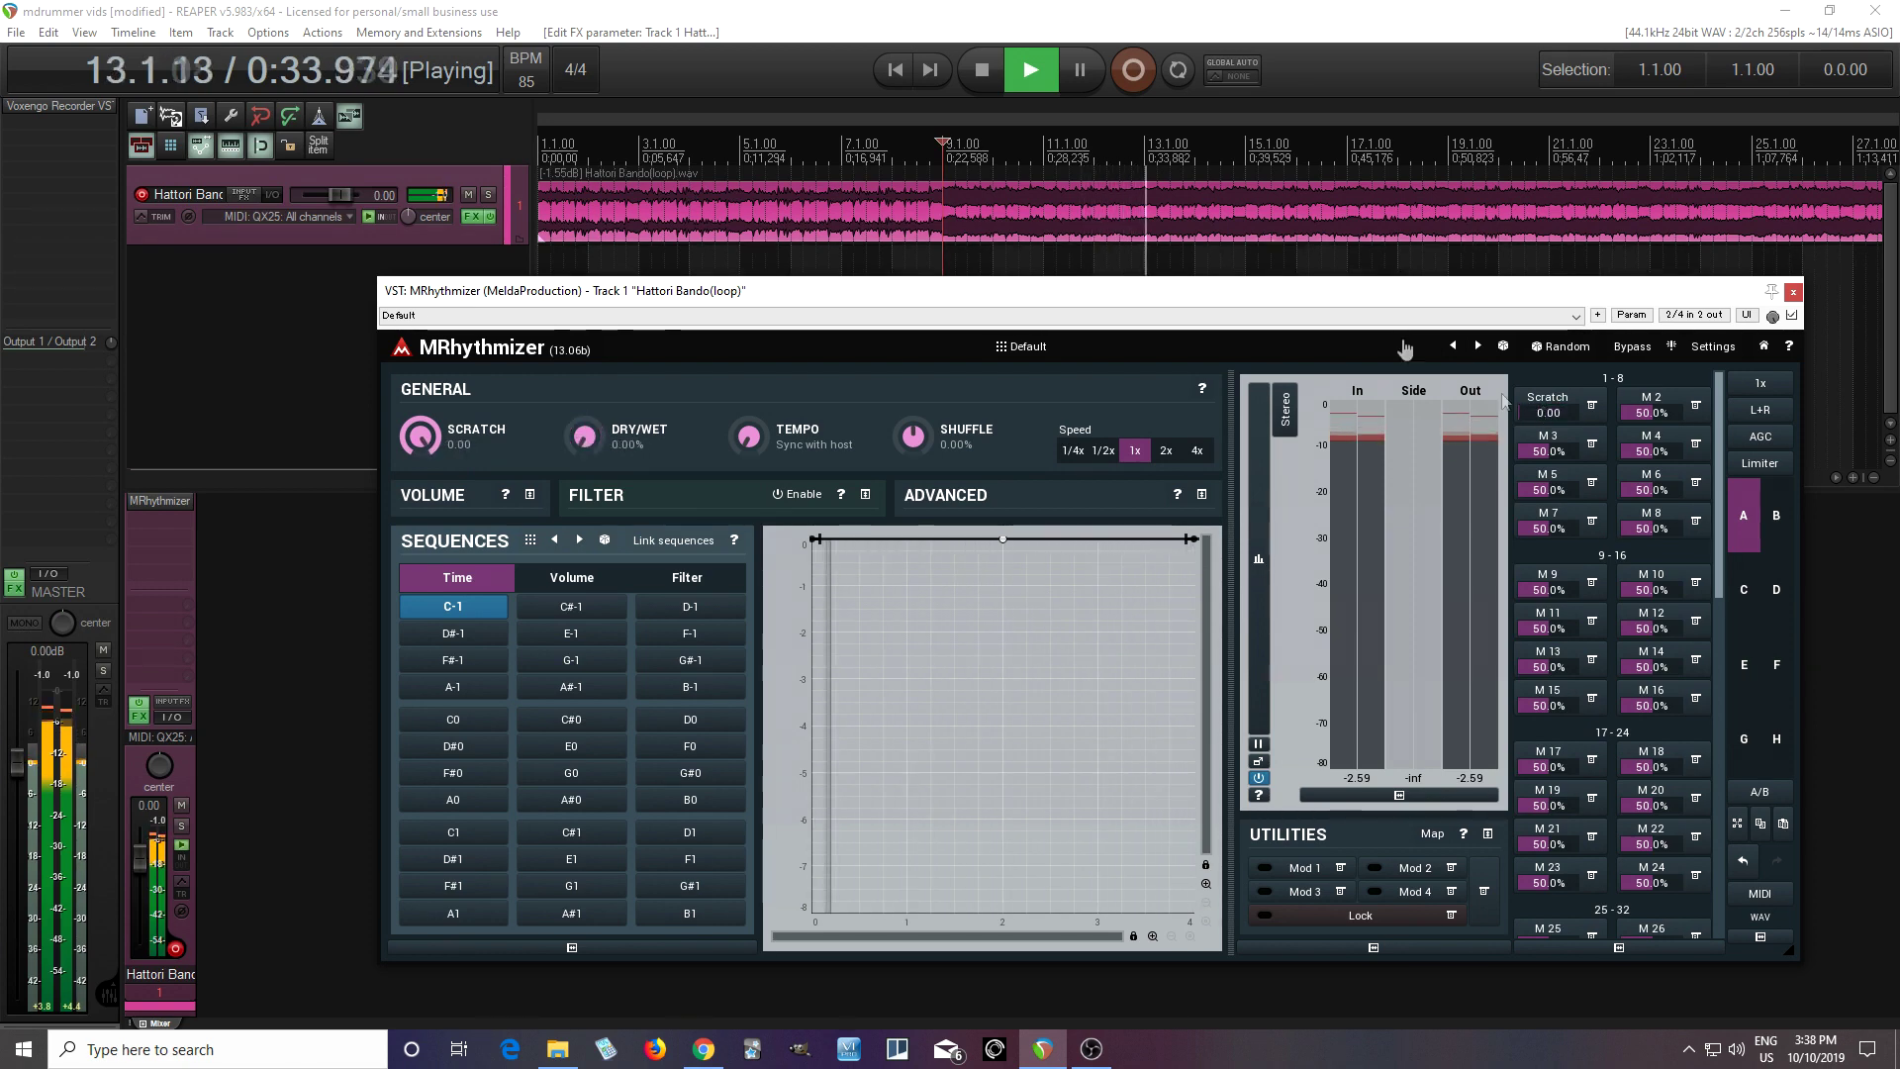
click(989, 65)
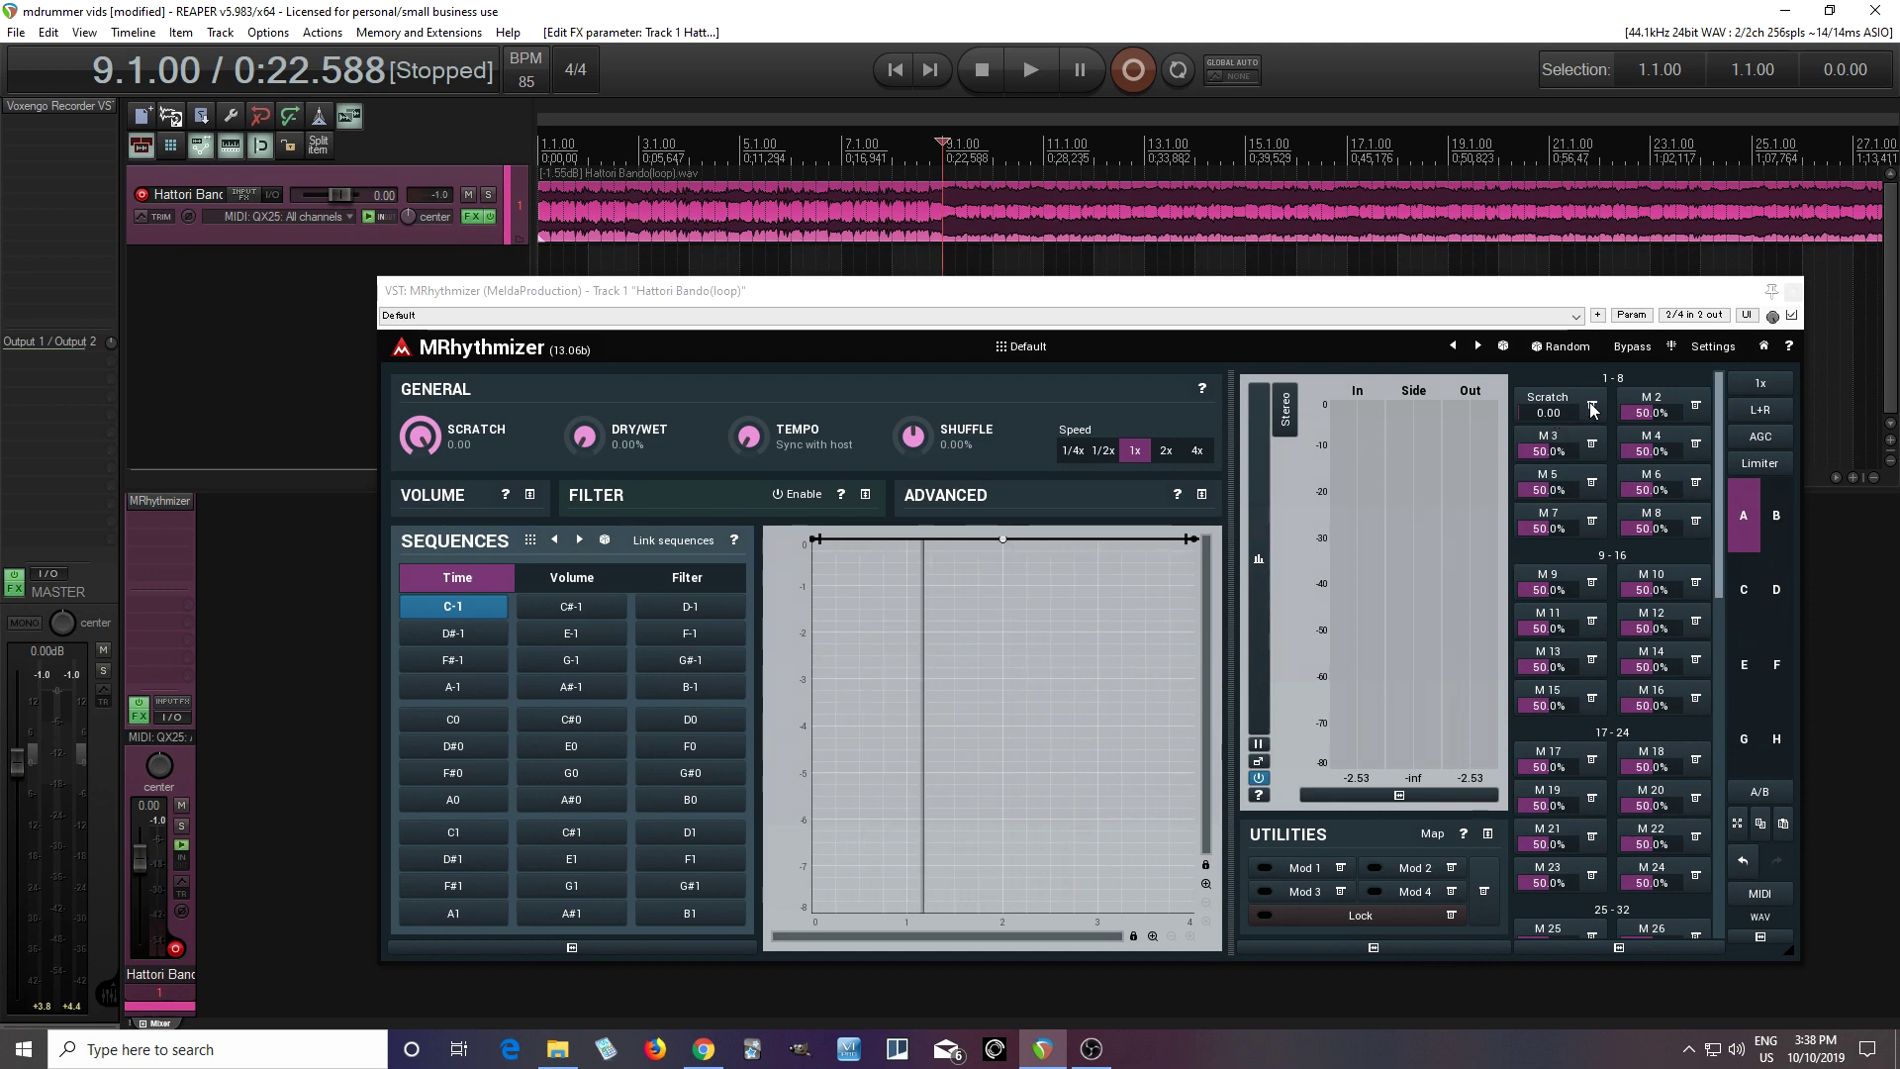
click(1589, 404)
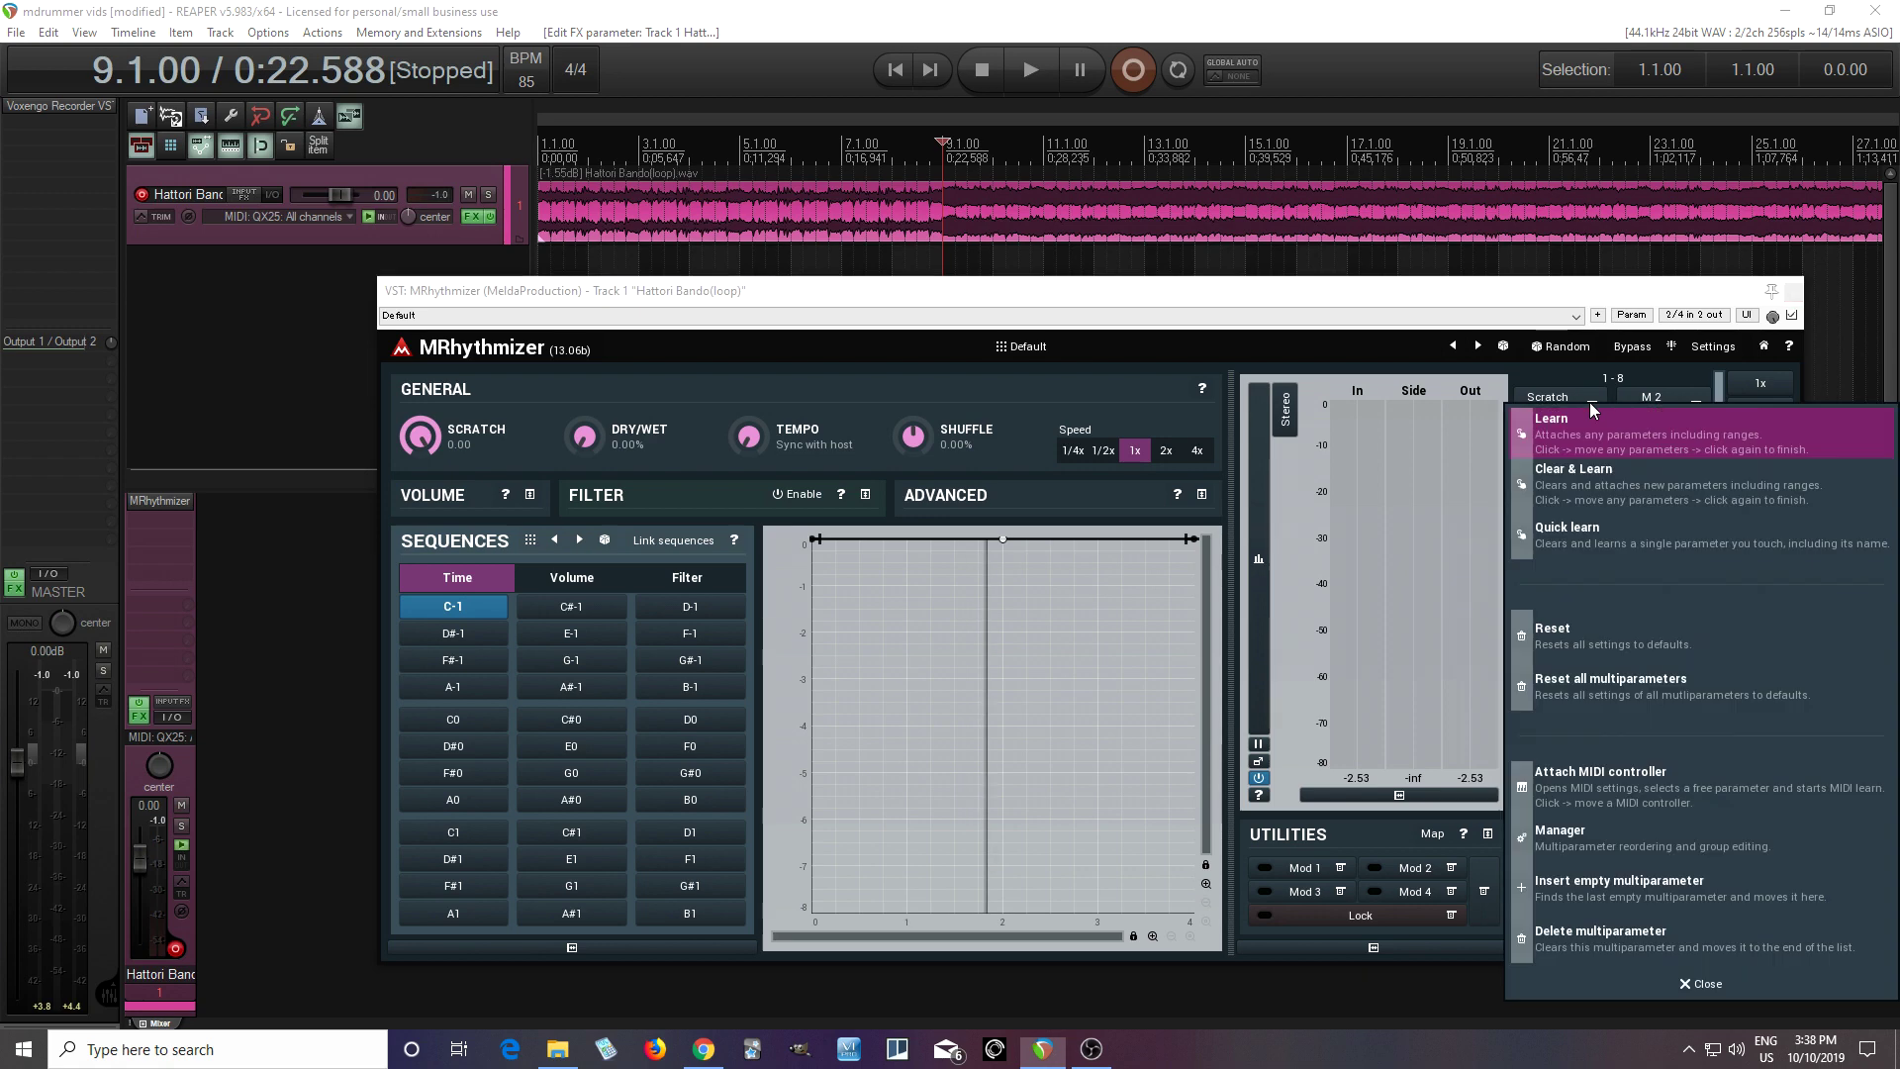
- Assign MIDI controller Main 1 (mod wheel) to Param 1, the Scratch multiparameter, and close MIDI Settings
click(1679, 788)
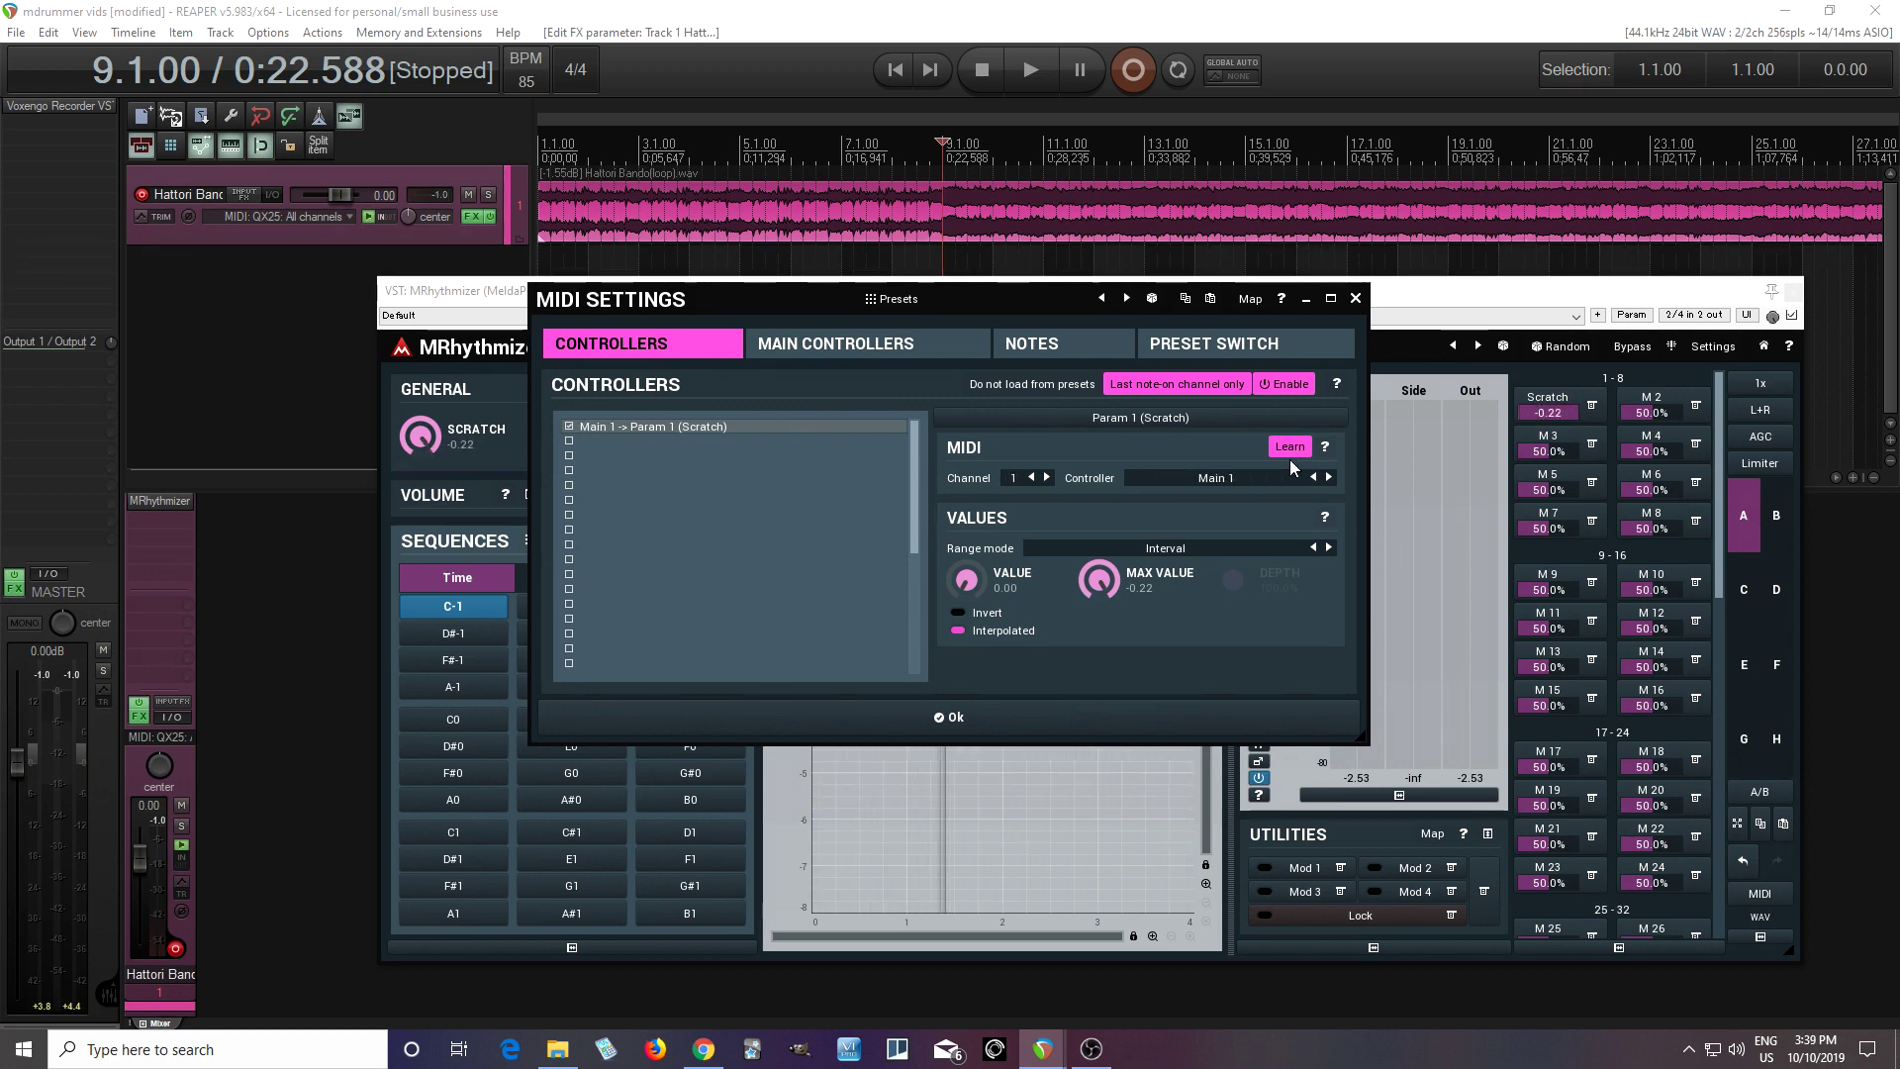
click(836, 344)
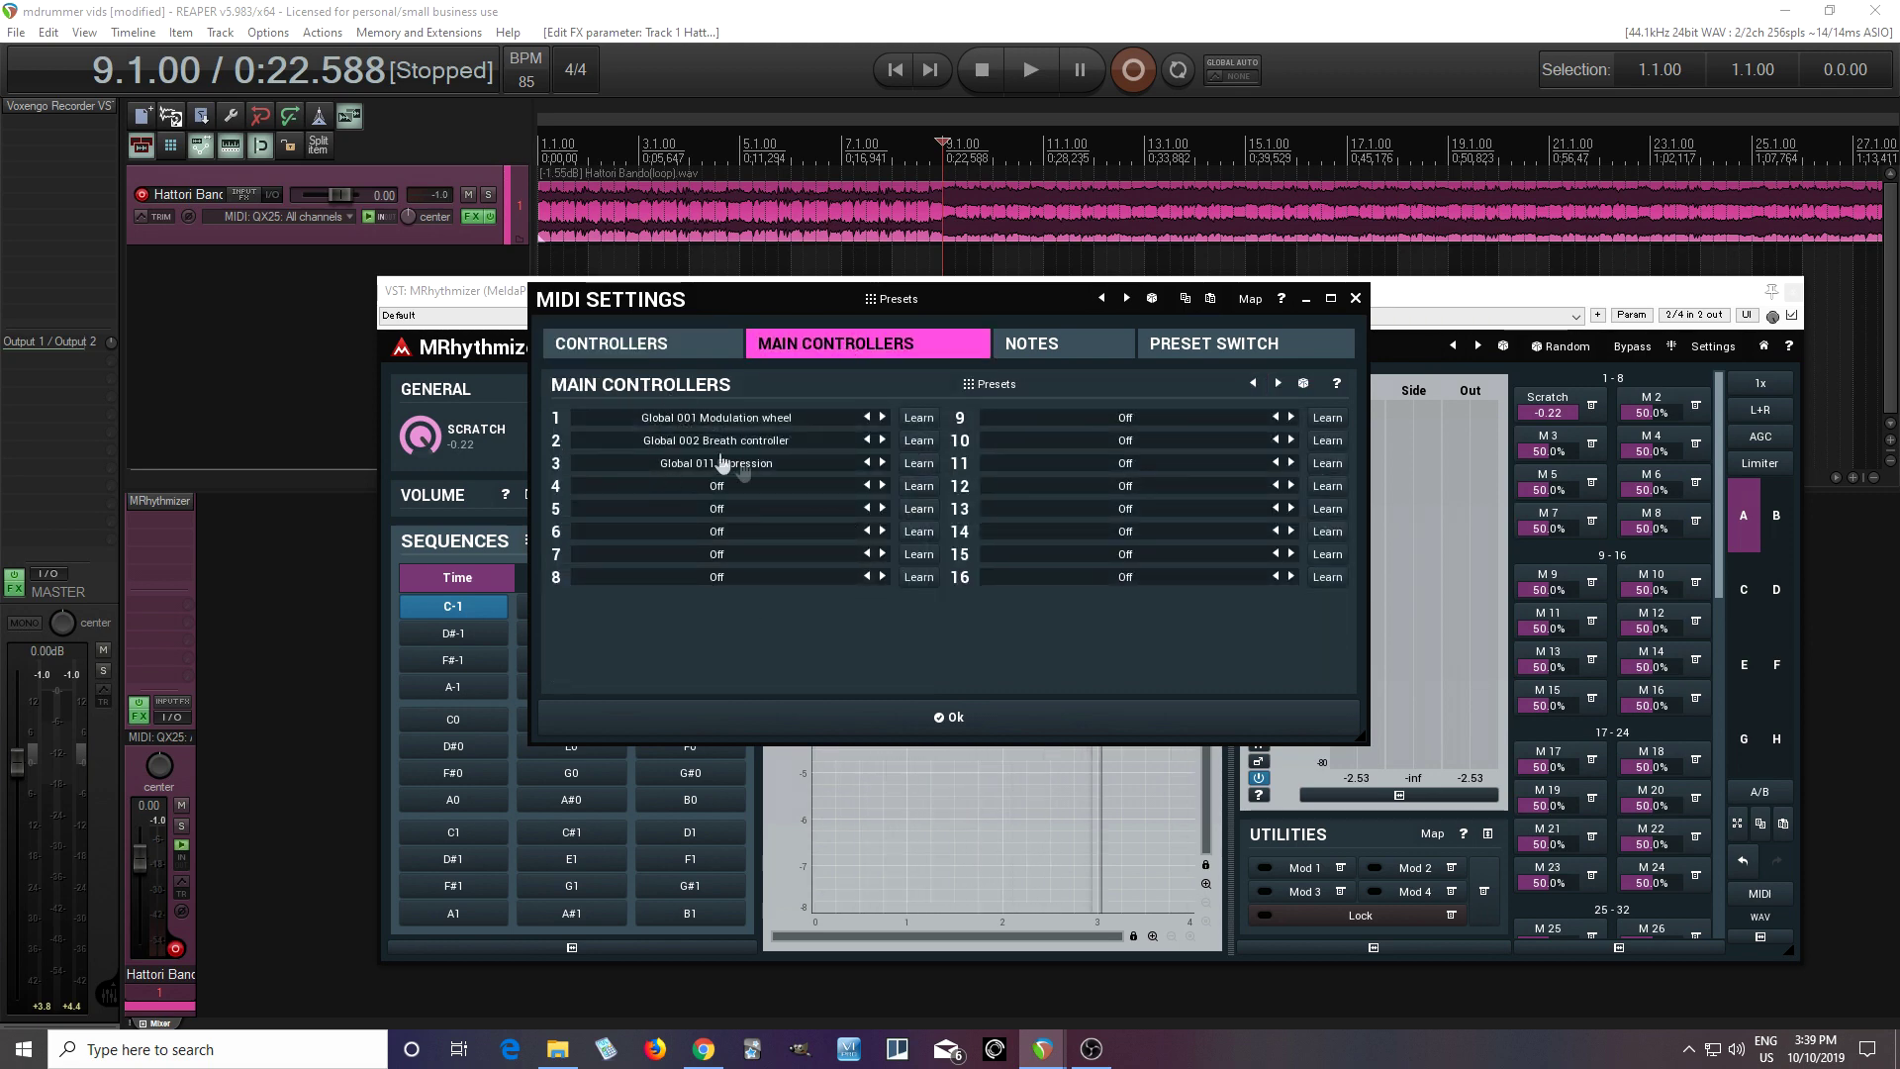
click(669, 359)
click(1228, 478)
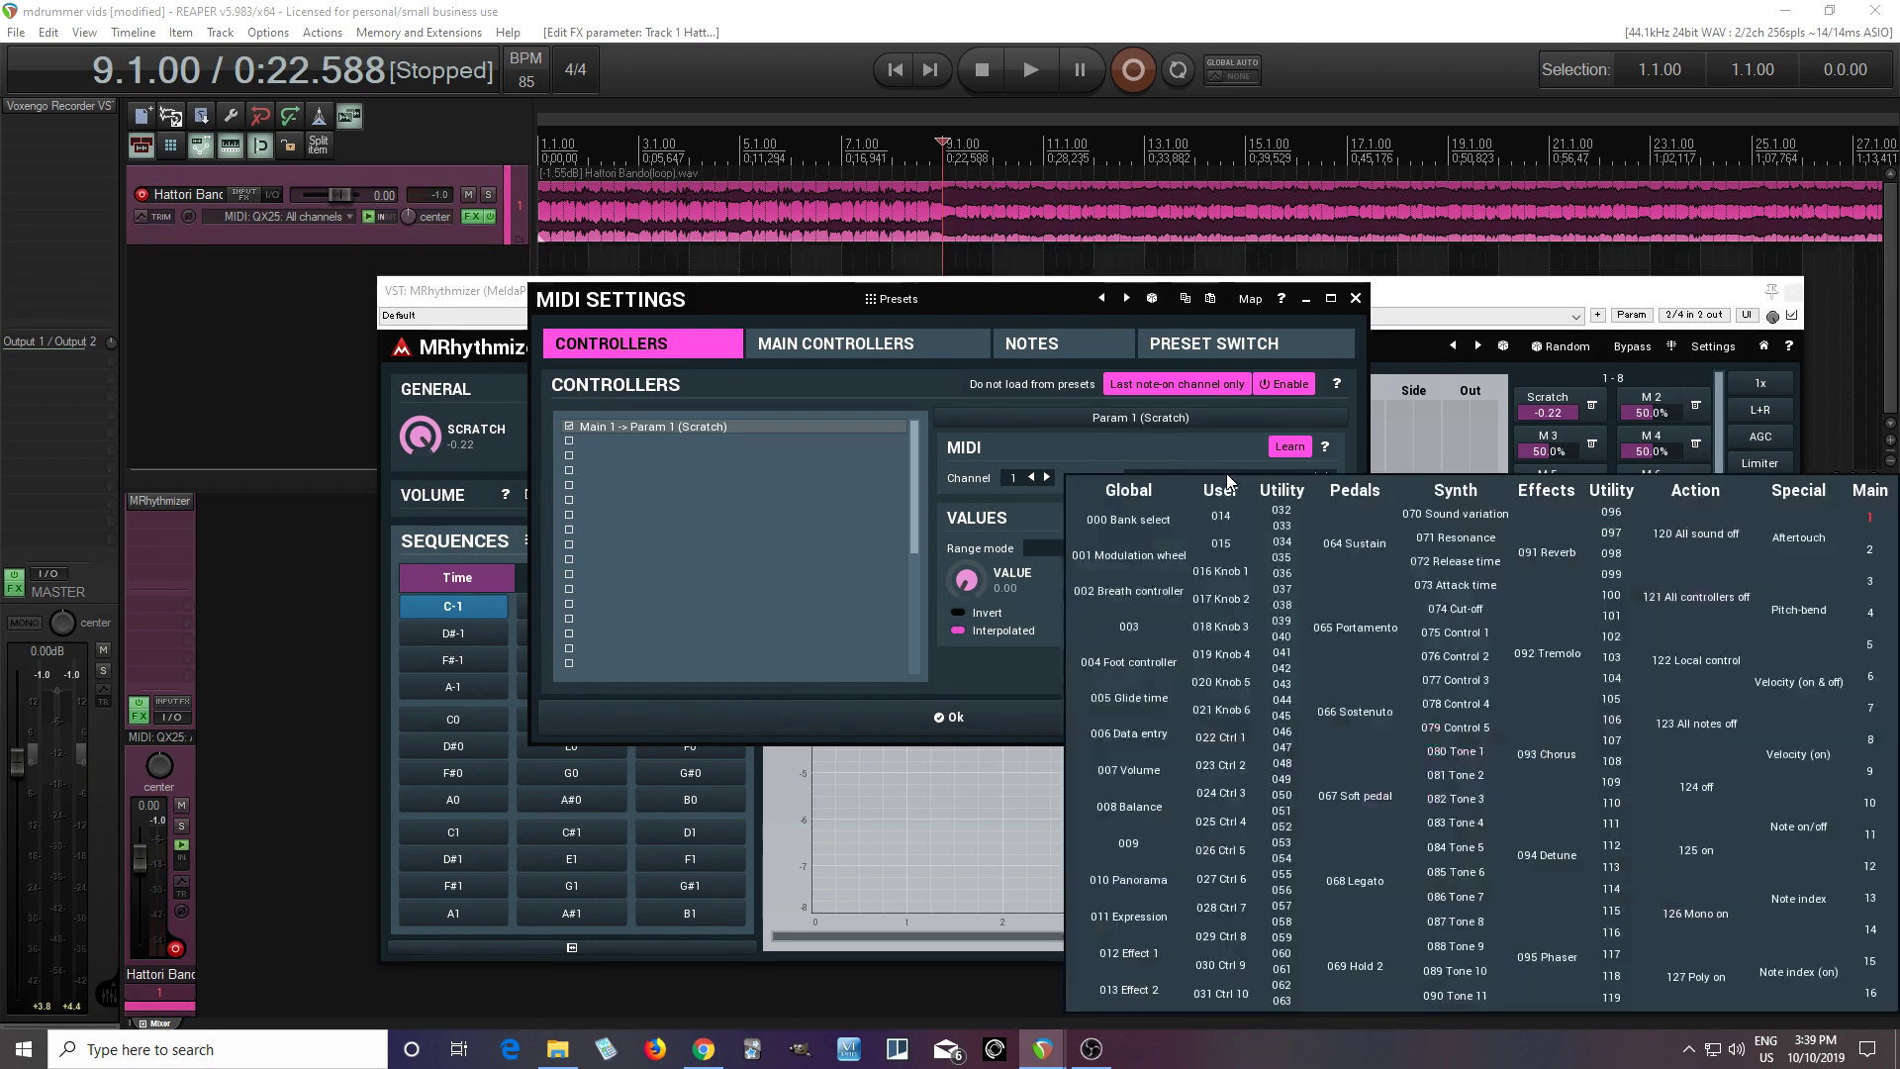
click(1108, 454)
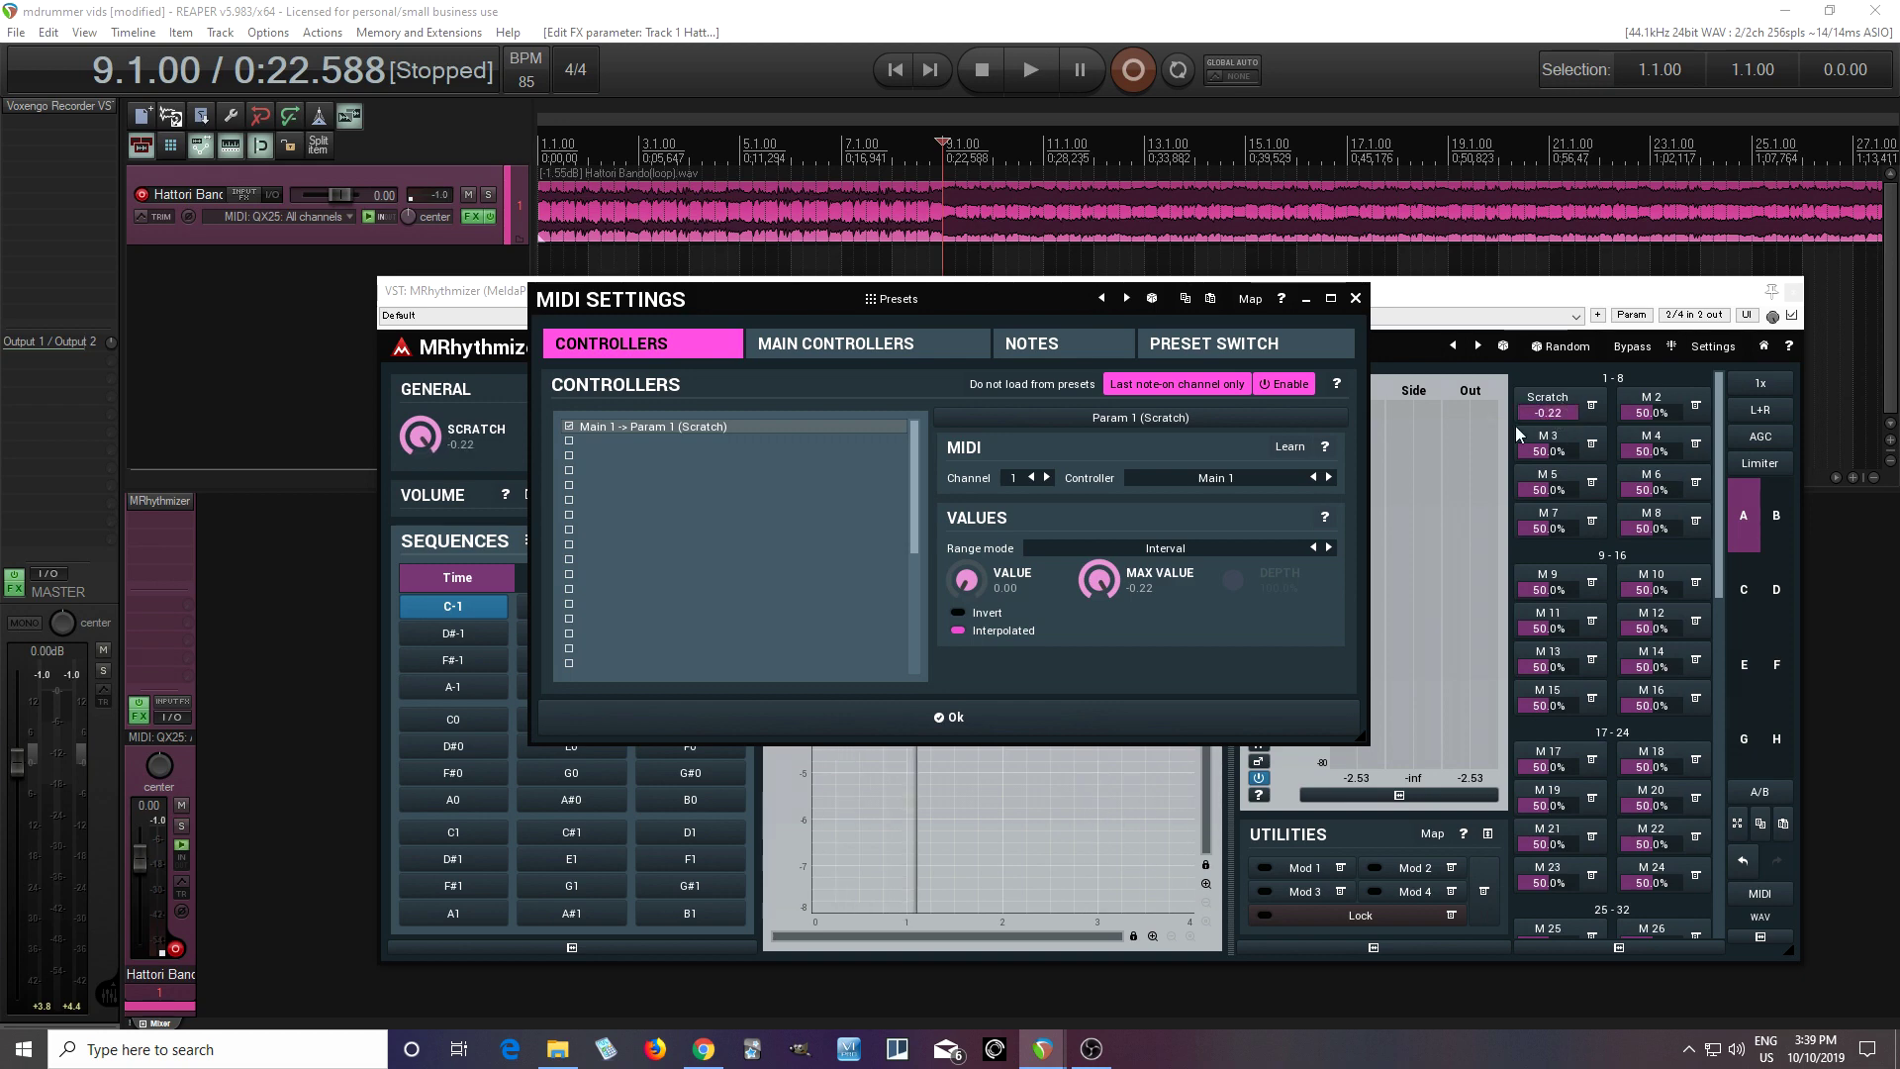
click(1362, 305)
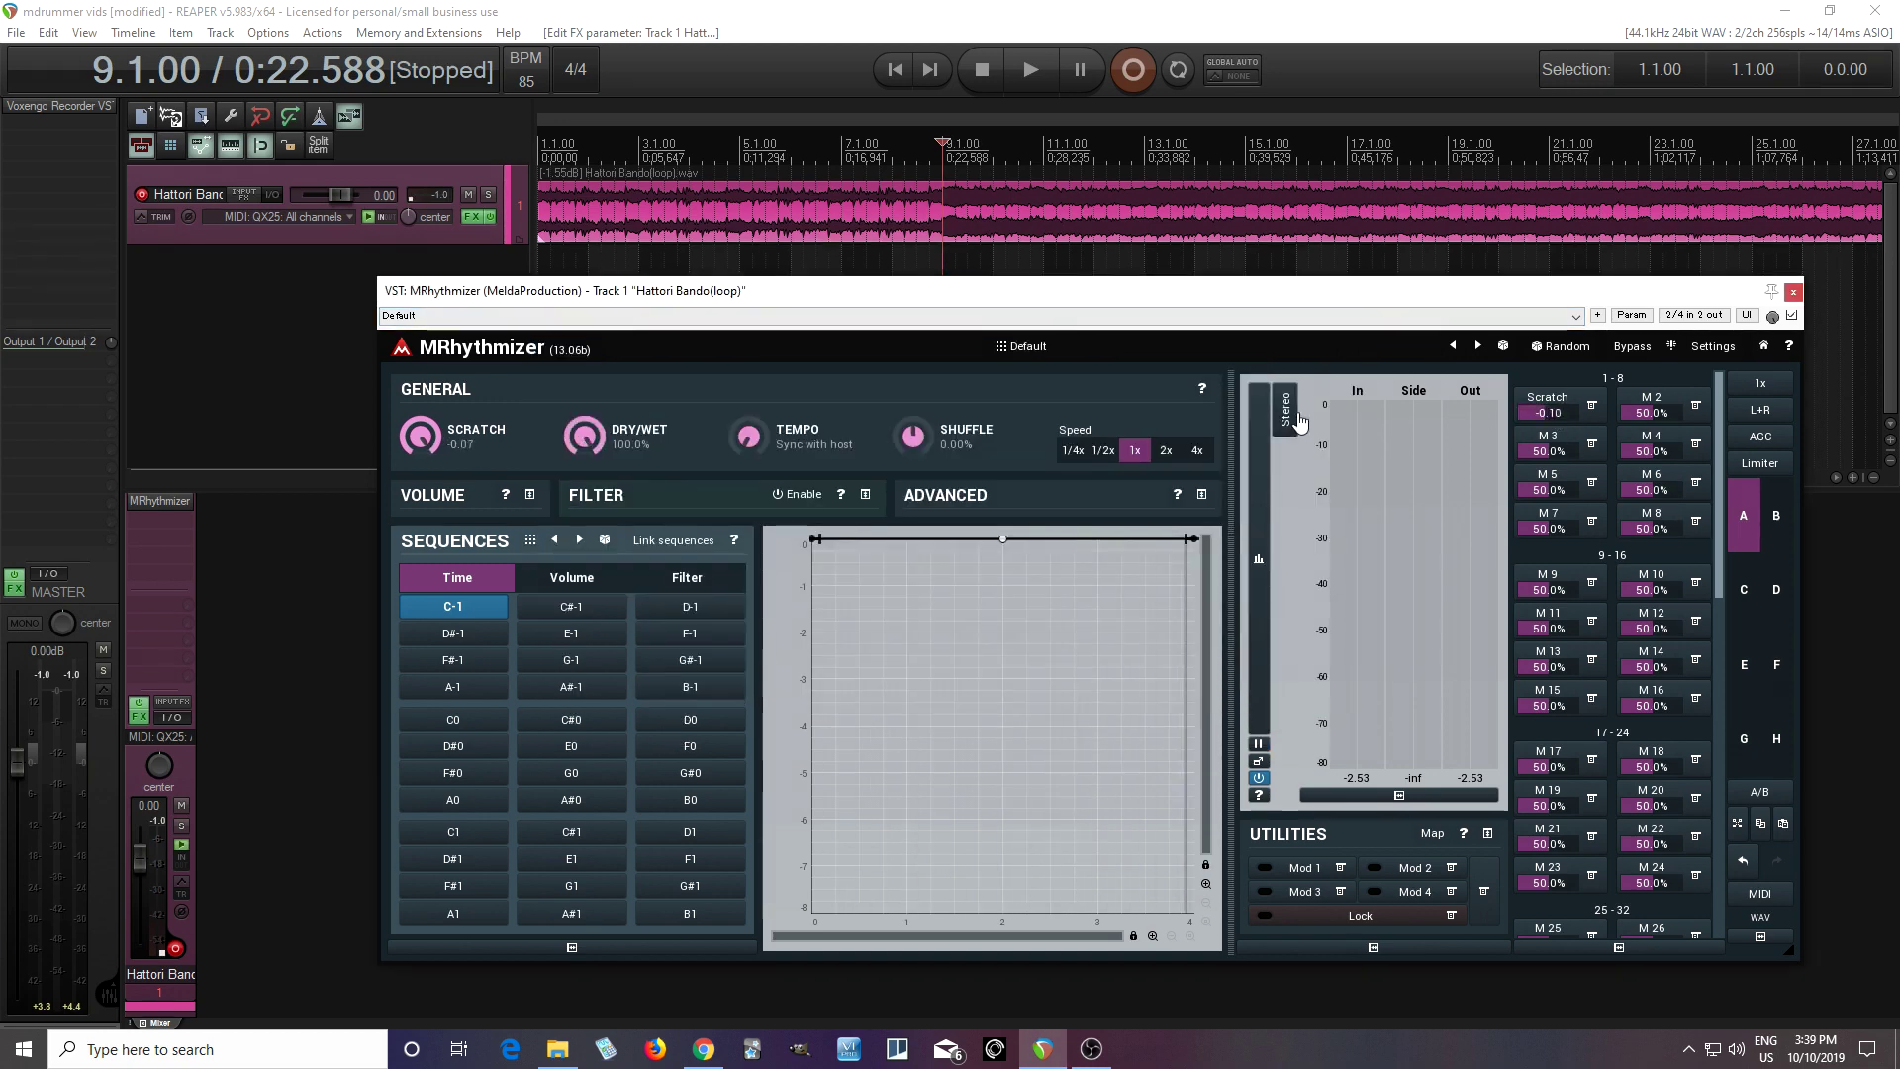
click(1023, 64)
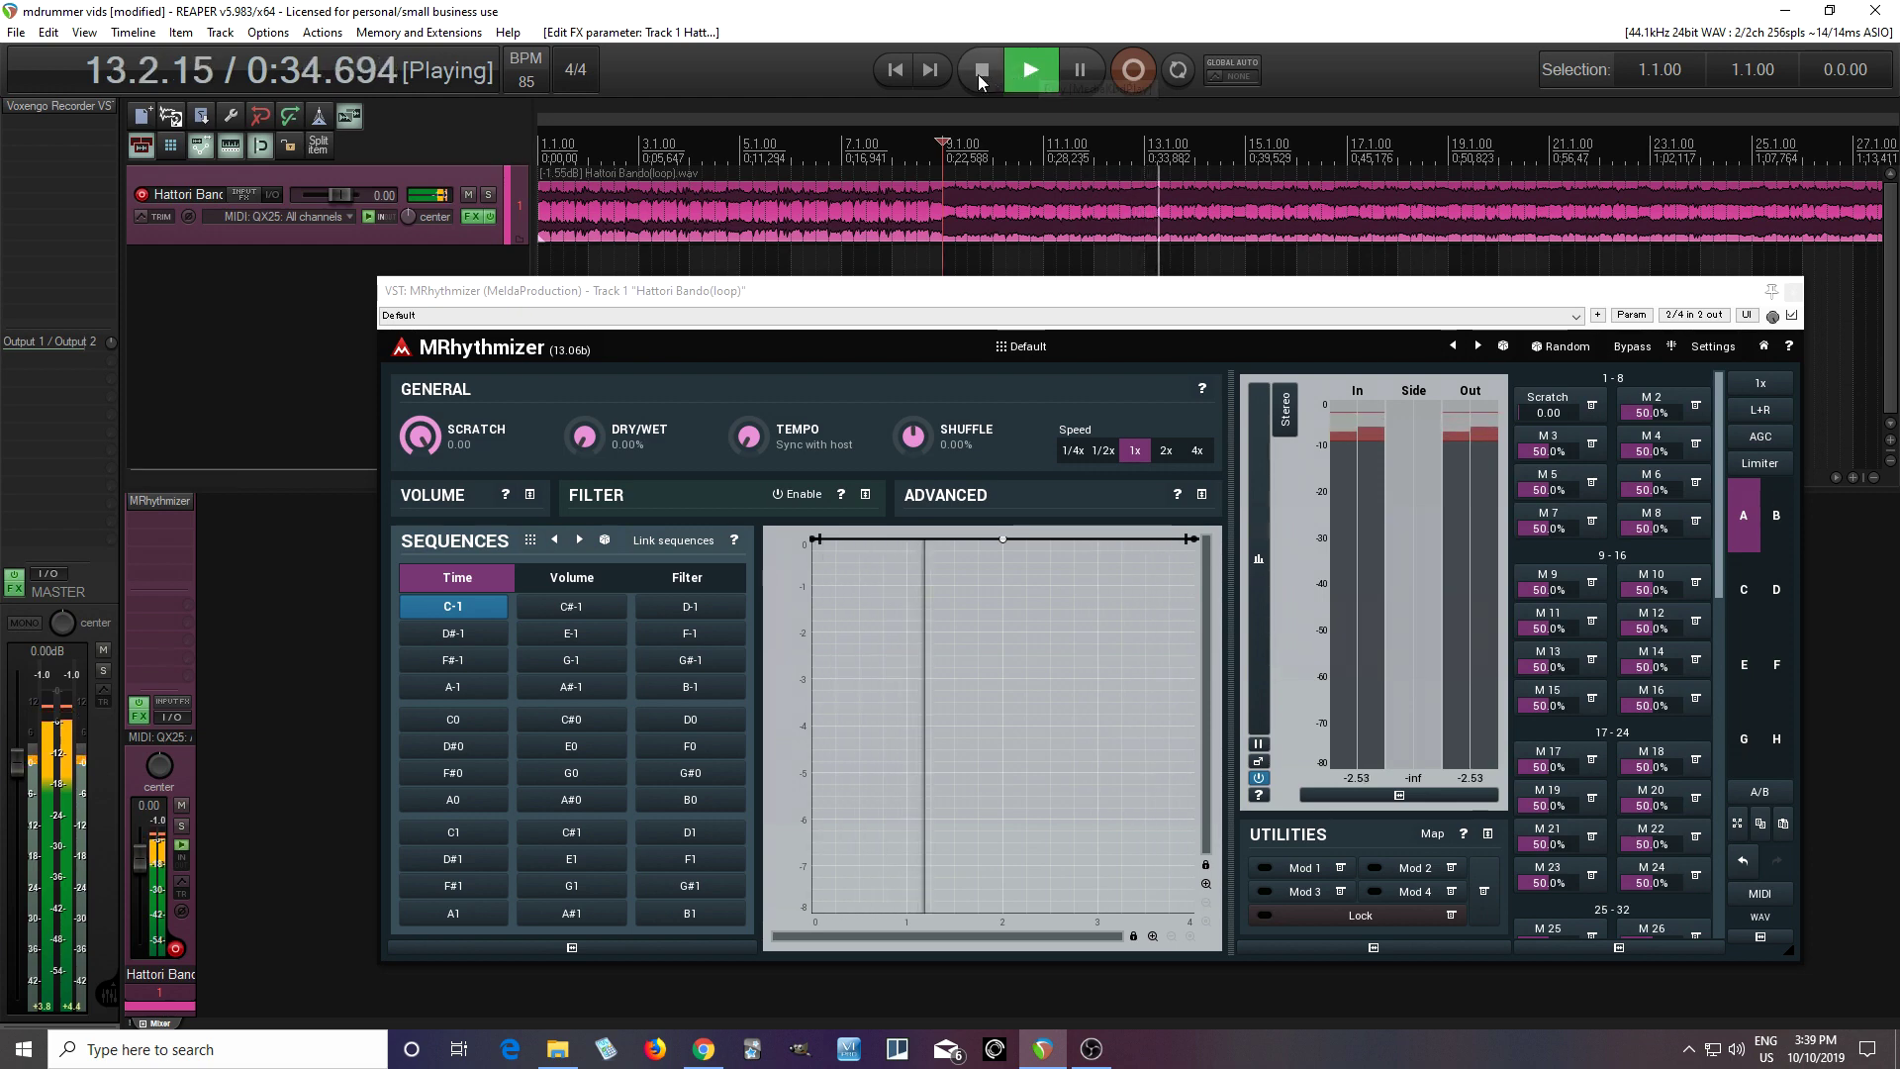
click(980, 71)
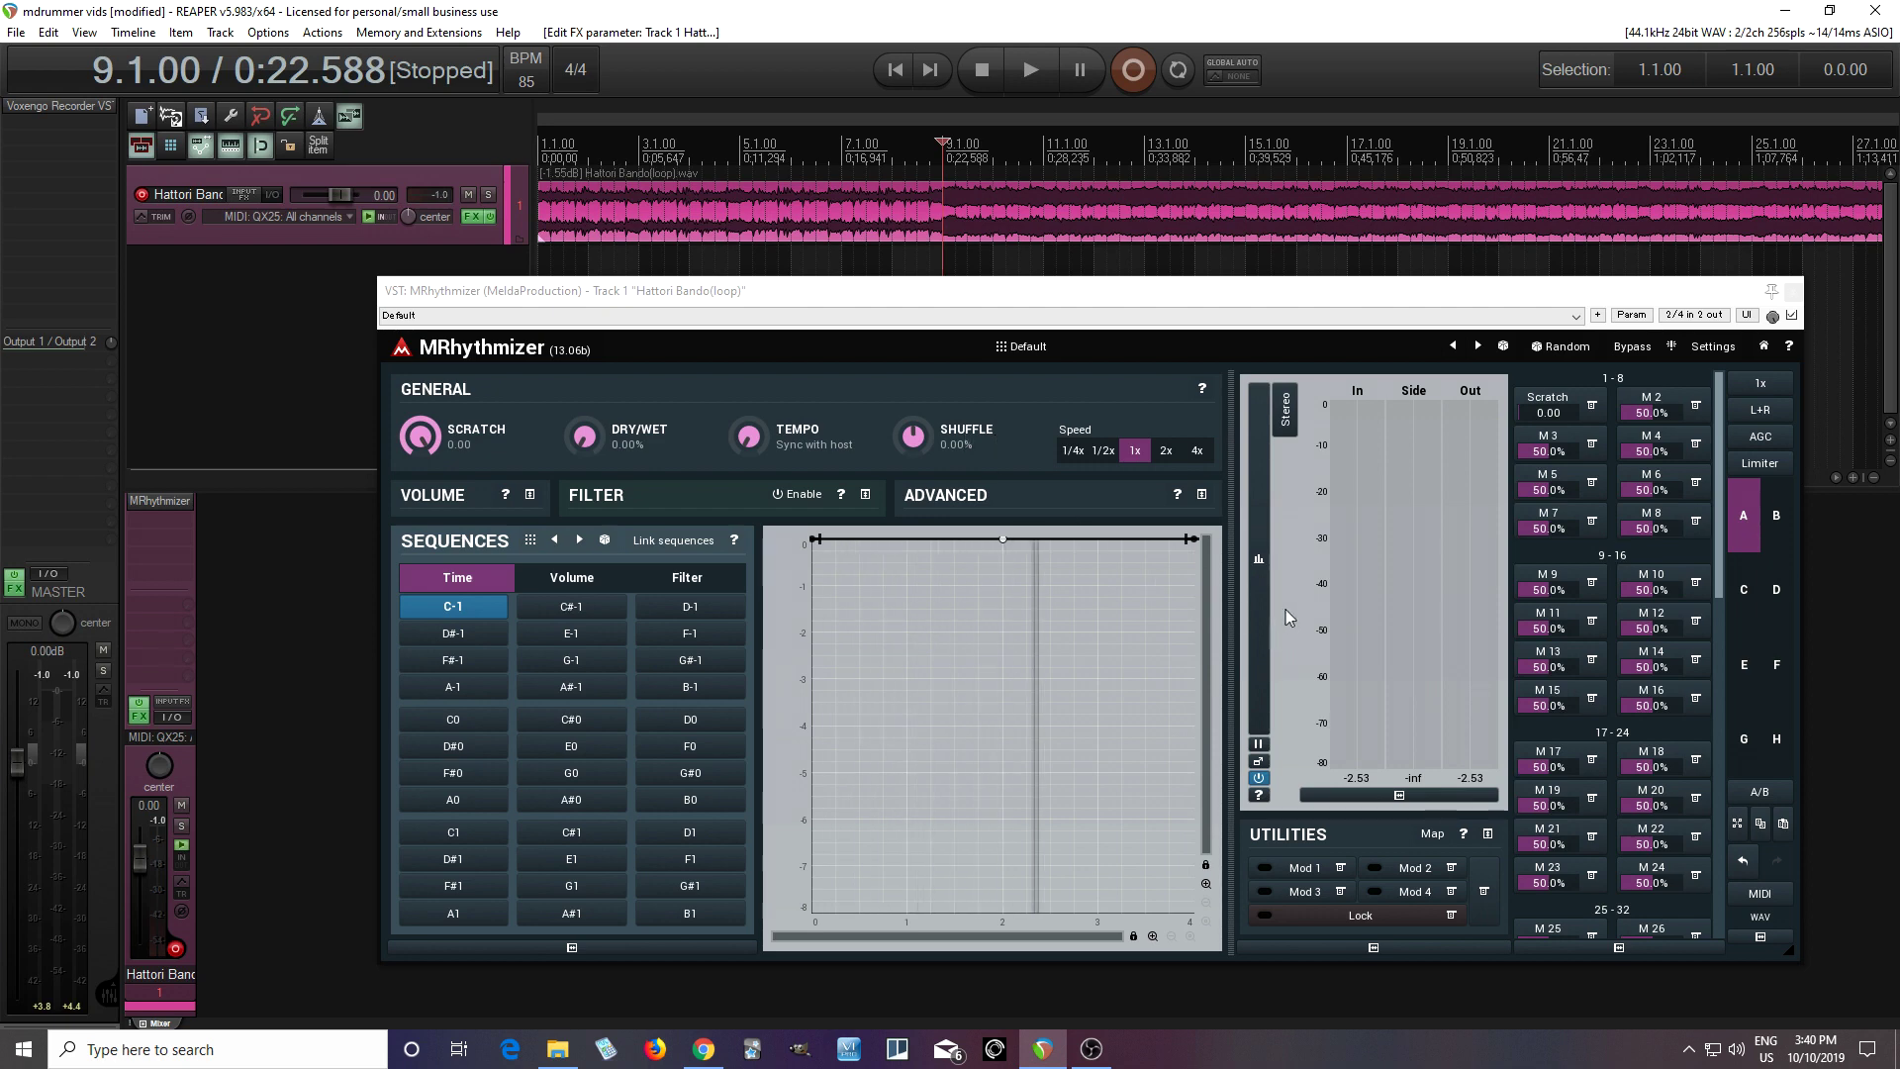
- Check the Scratch multiparameter editor, then set Mod 1 to learn mode to link it to Scratch
click(1553, 404)
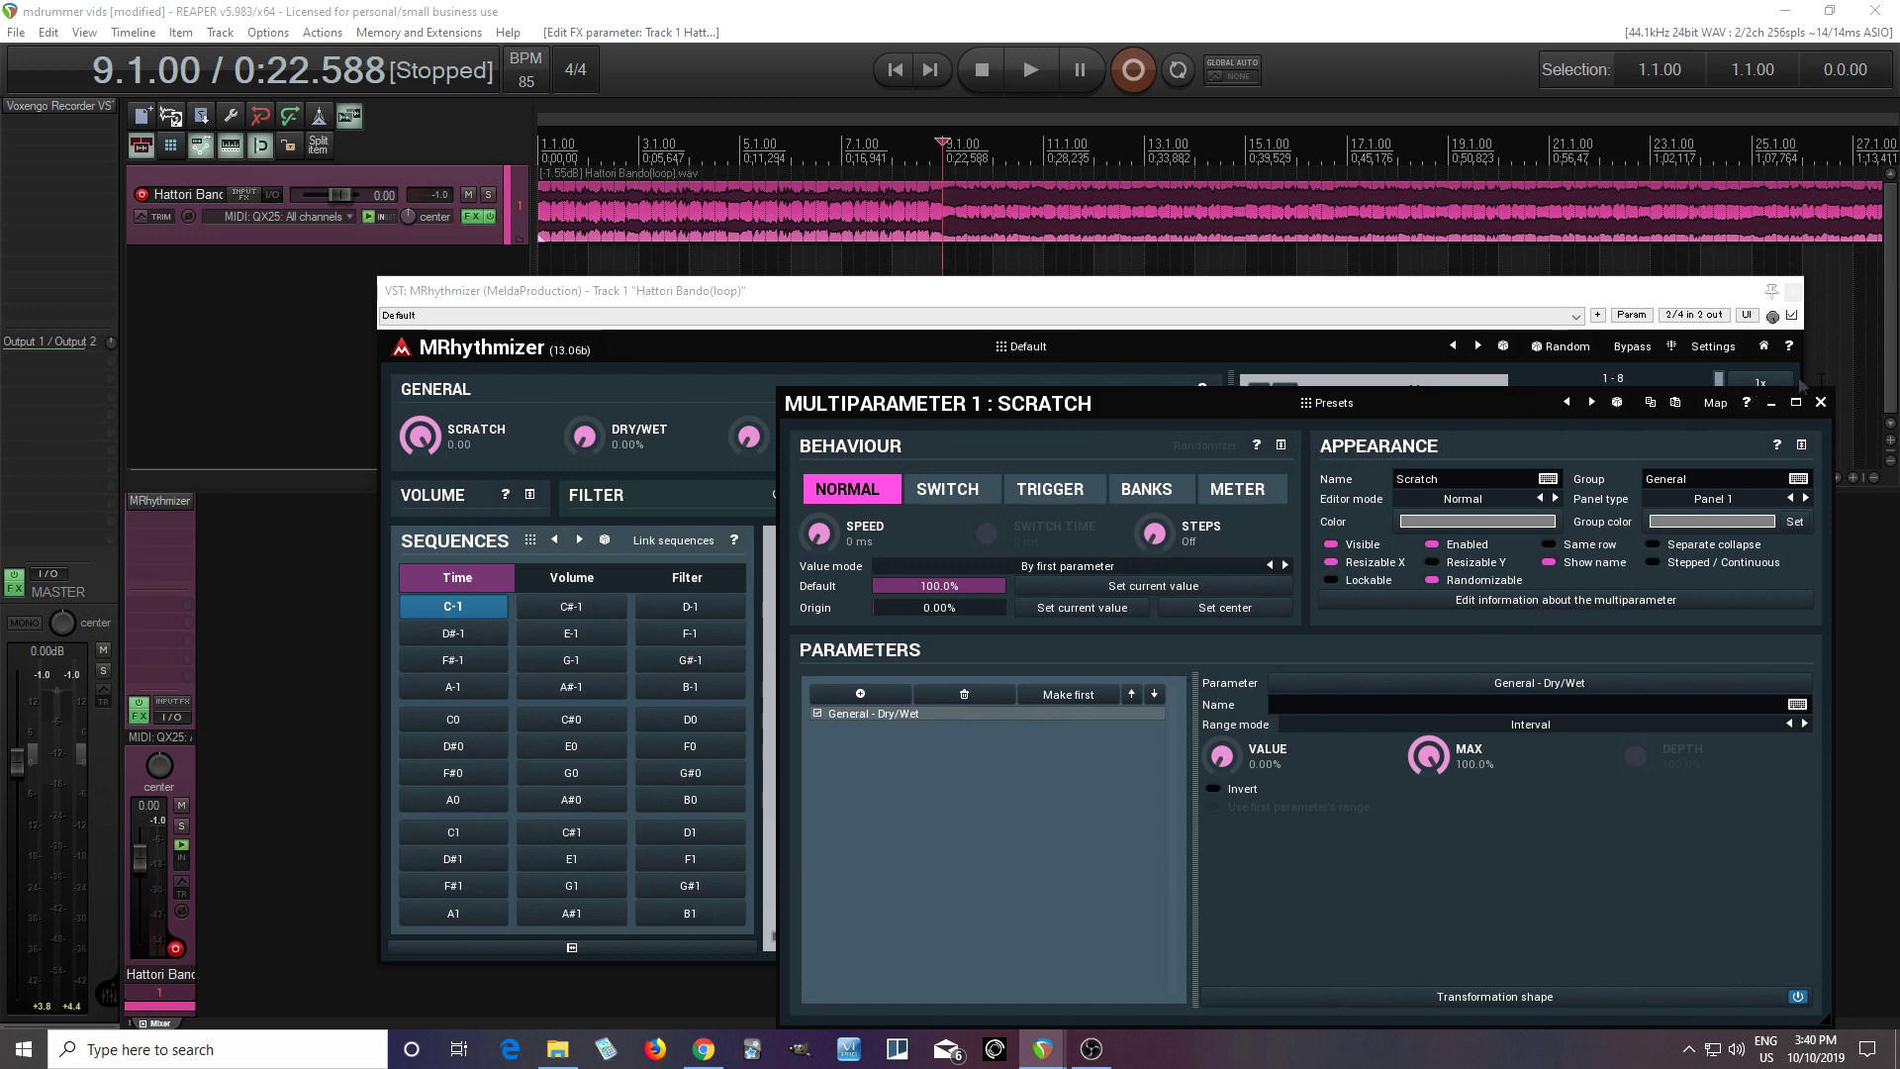
click(1820, 403)
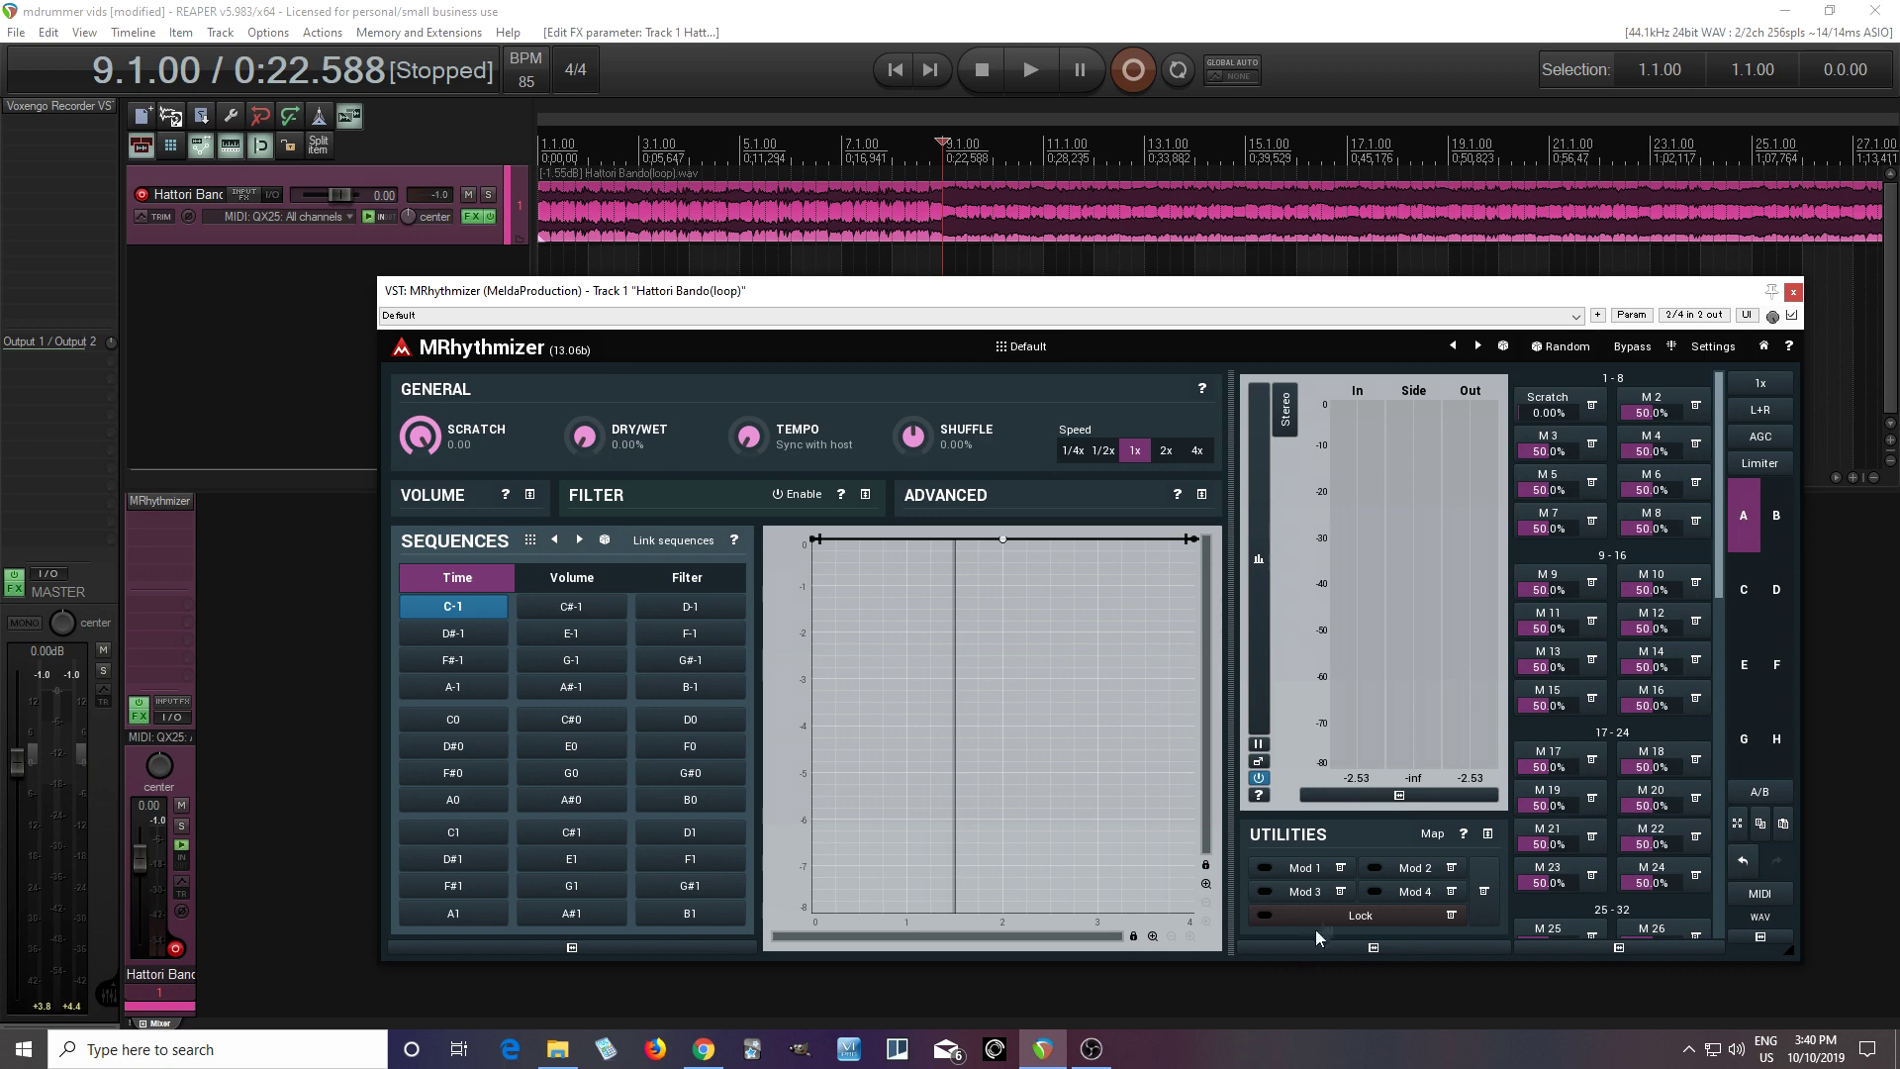
right_click(1316, 868)
click(1405, 856)
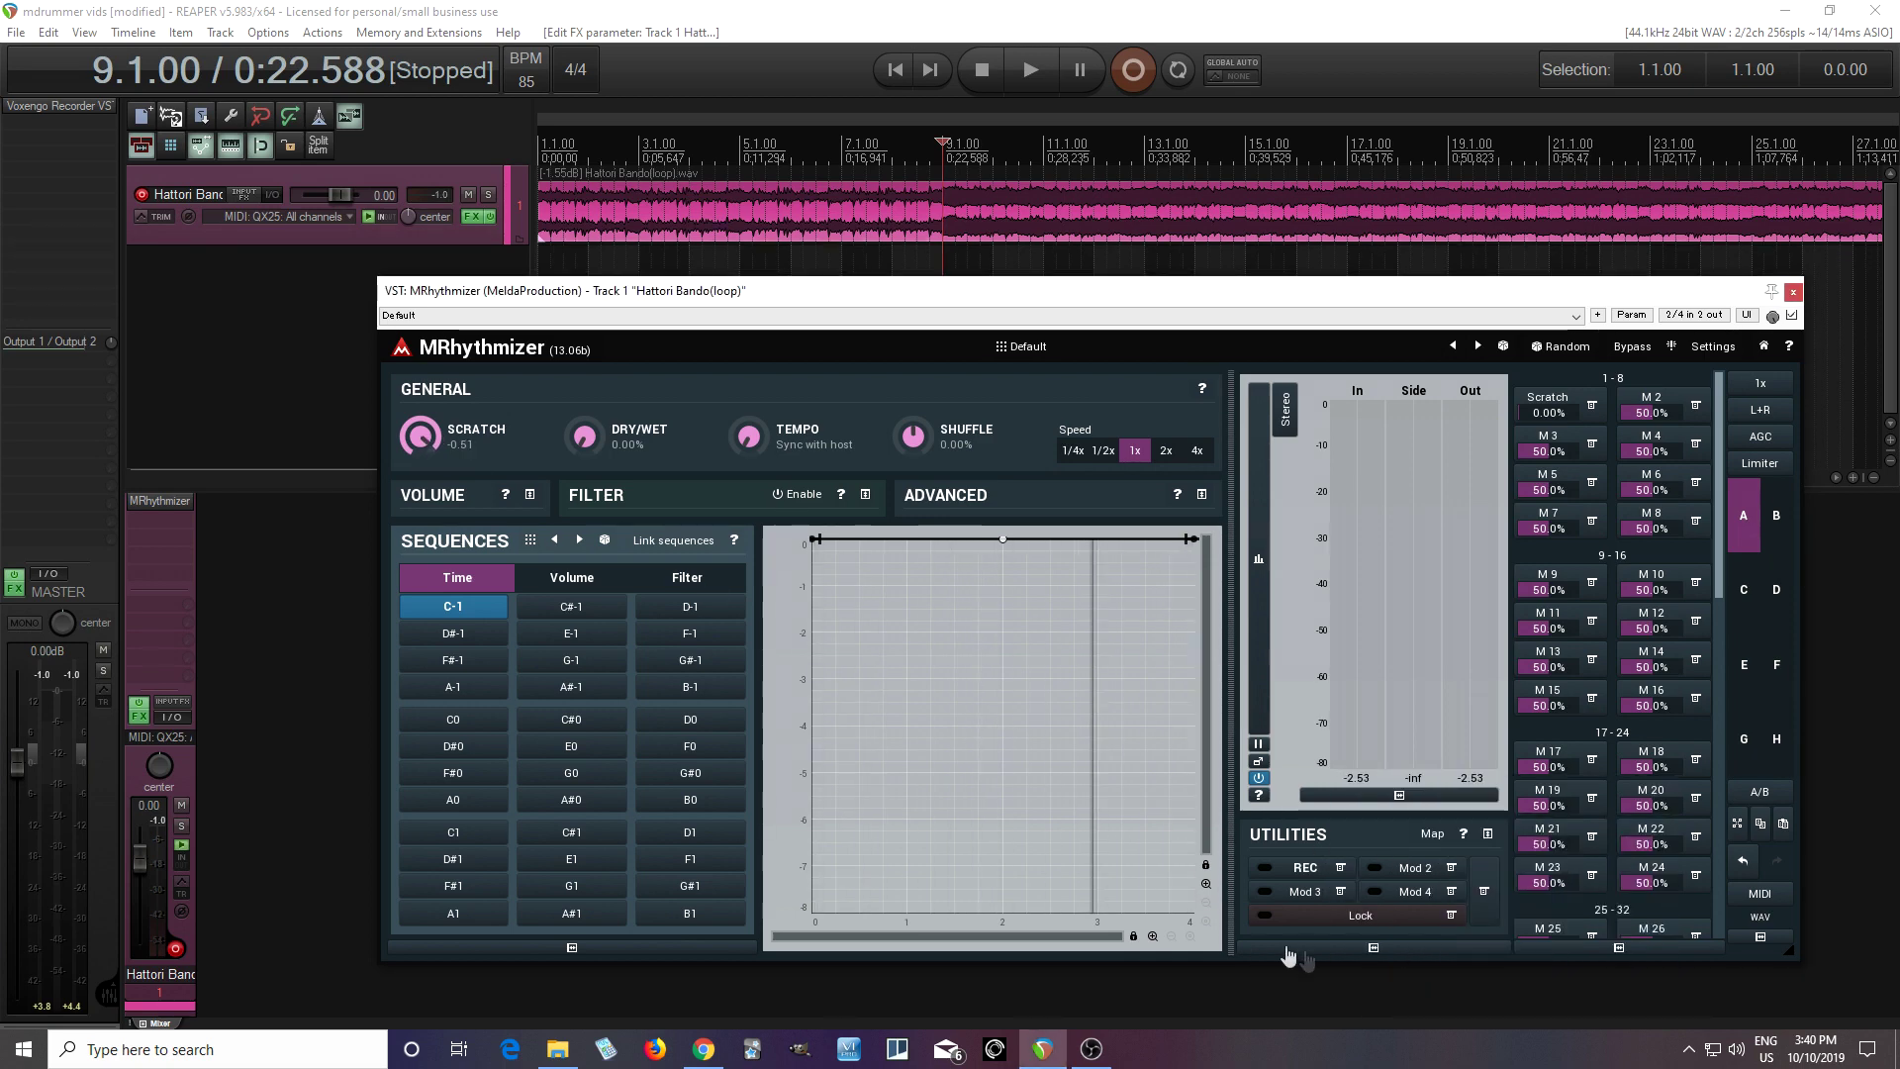
- Enable Mod 1 as a free-running sine with Sync off and Step at 0%
click(1266, 868)
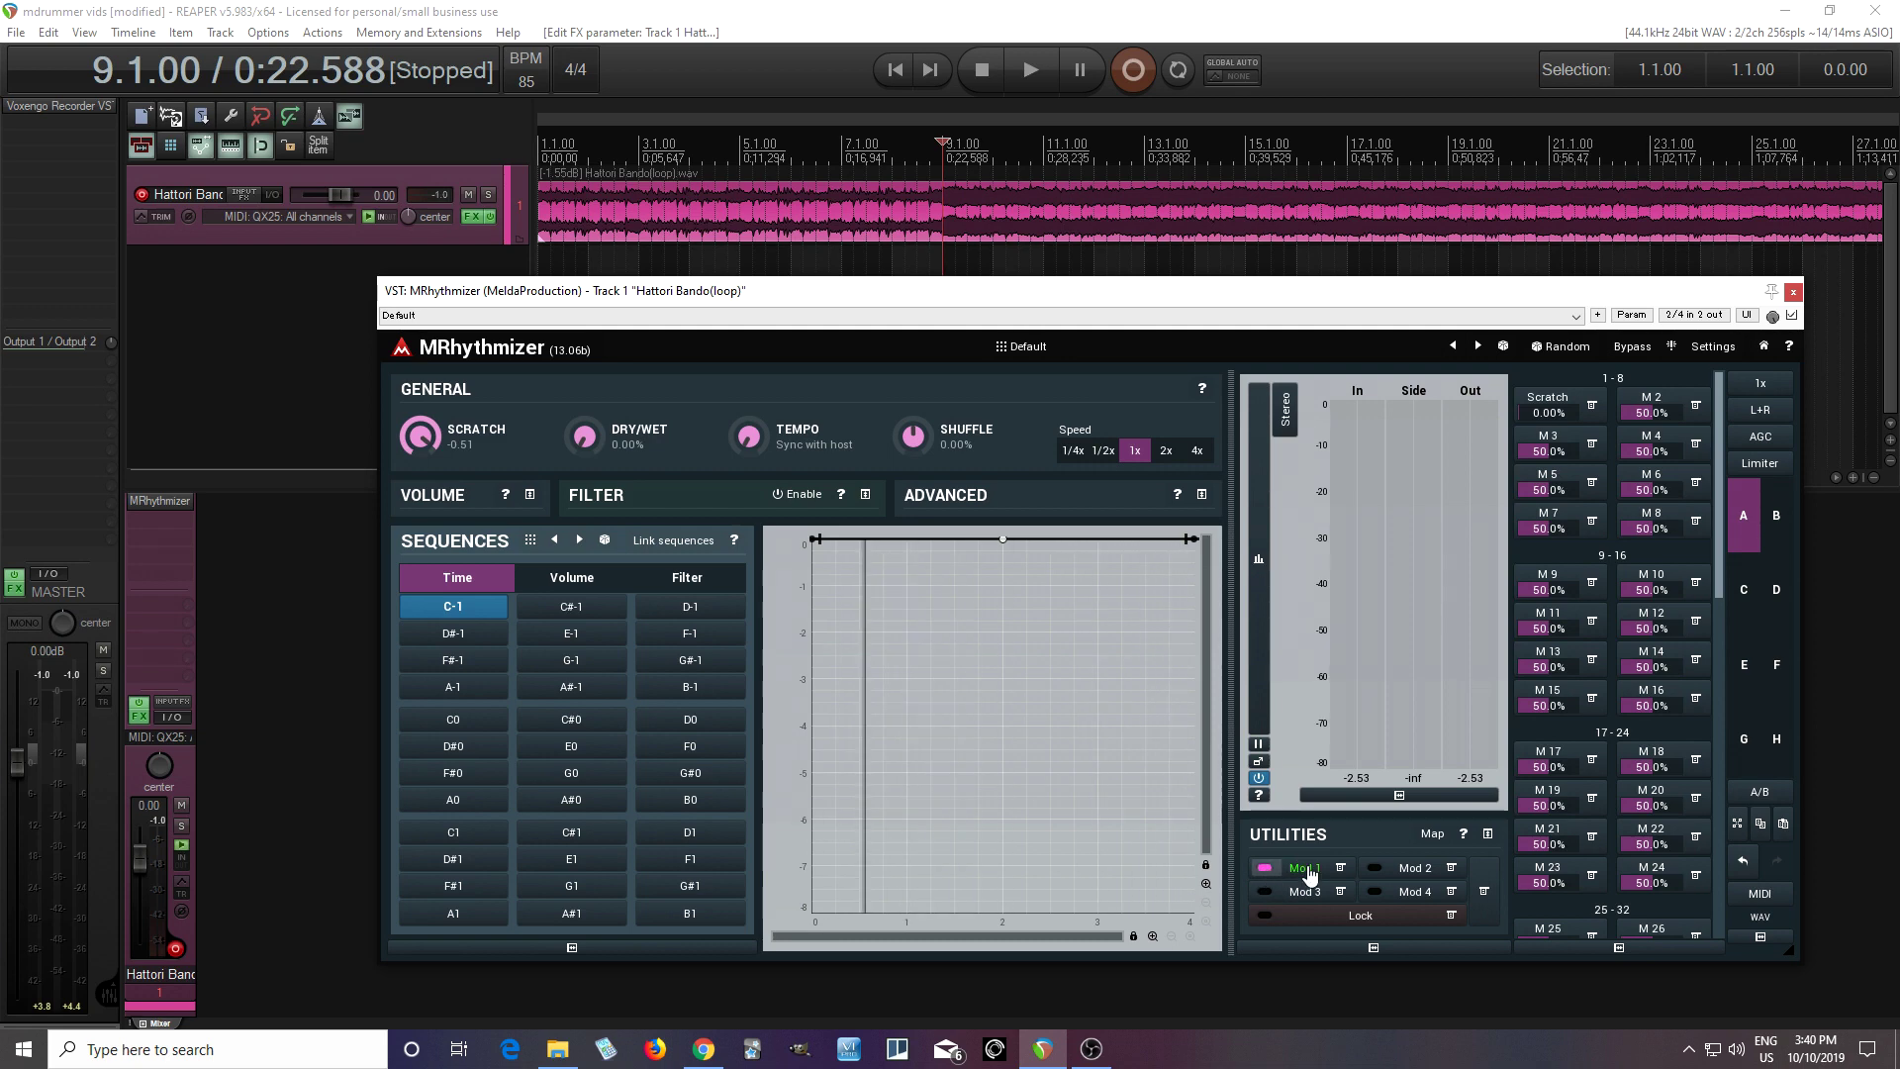
click(1306, 867)
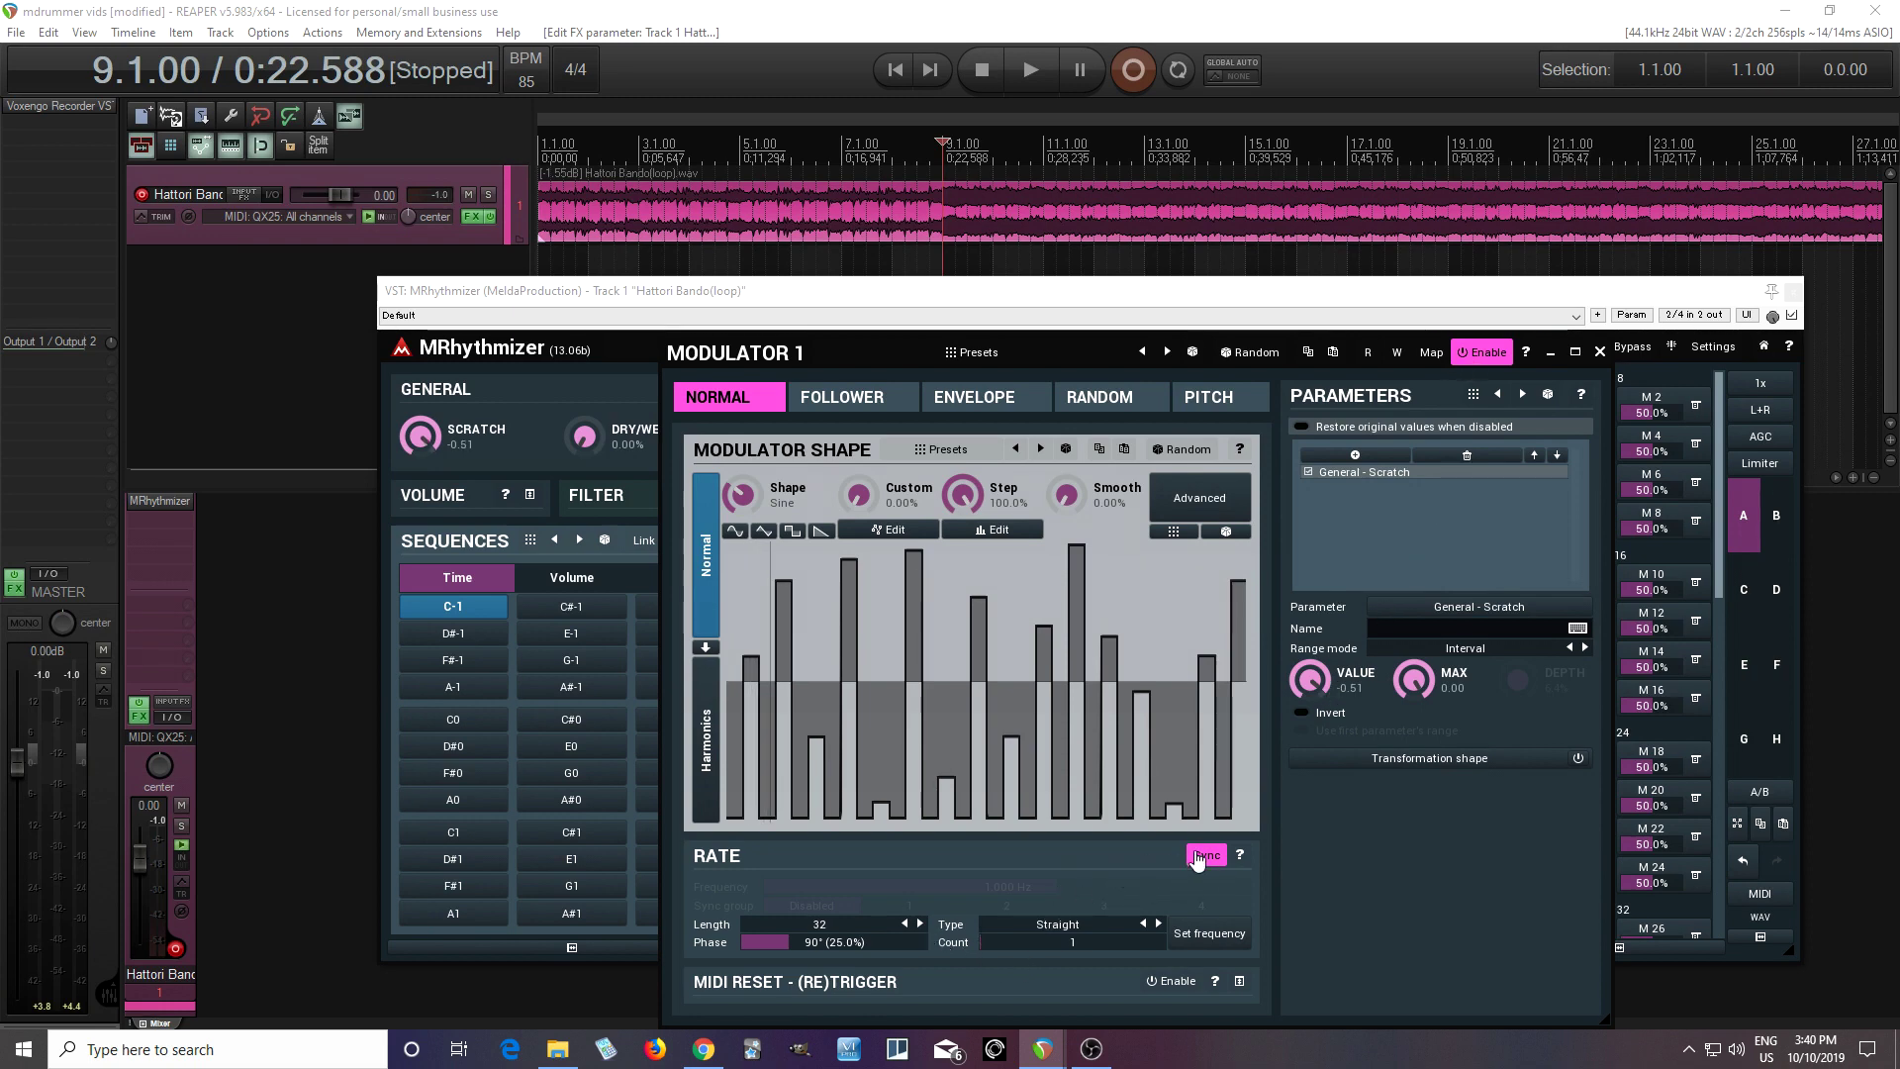
click(1197, 857)
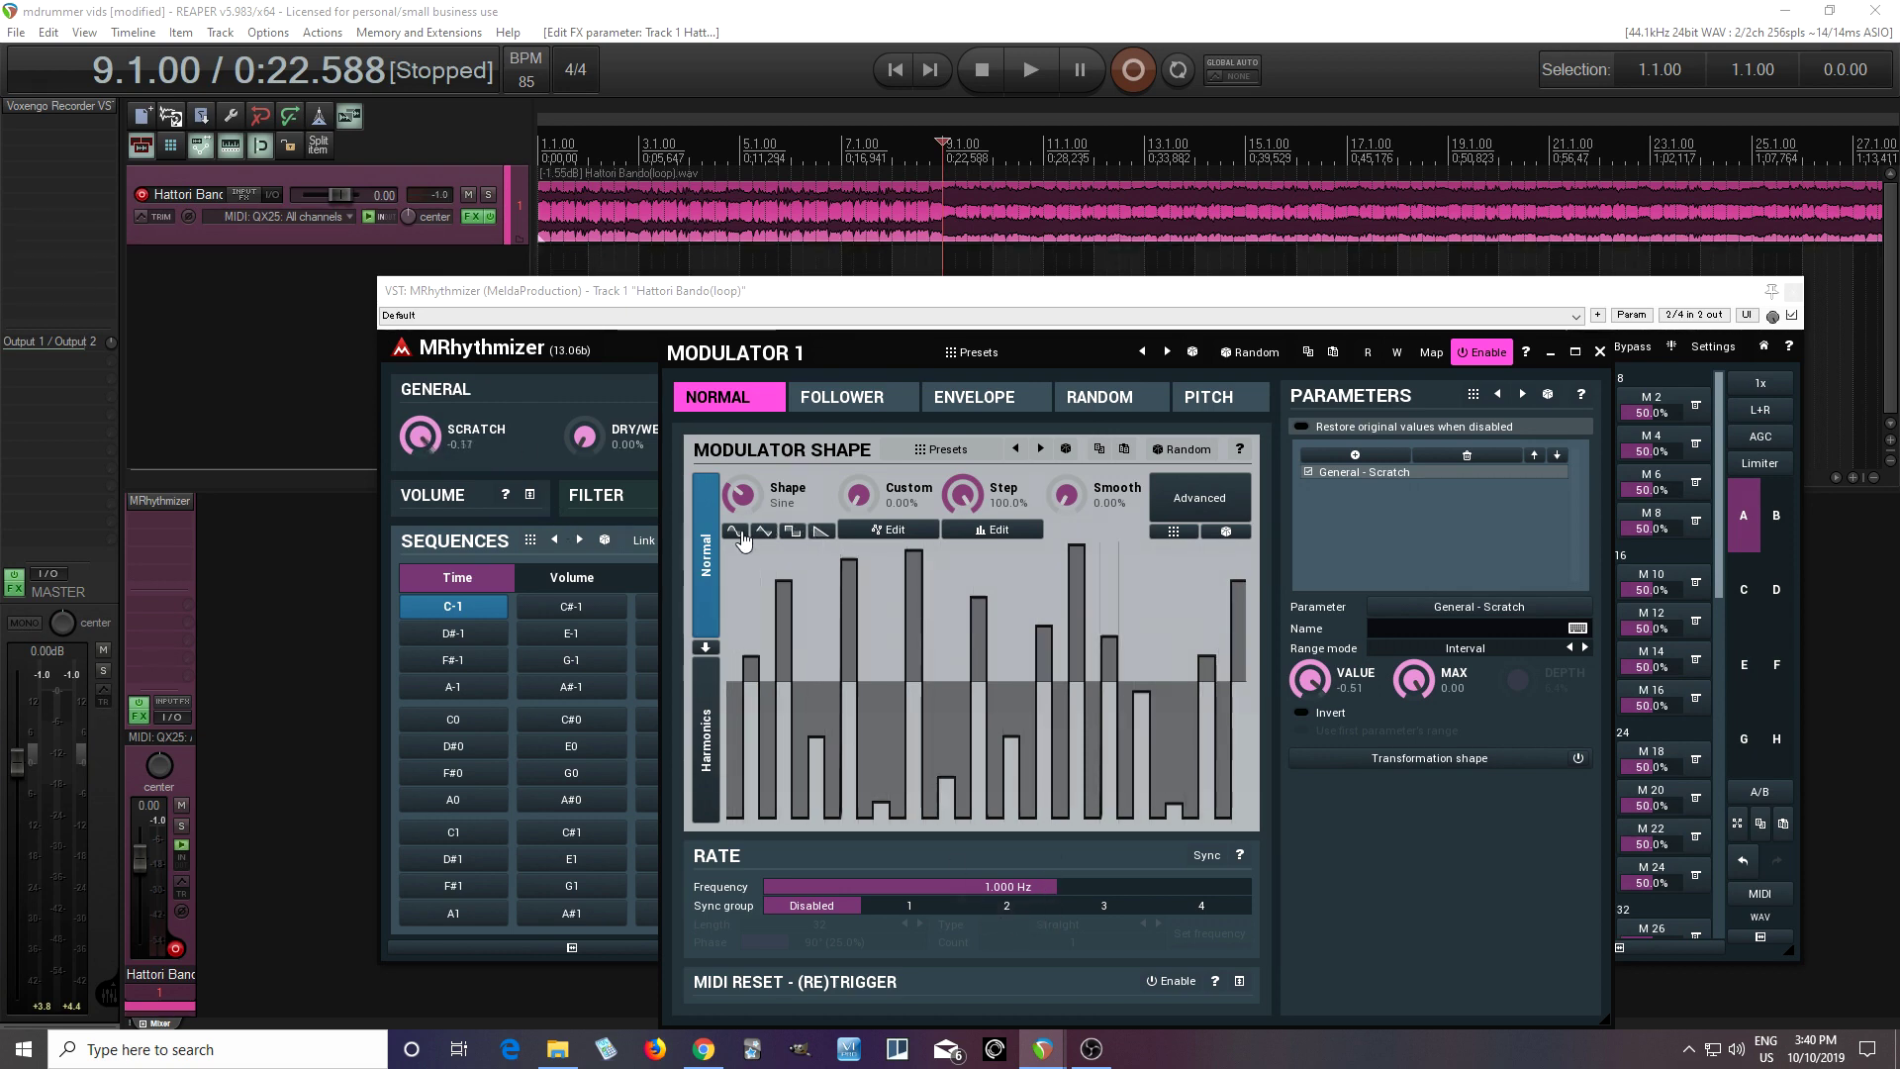
double_click(964, 496)
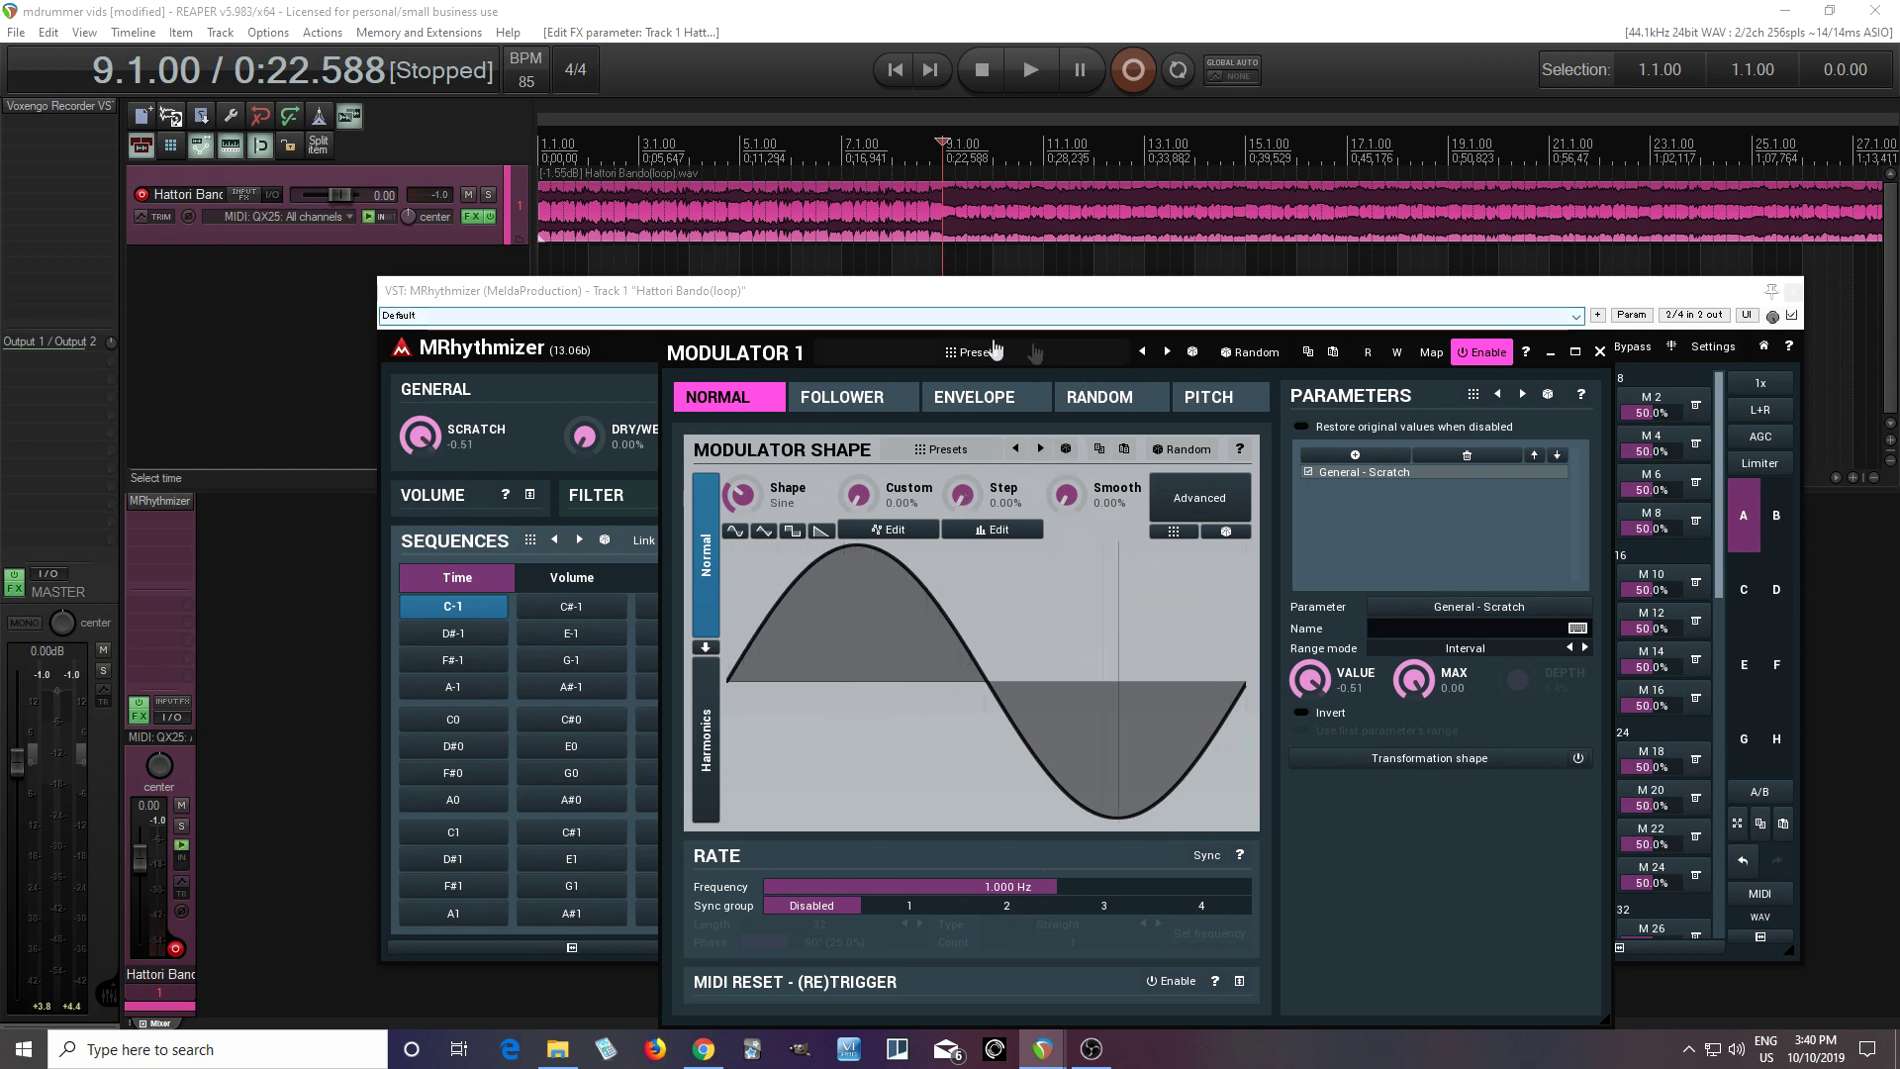
drag(1116, 352, 1116, 569)
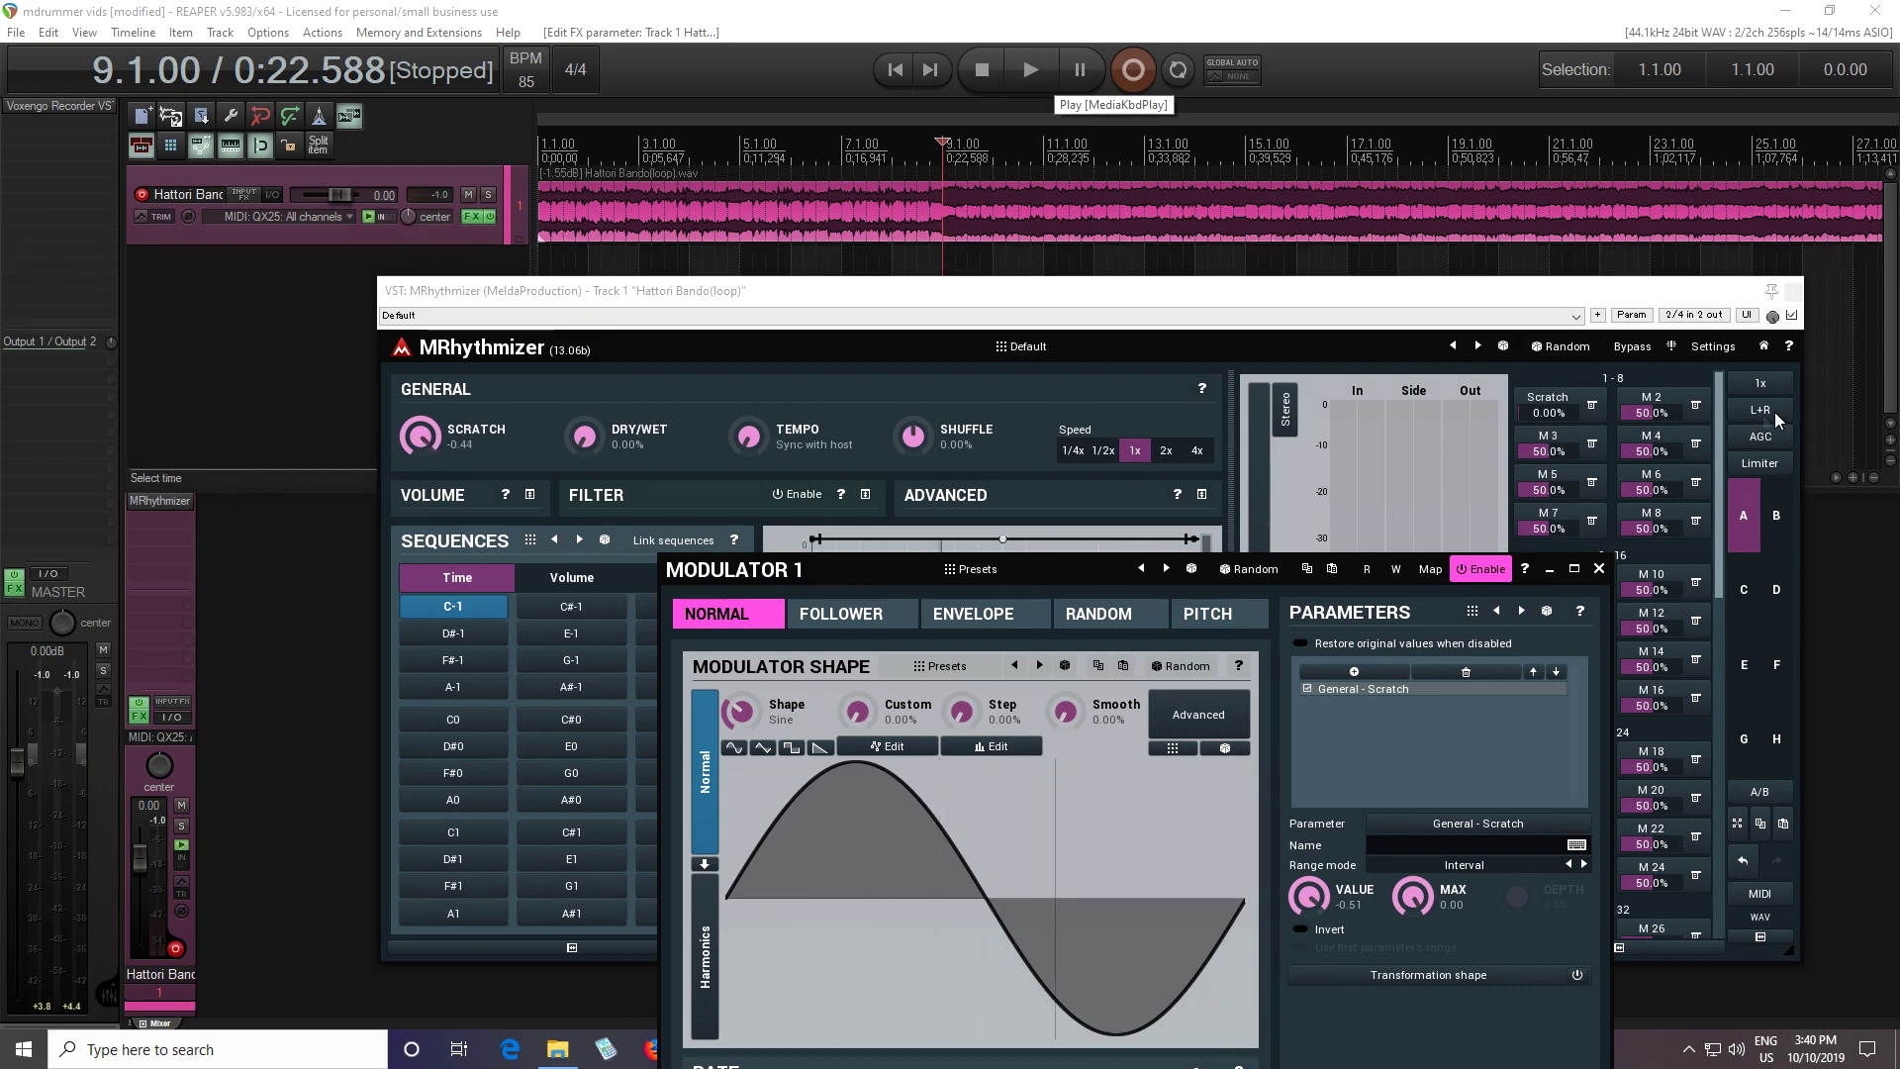
- Play the project to hear the sine modulating Scratch, with and without the modulator panel open
click(1019, 68)
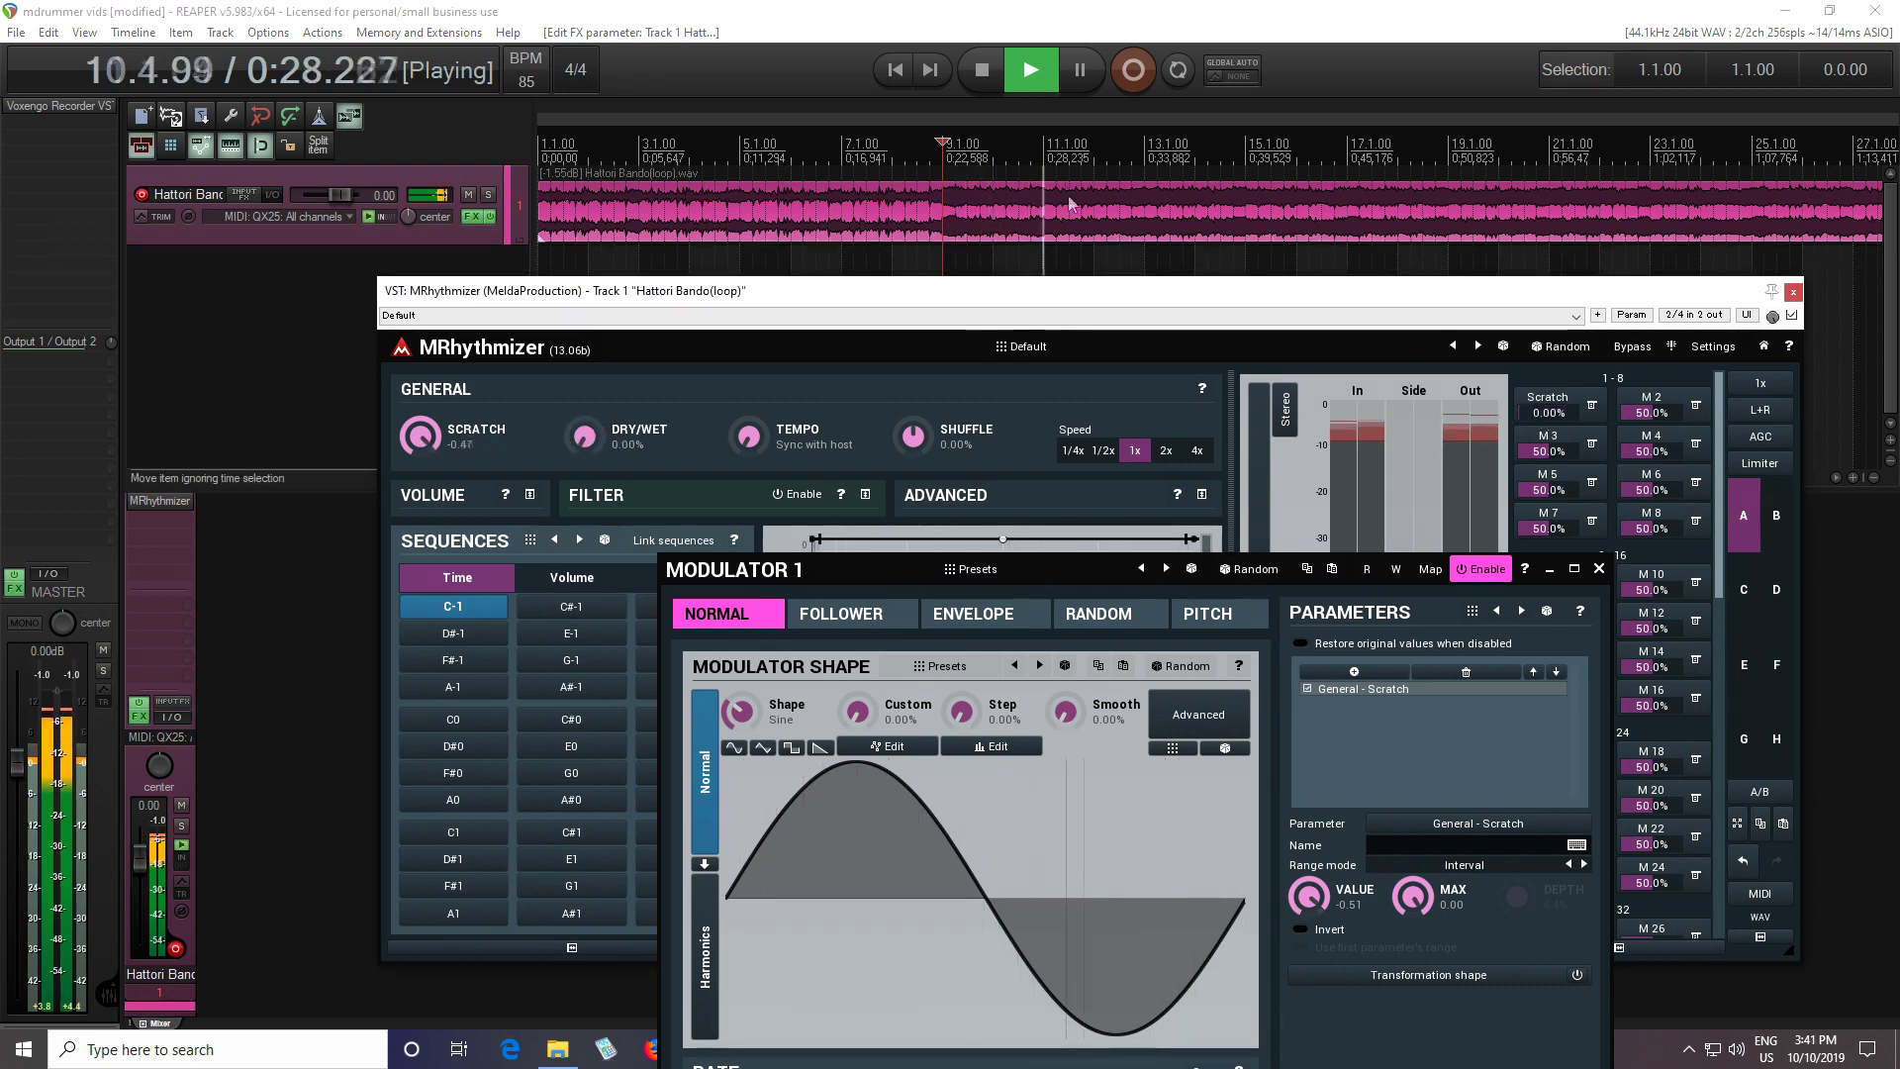
key(space)
drag(737, 576, 772, 343)
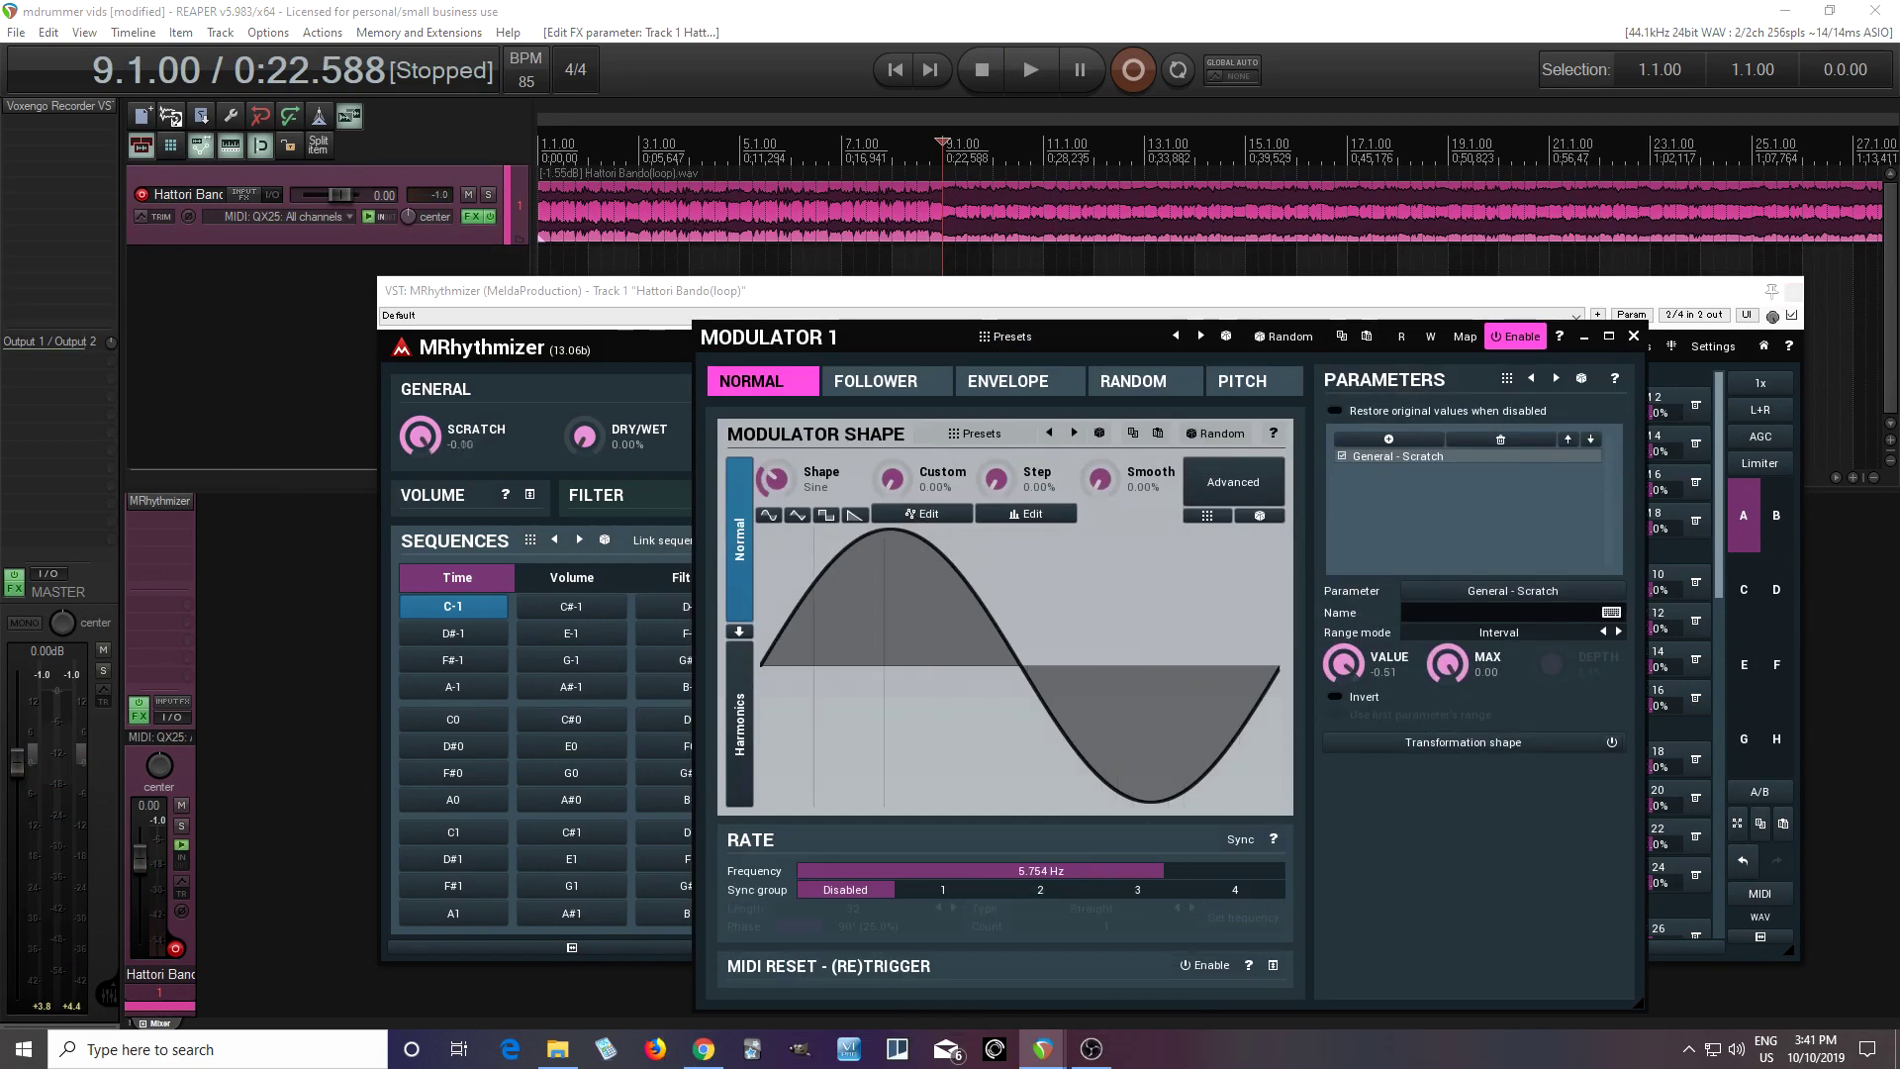
click(1634, 337)
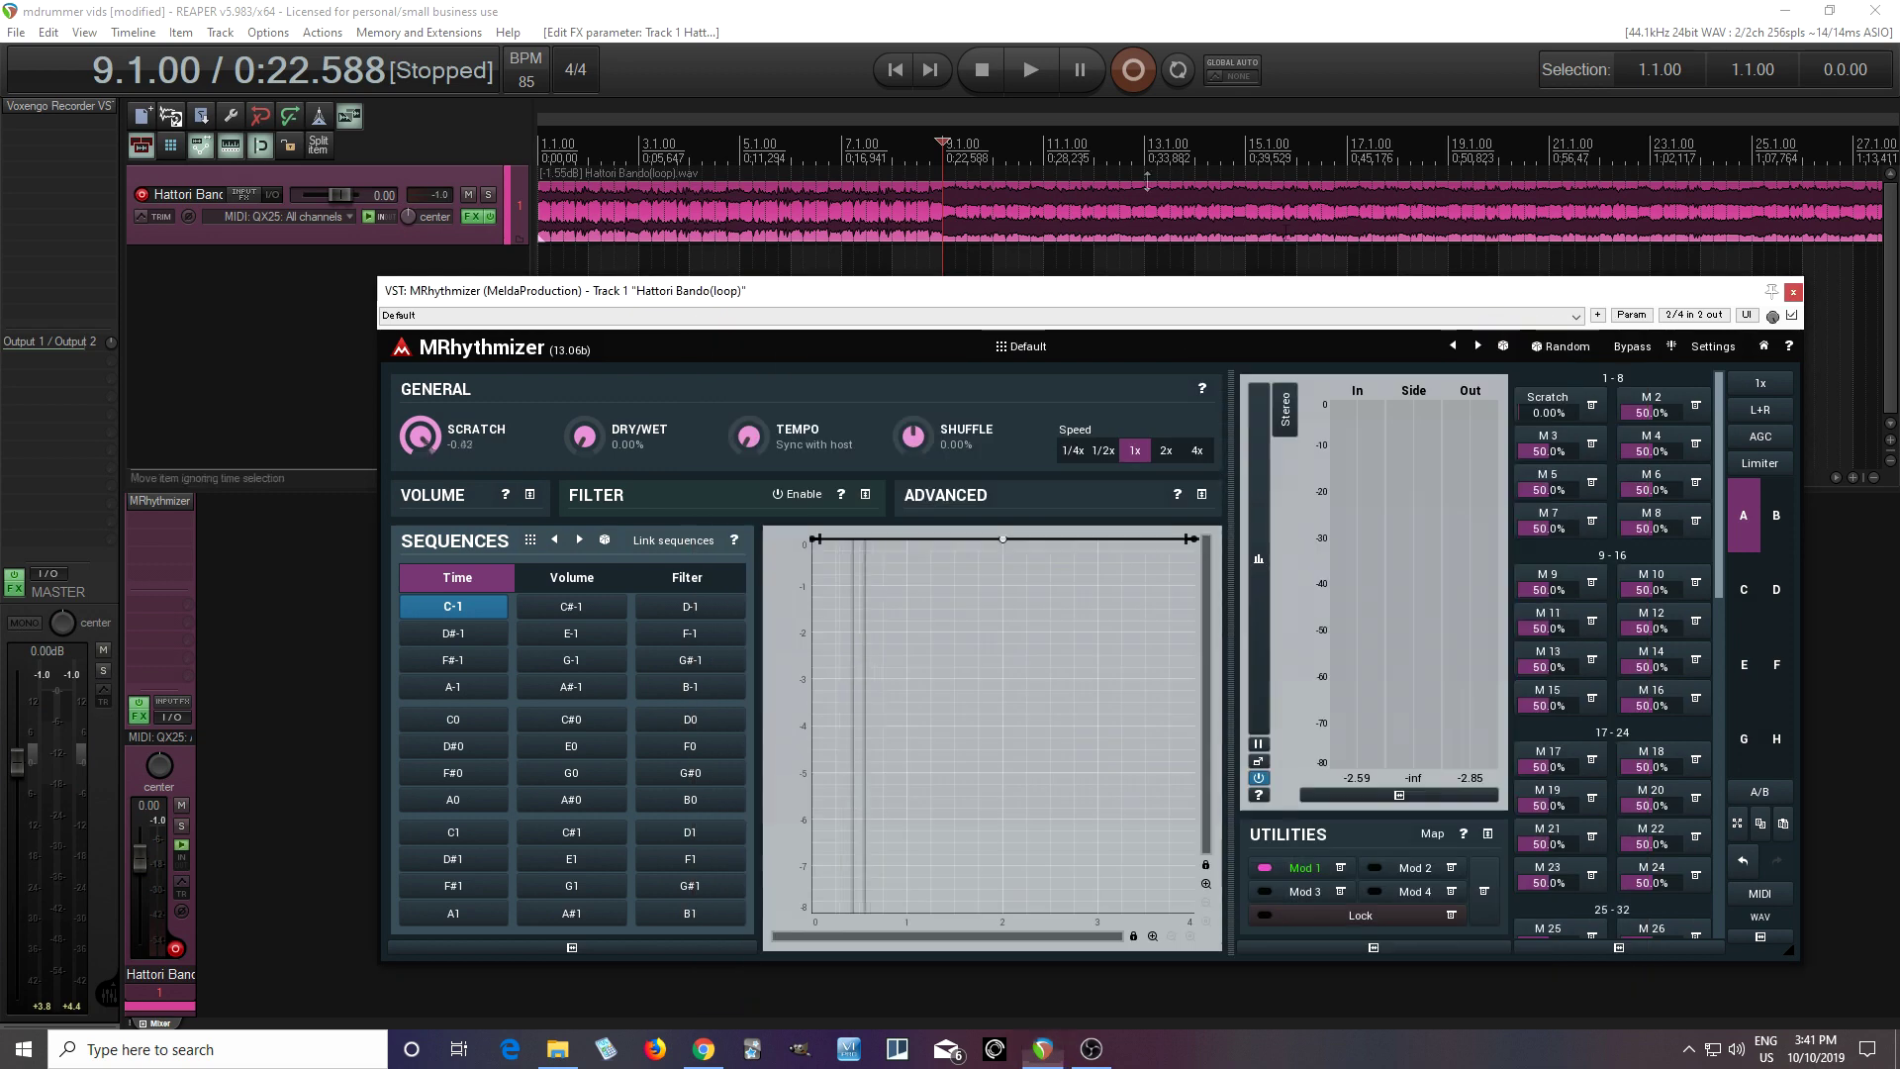
click(1029, 70)
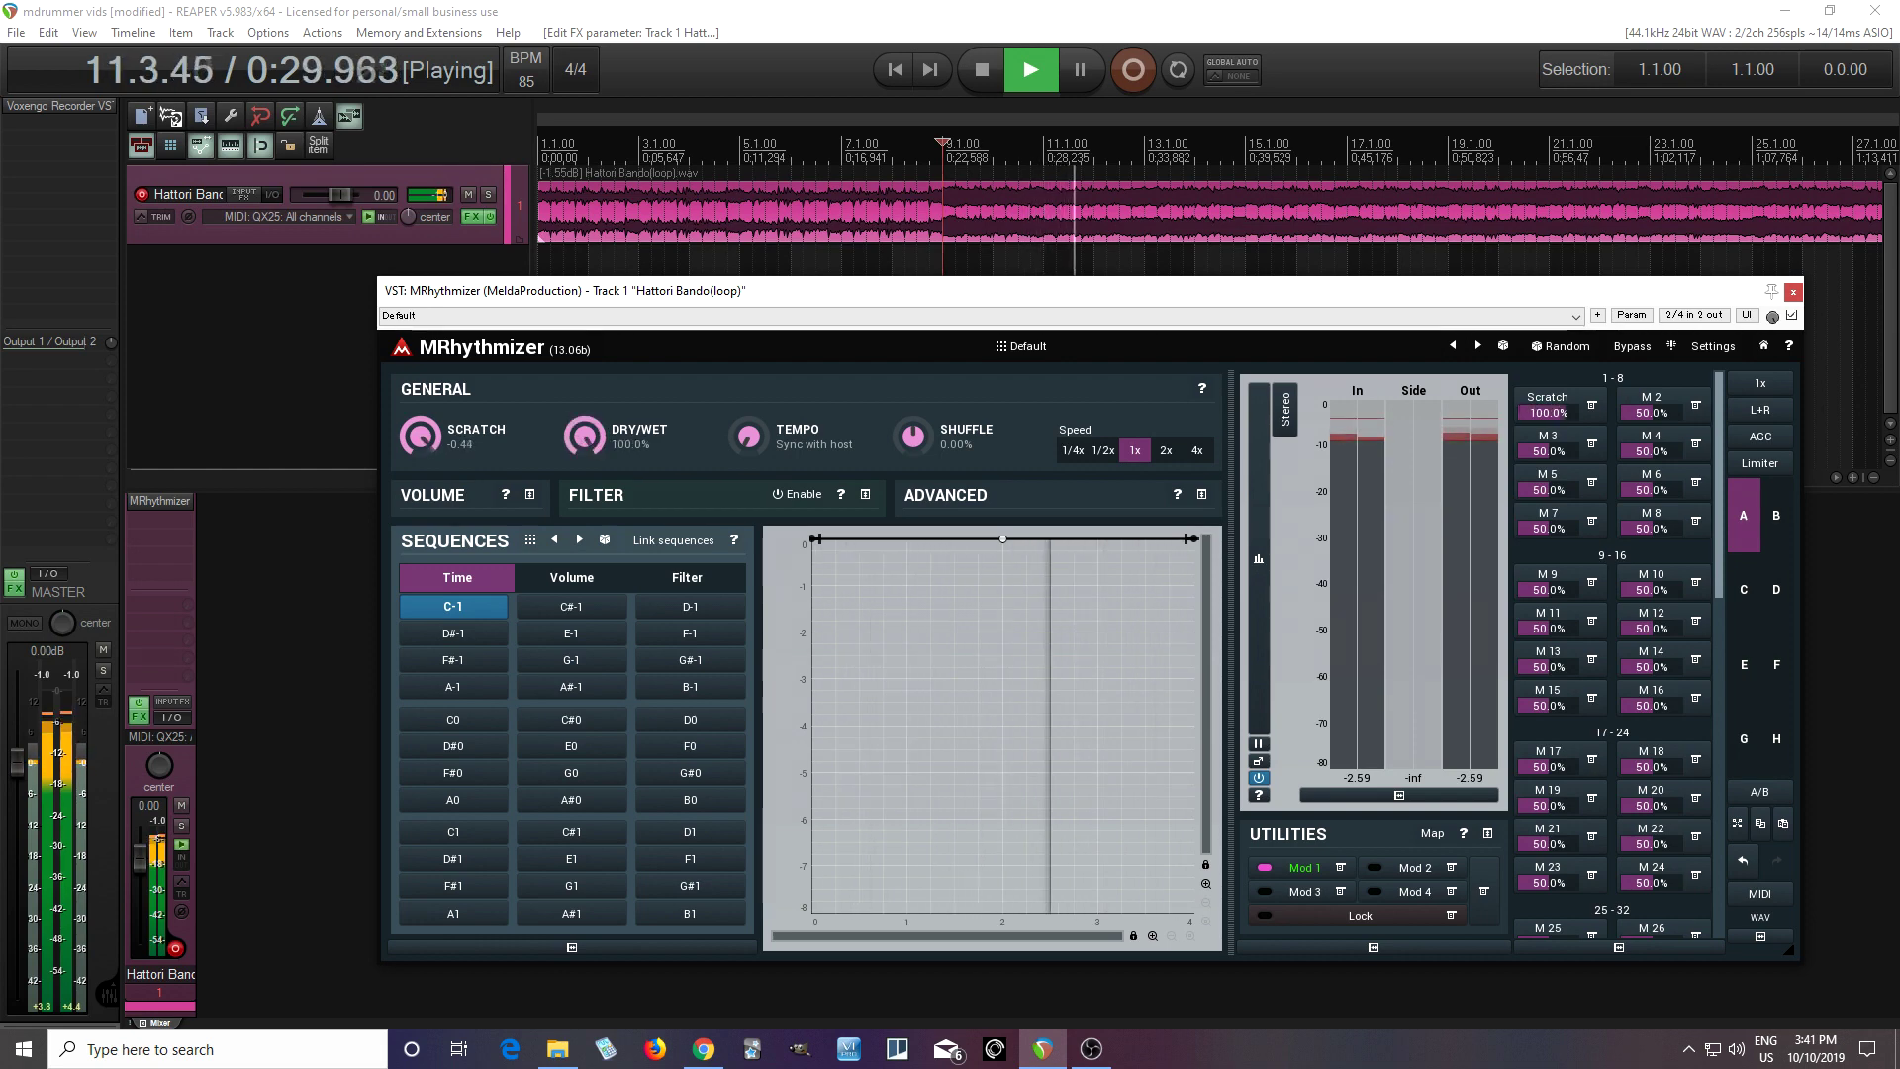
key(space)
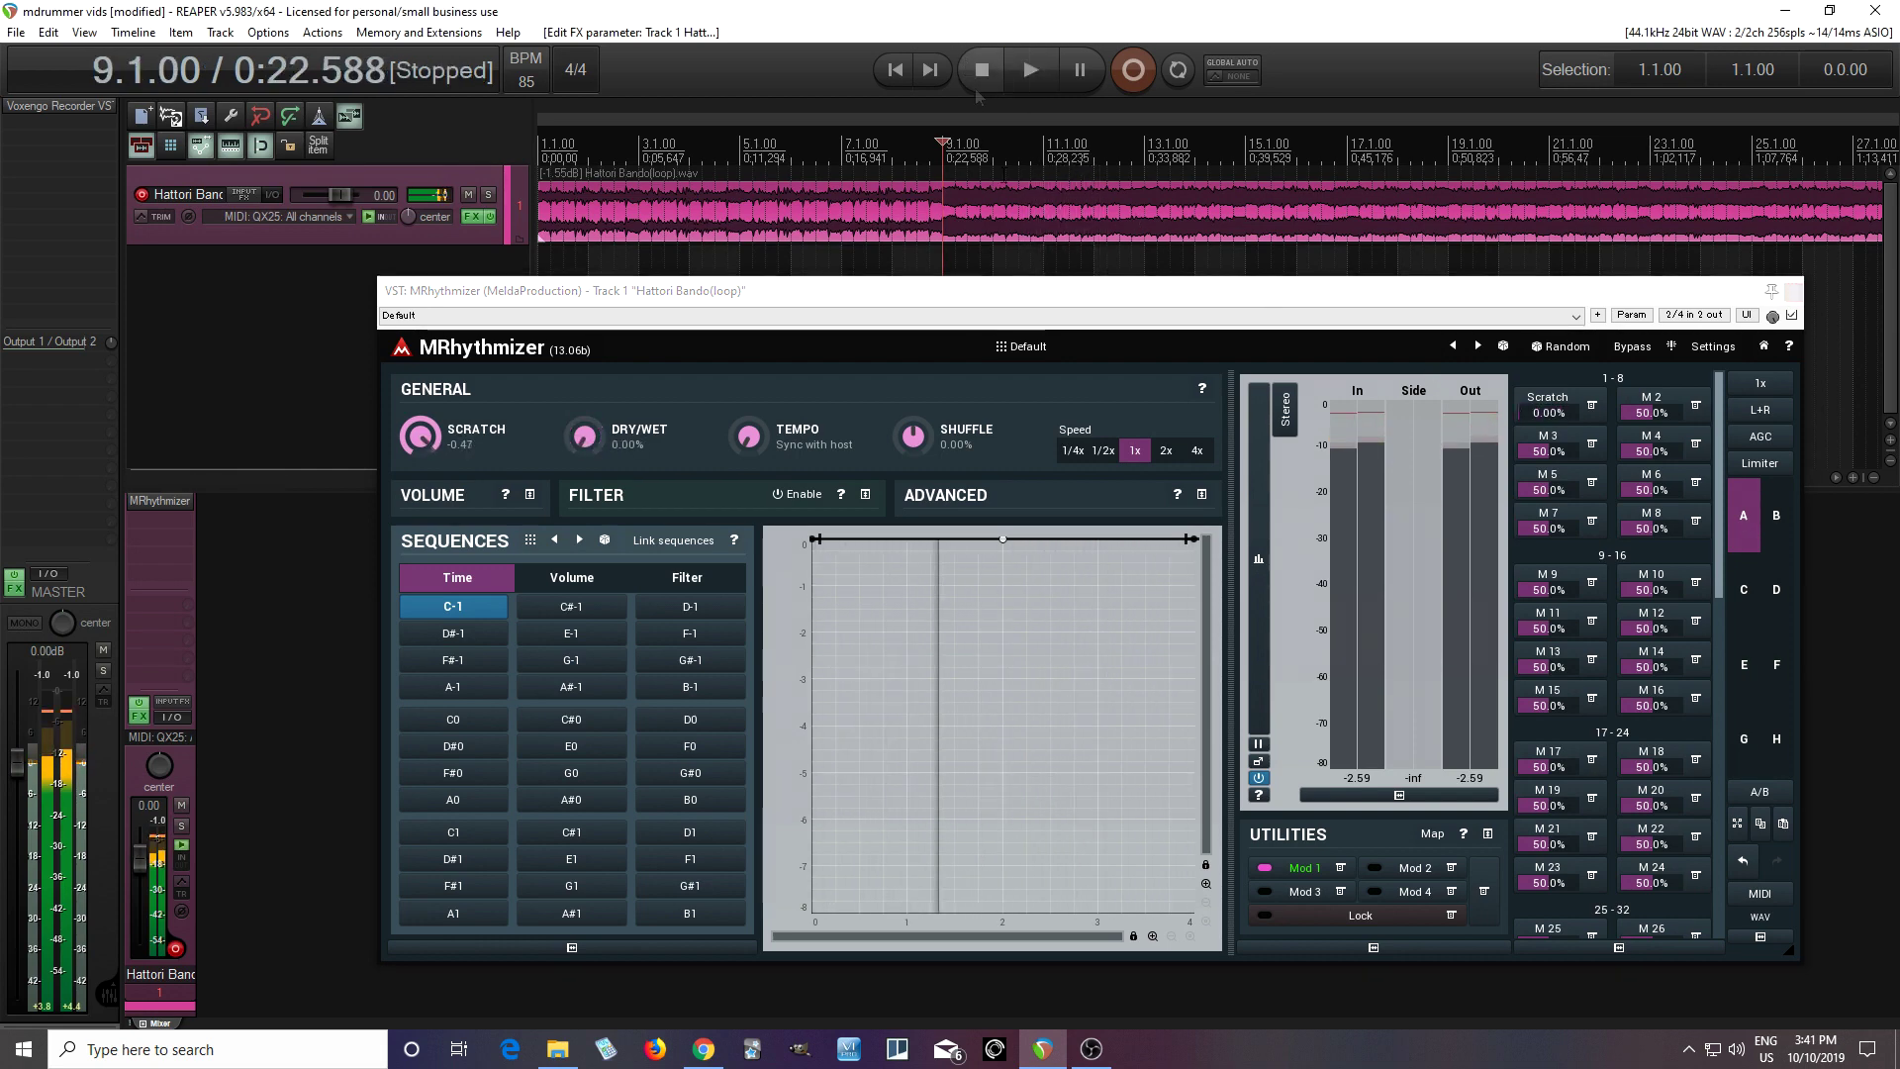
click(1298, 868)
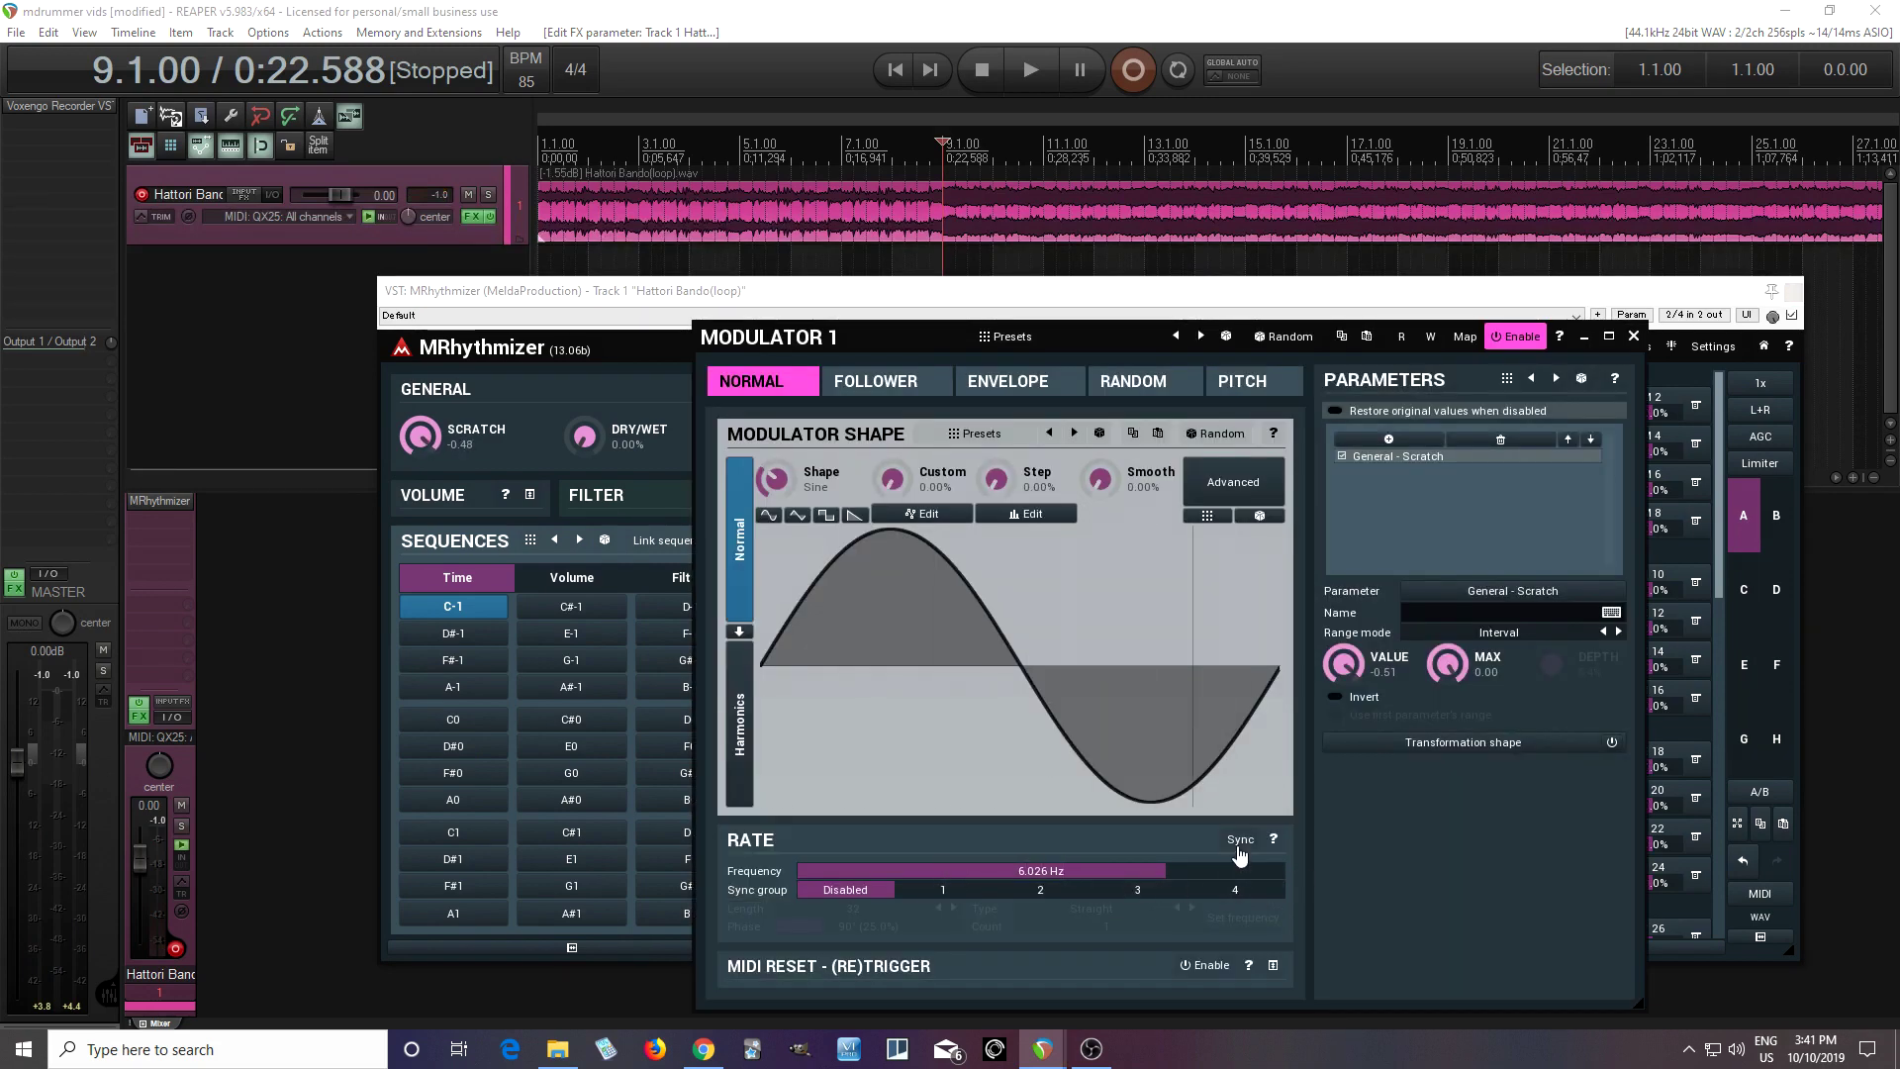
- Turn on Sync for Modulator 1, with Phase 0° and Length 1/16
click(1240, 840)
drag(883, 936, 851, 940)
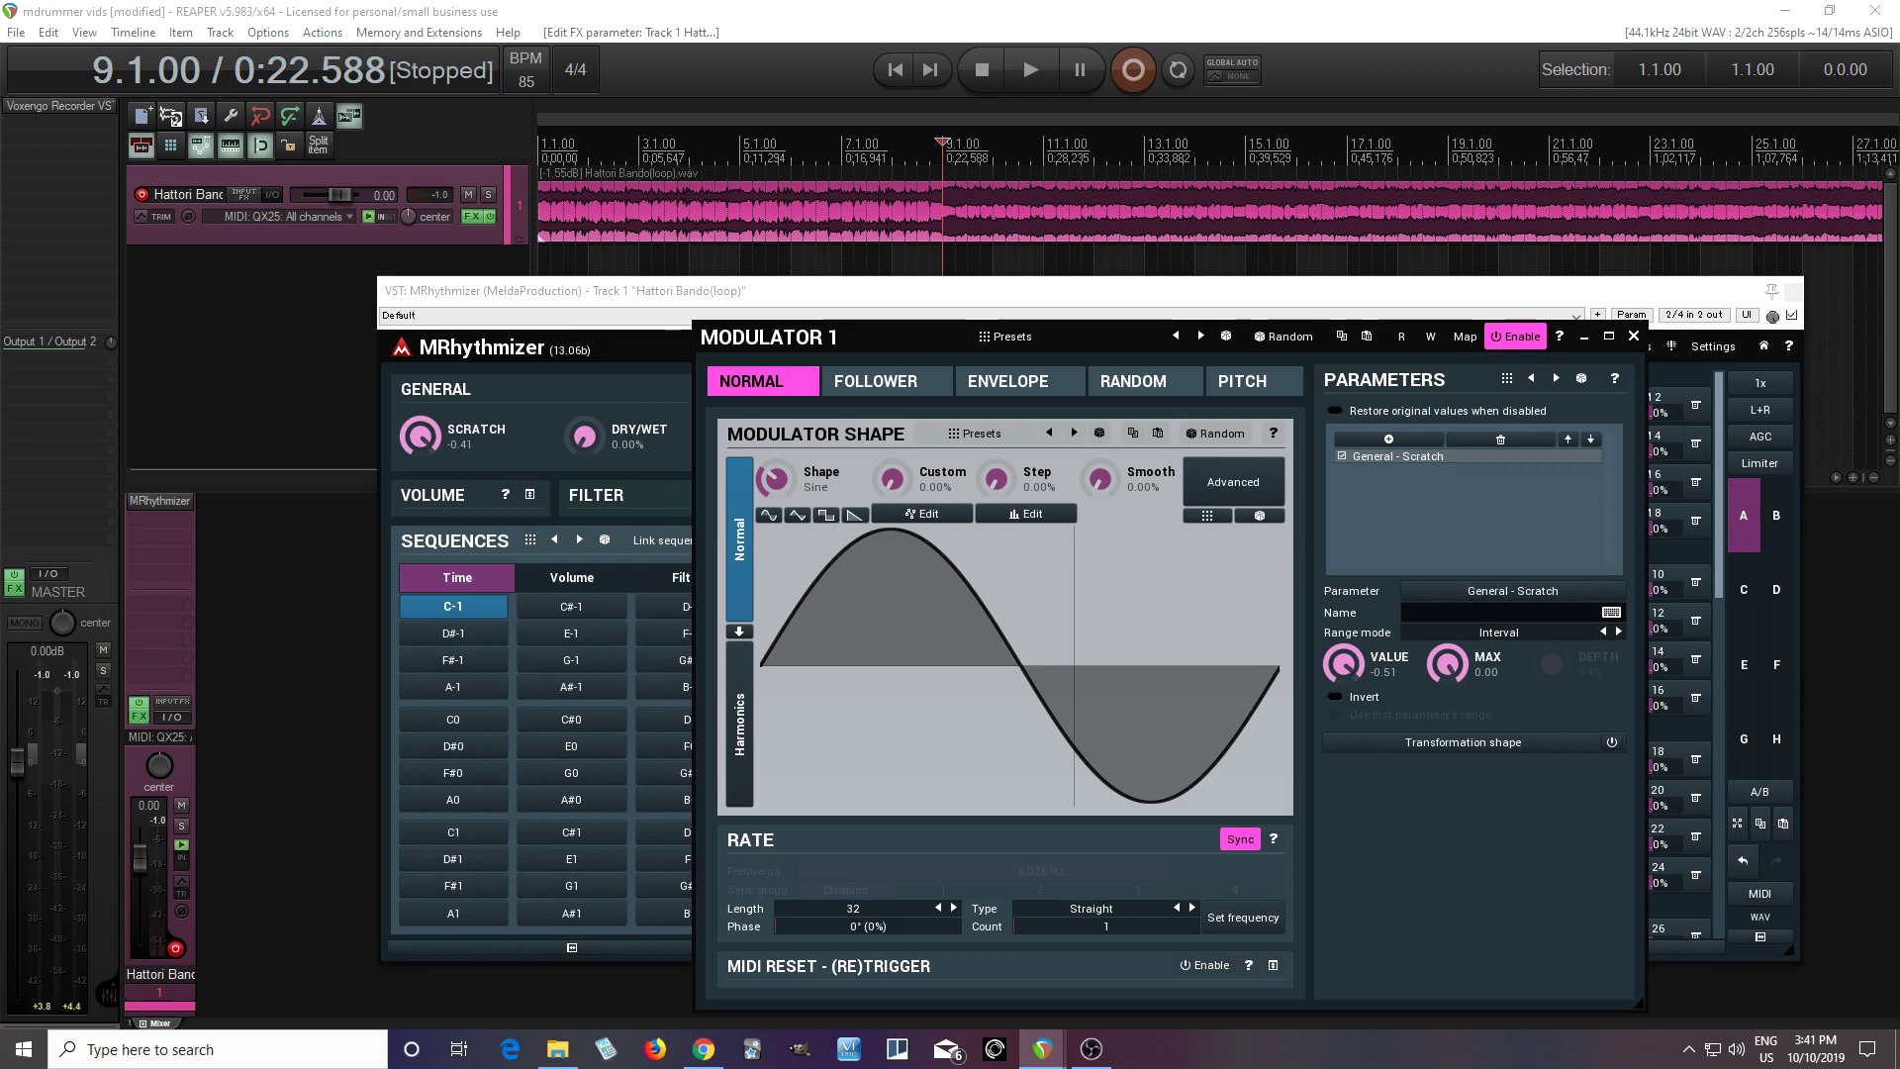
click(877, 910)
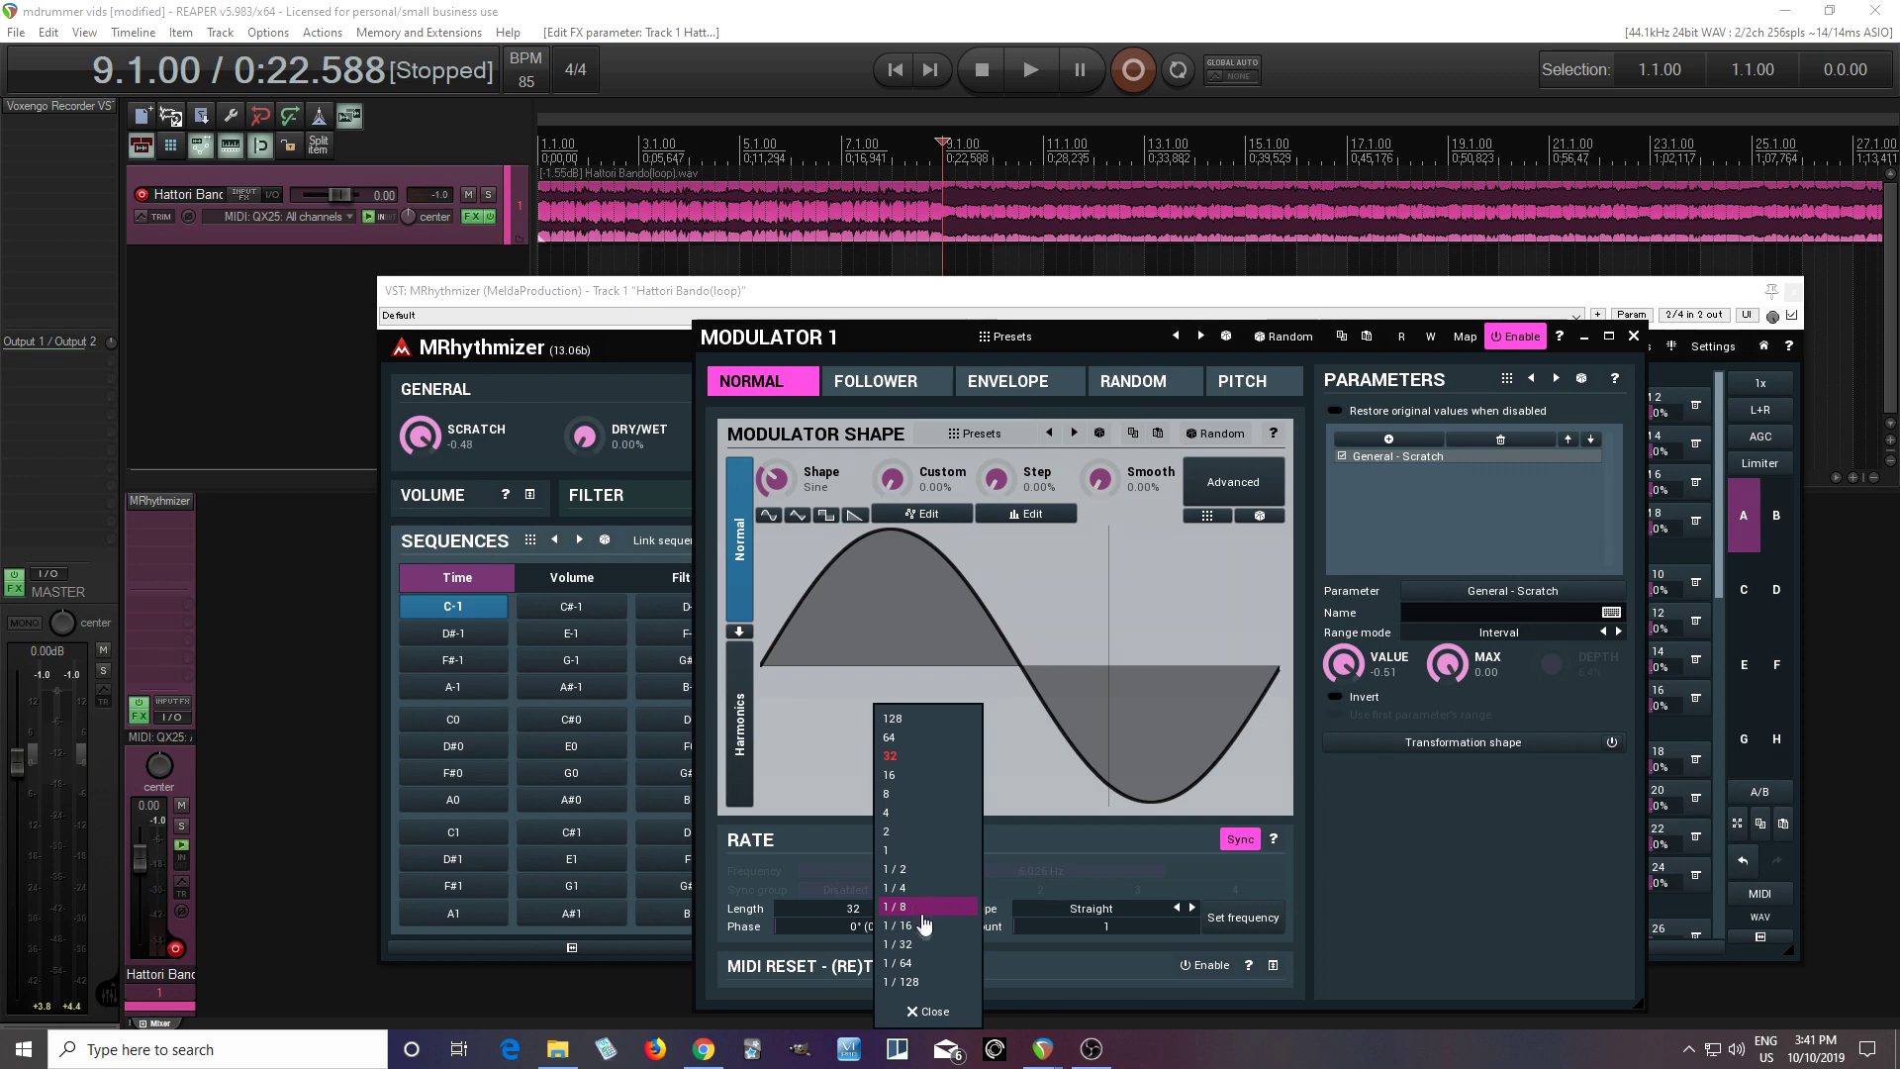
click(922, 910)
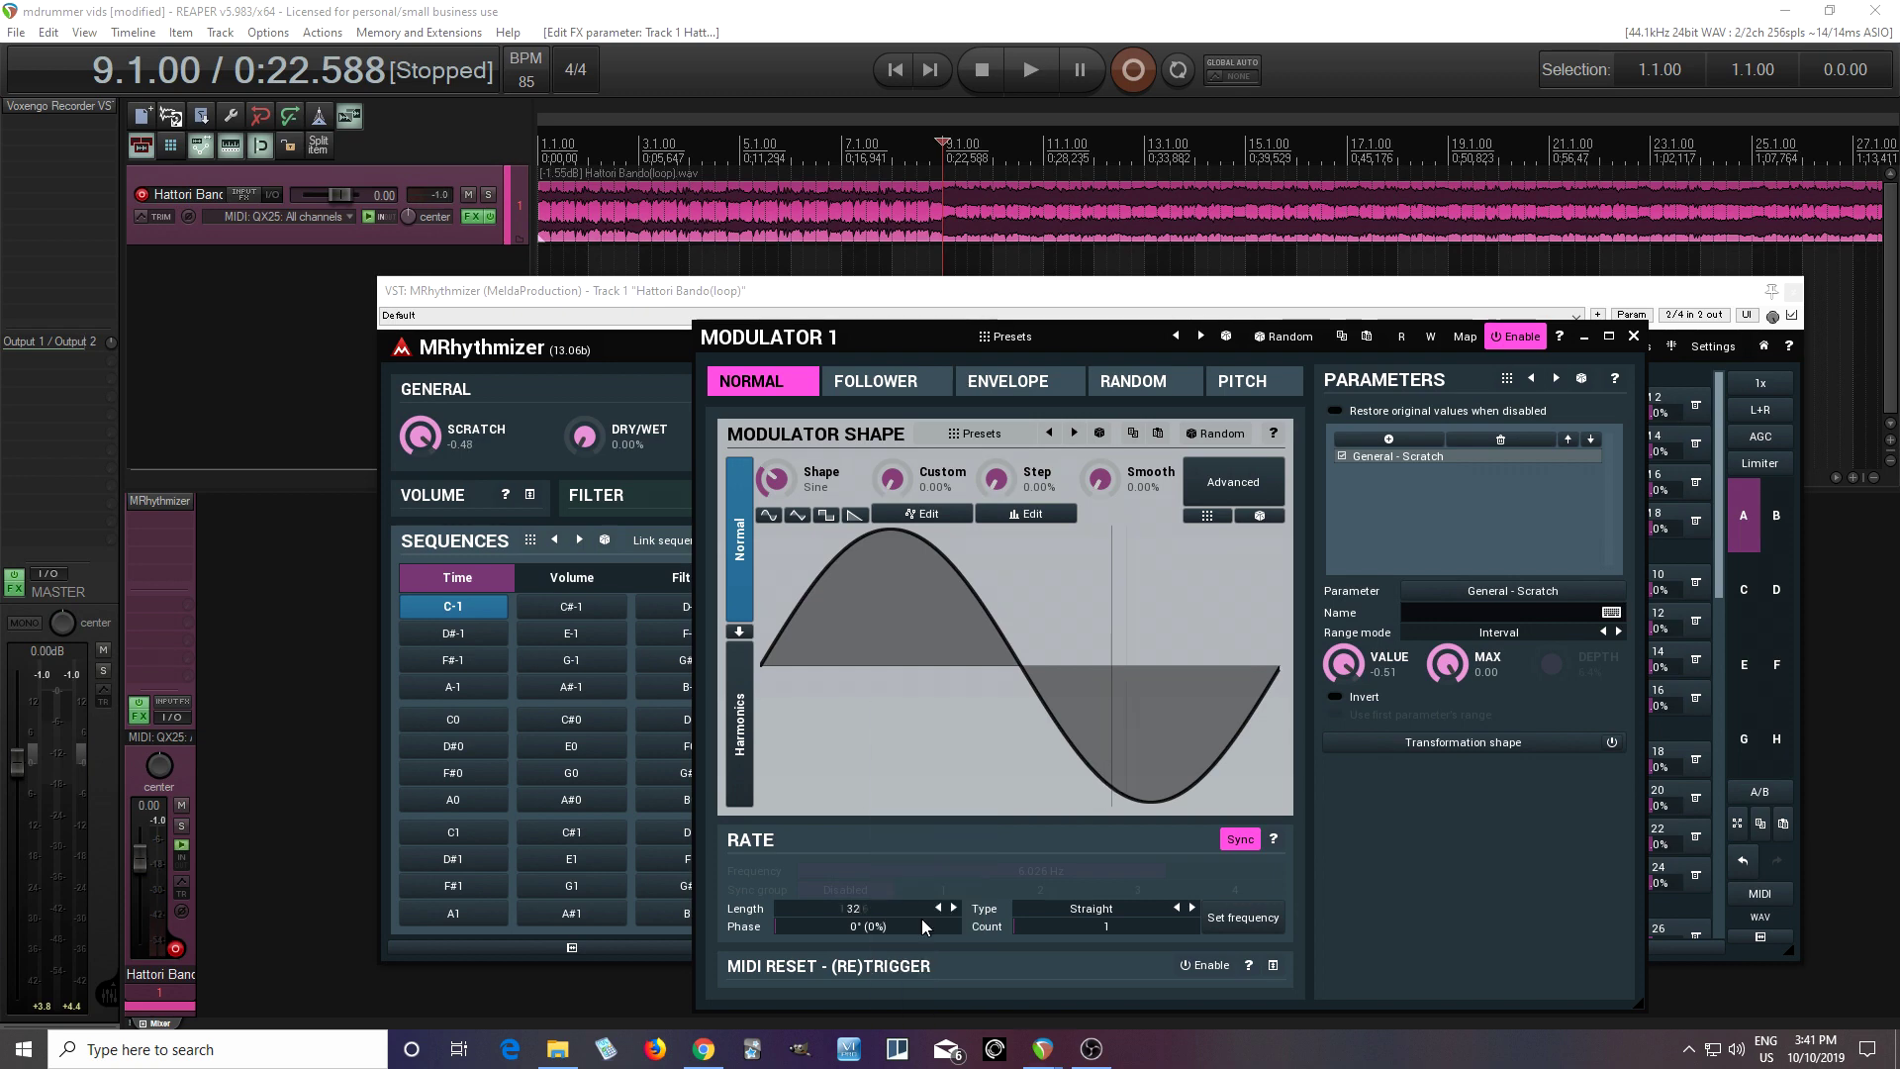
click(1632, 338)
- Play back while sweeping the Scratch amount between 0% and 100% twice
click(1037, 80)
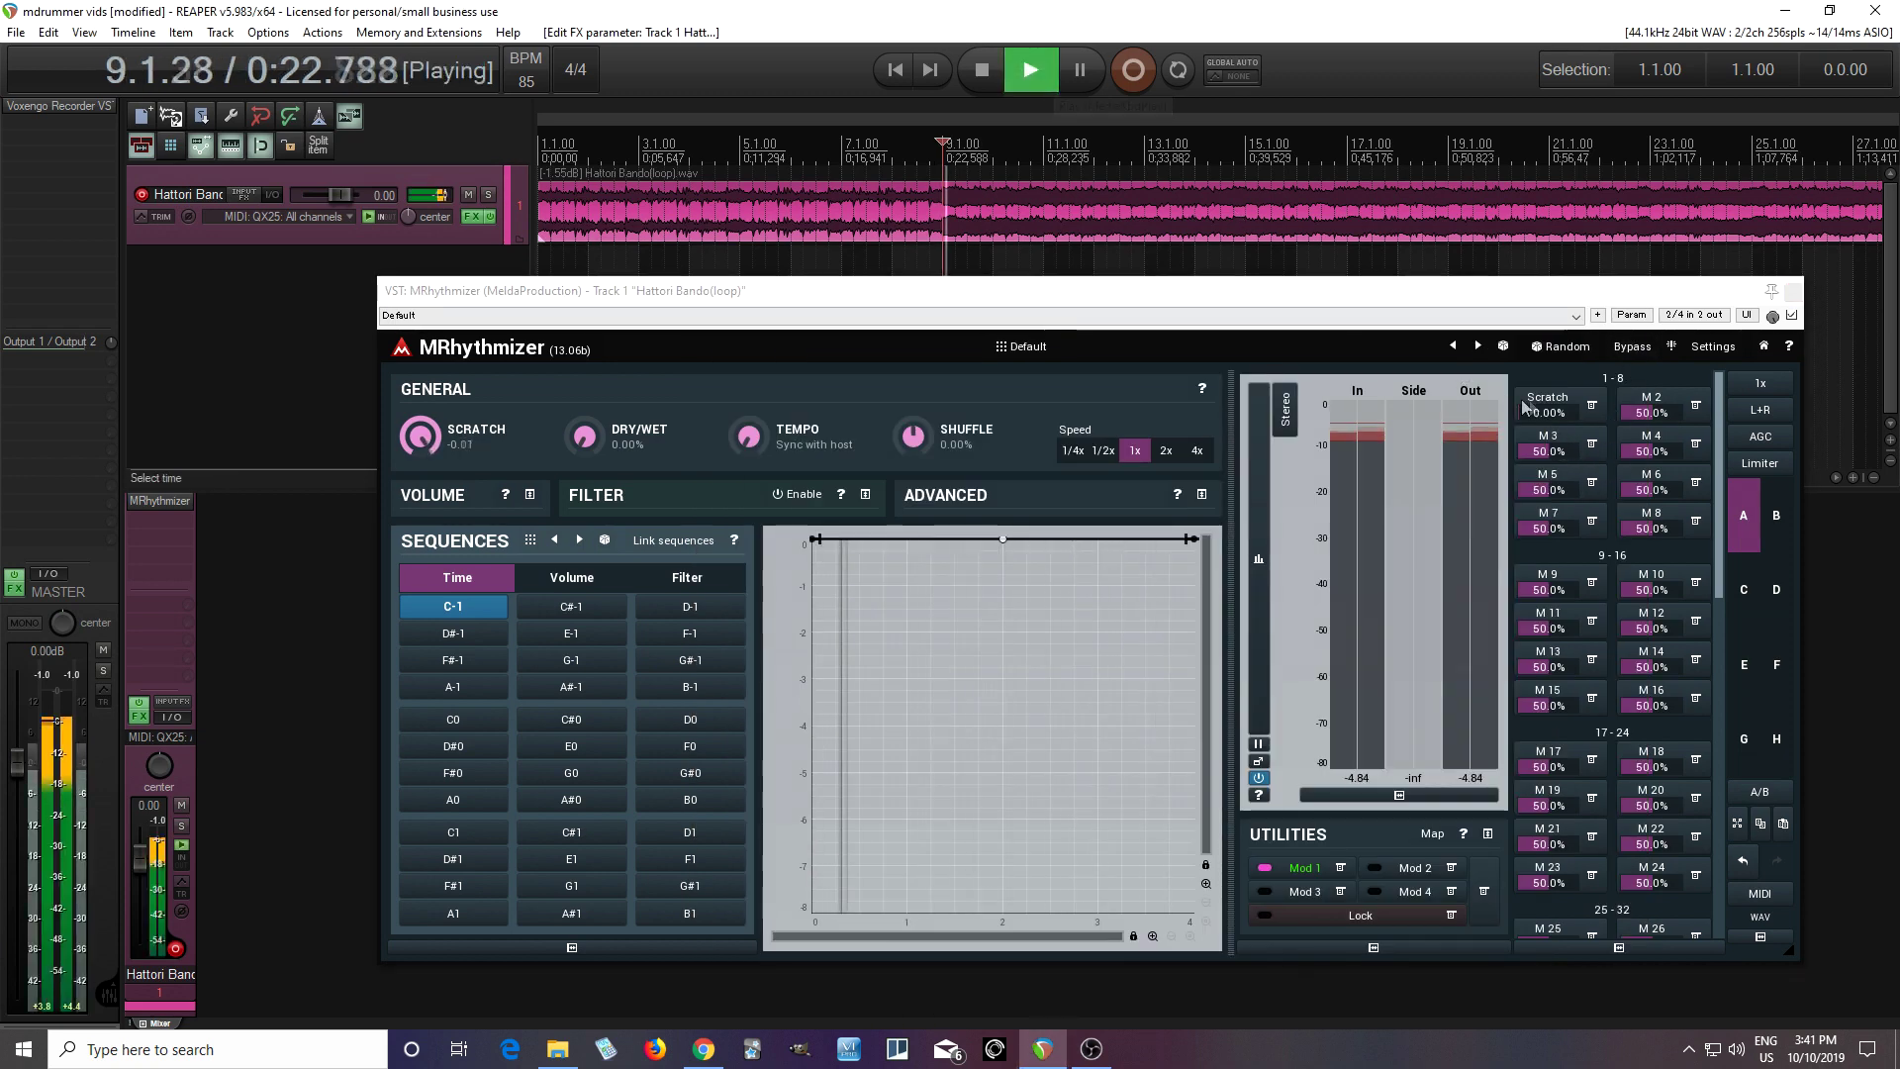
drag(1547, 417, 1548, 327)
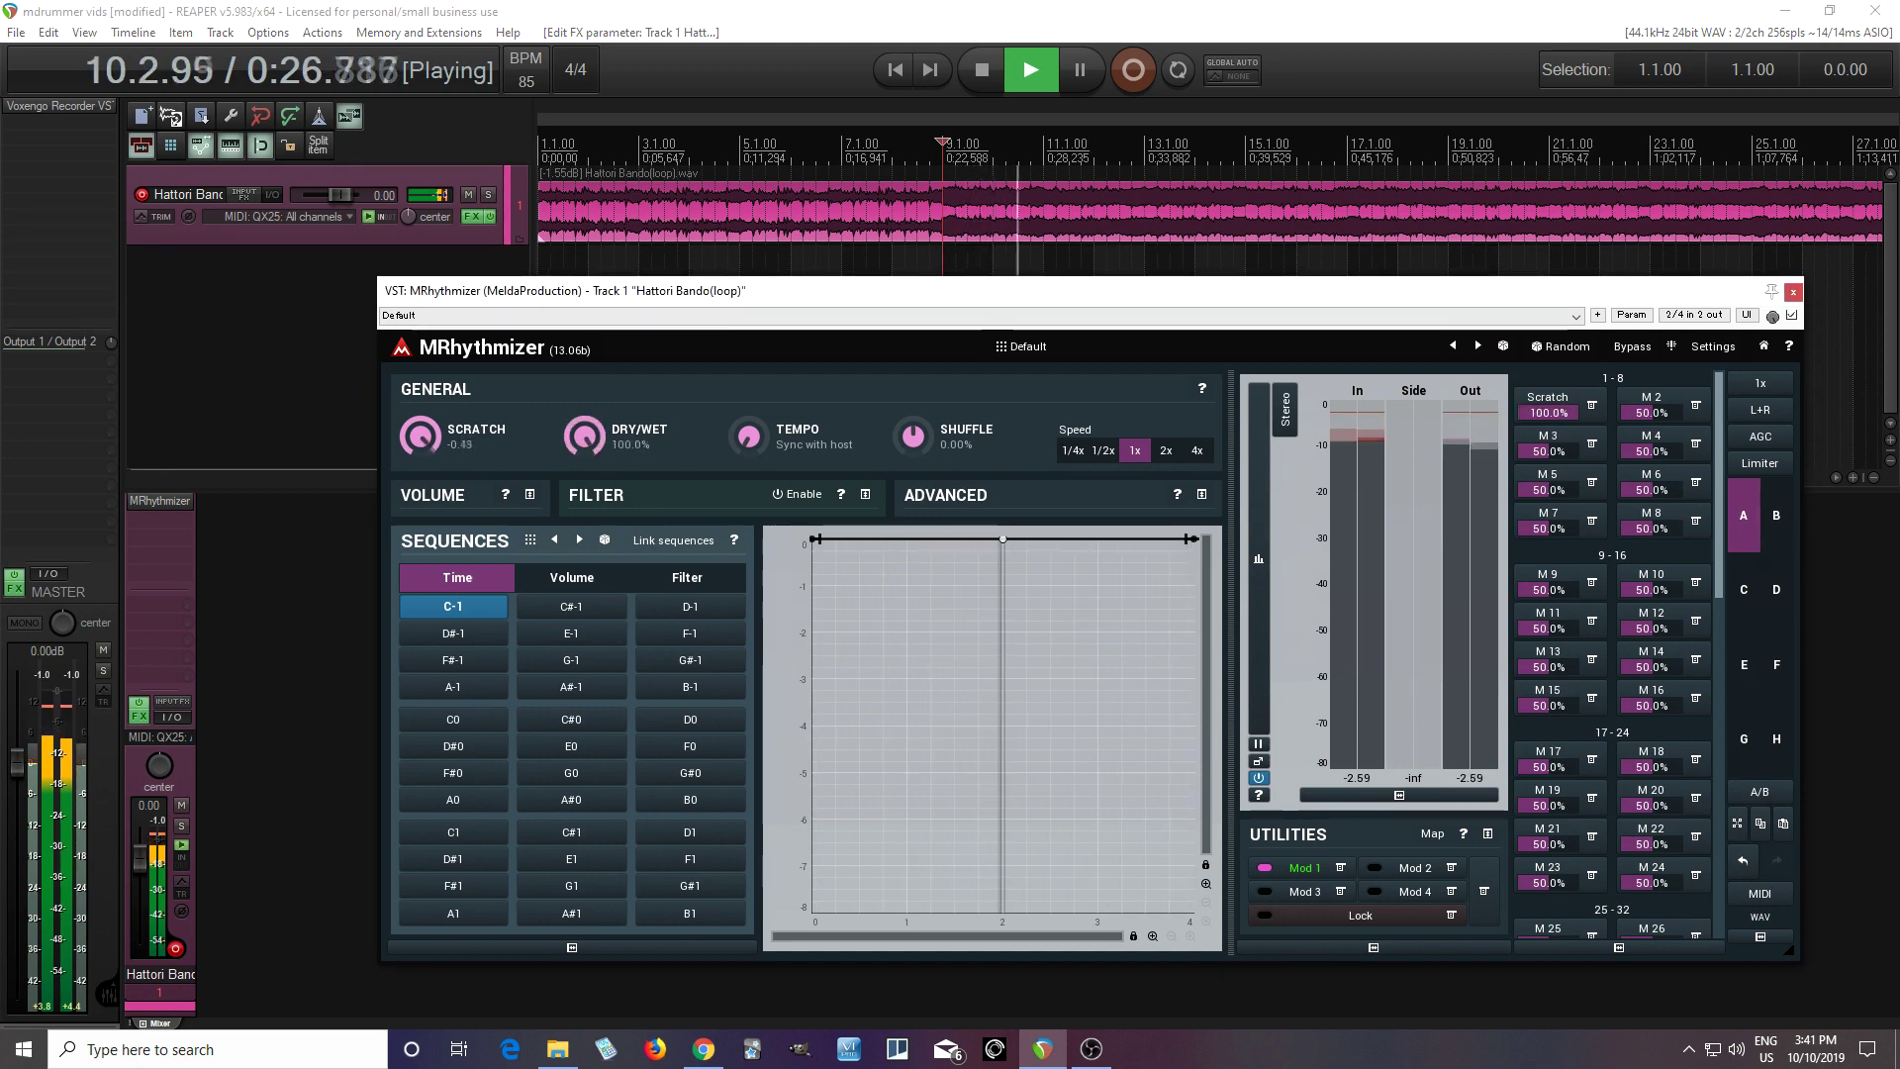
drag(1547, 413, 1547, 495)
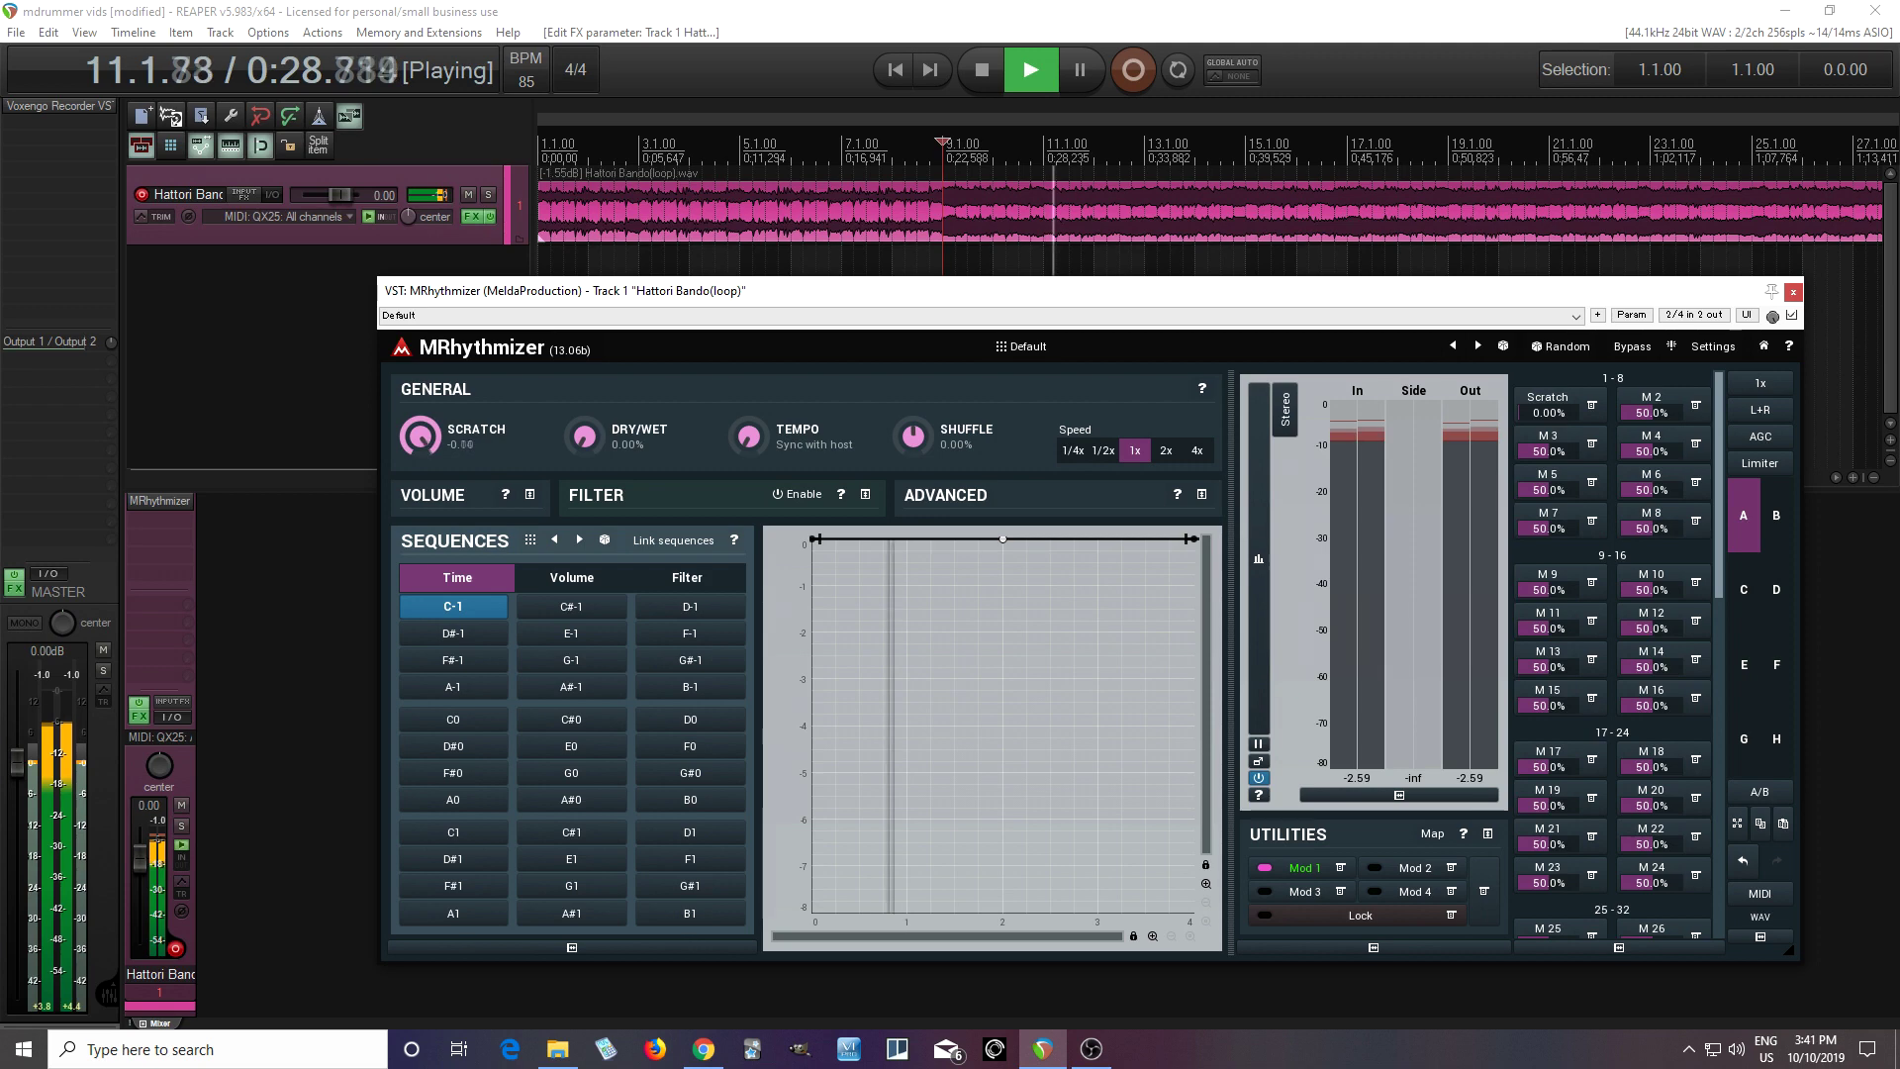
drag(1548, 412, 1548, 327)
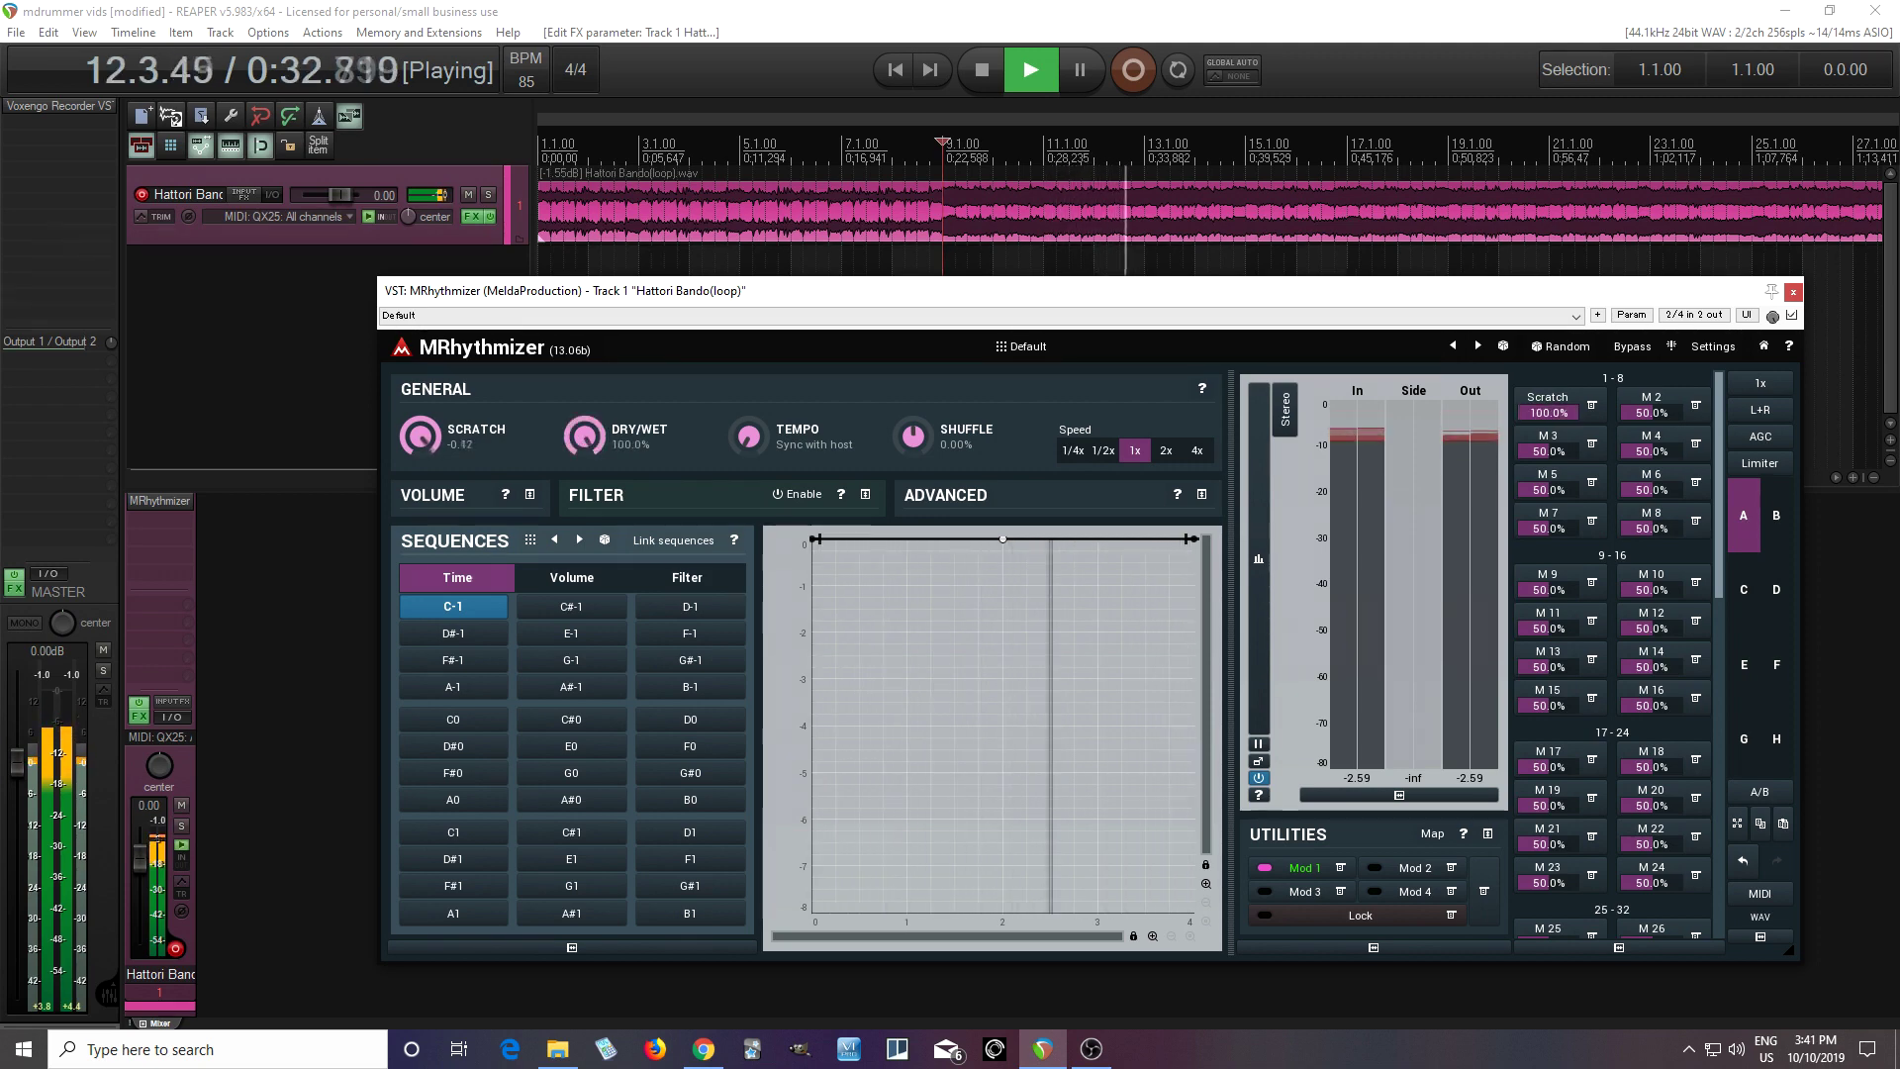
drag(1547, 413, 1547, 494)
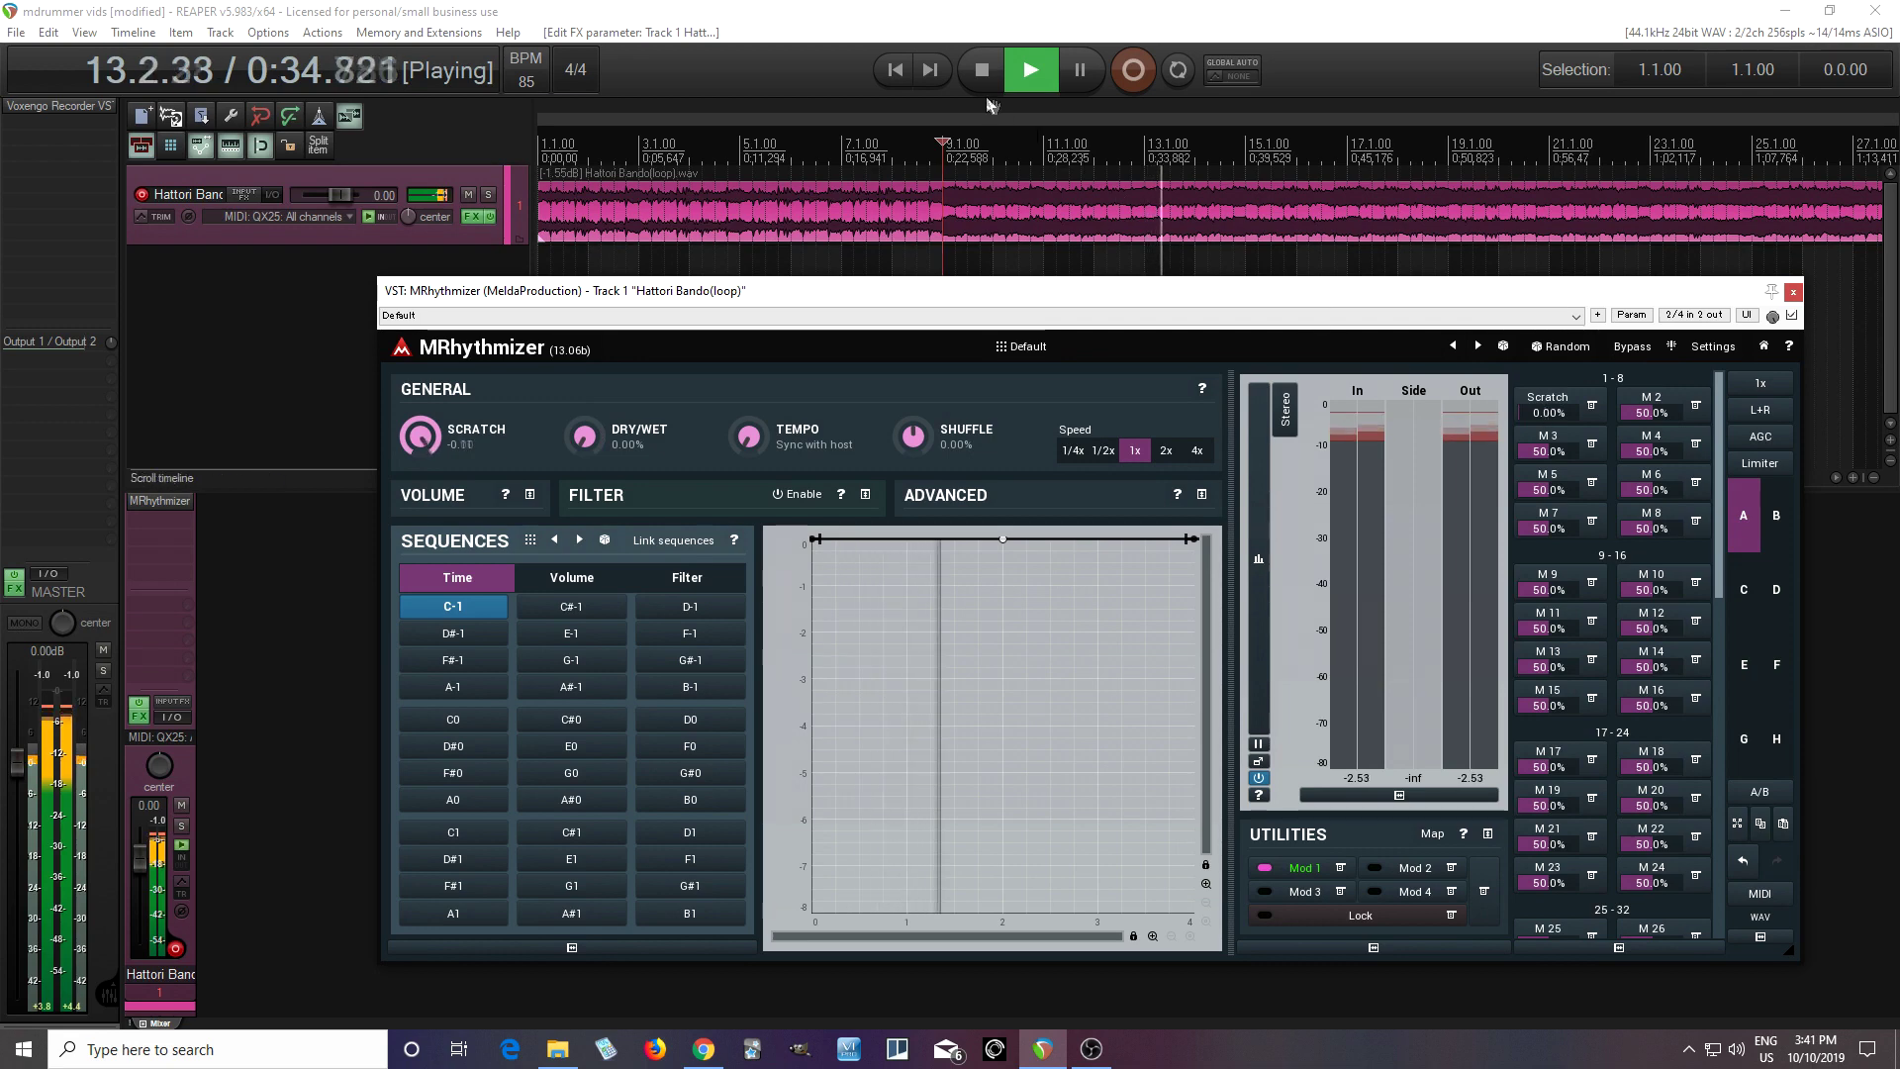
click(992, 65)
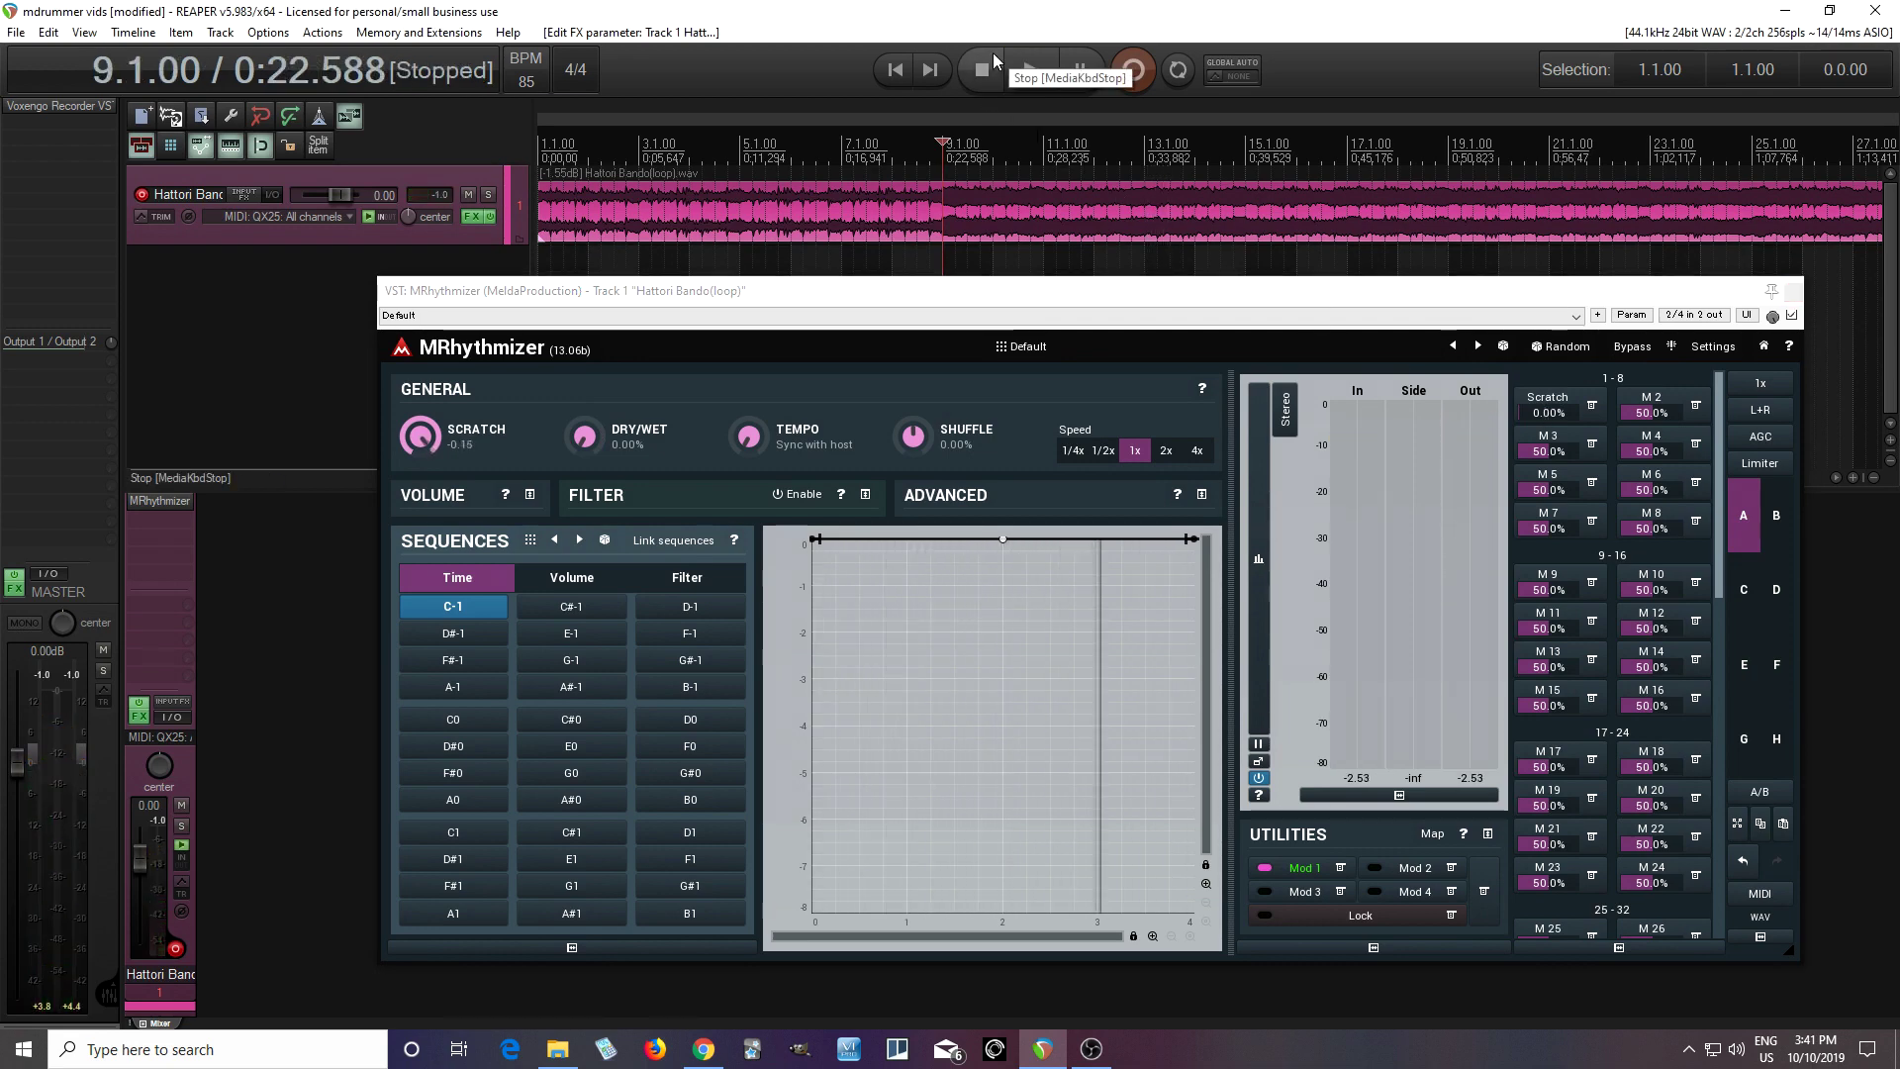
click(1296, 867)
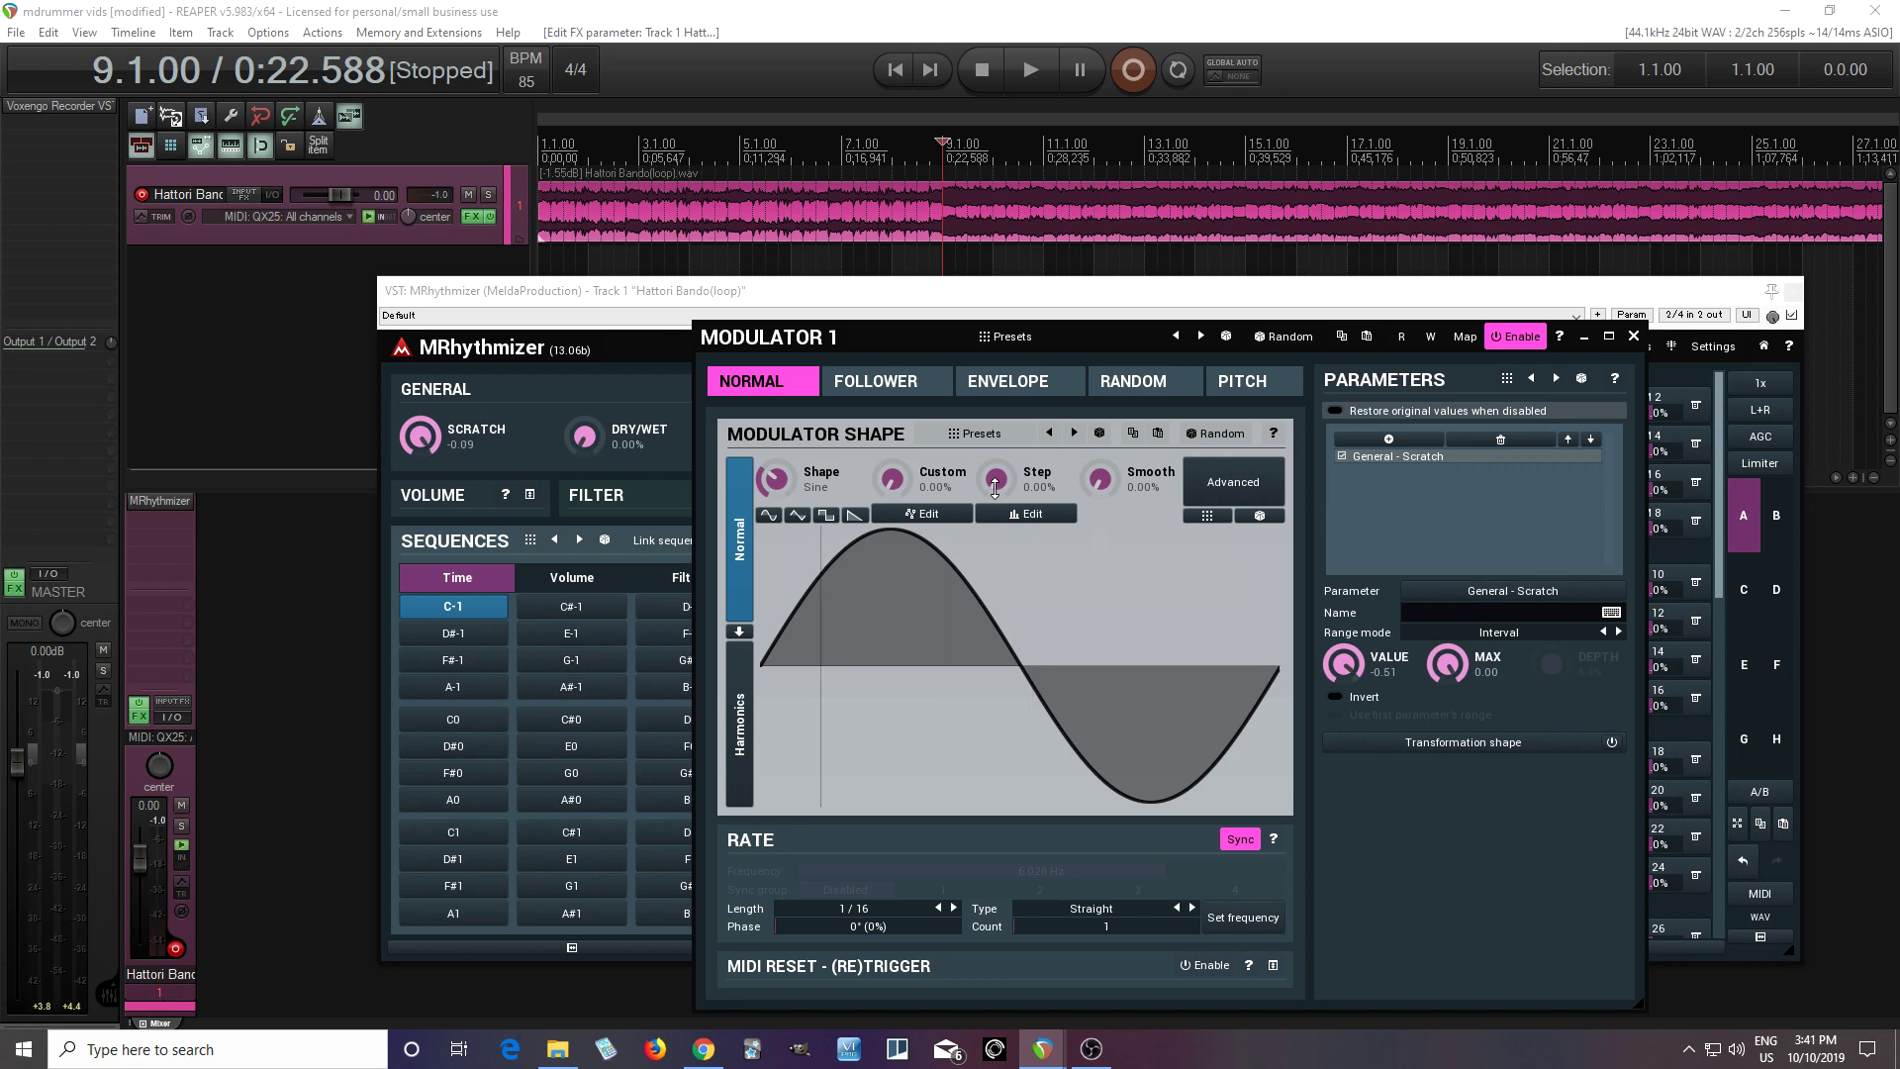
- Raise Modulator 1's Step knob to 100% and close its editor
drag(995, 485, 1002, 525)
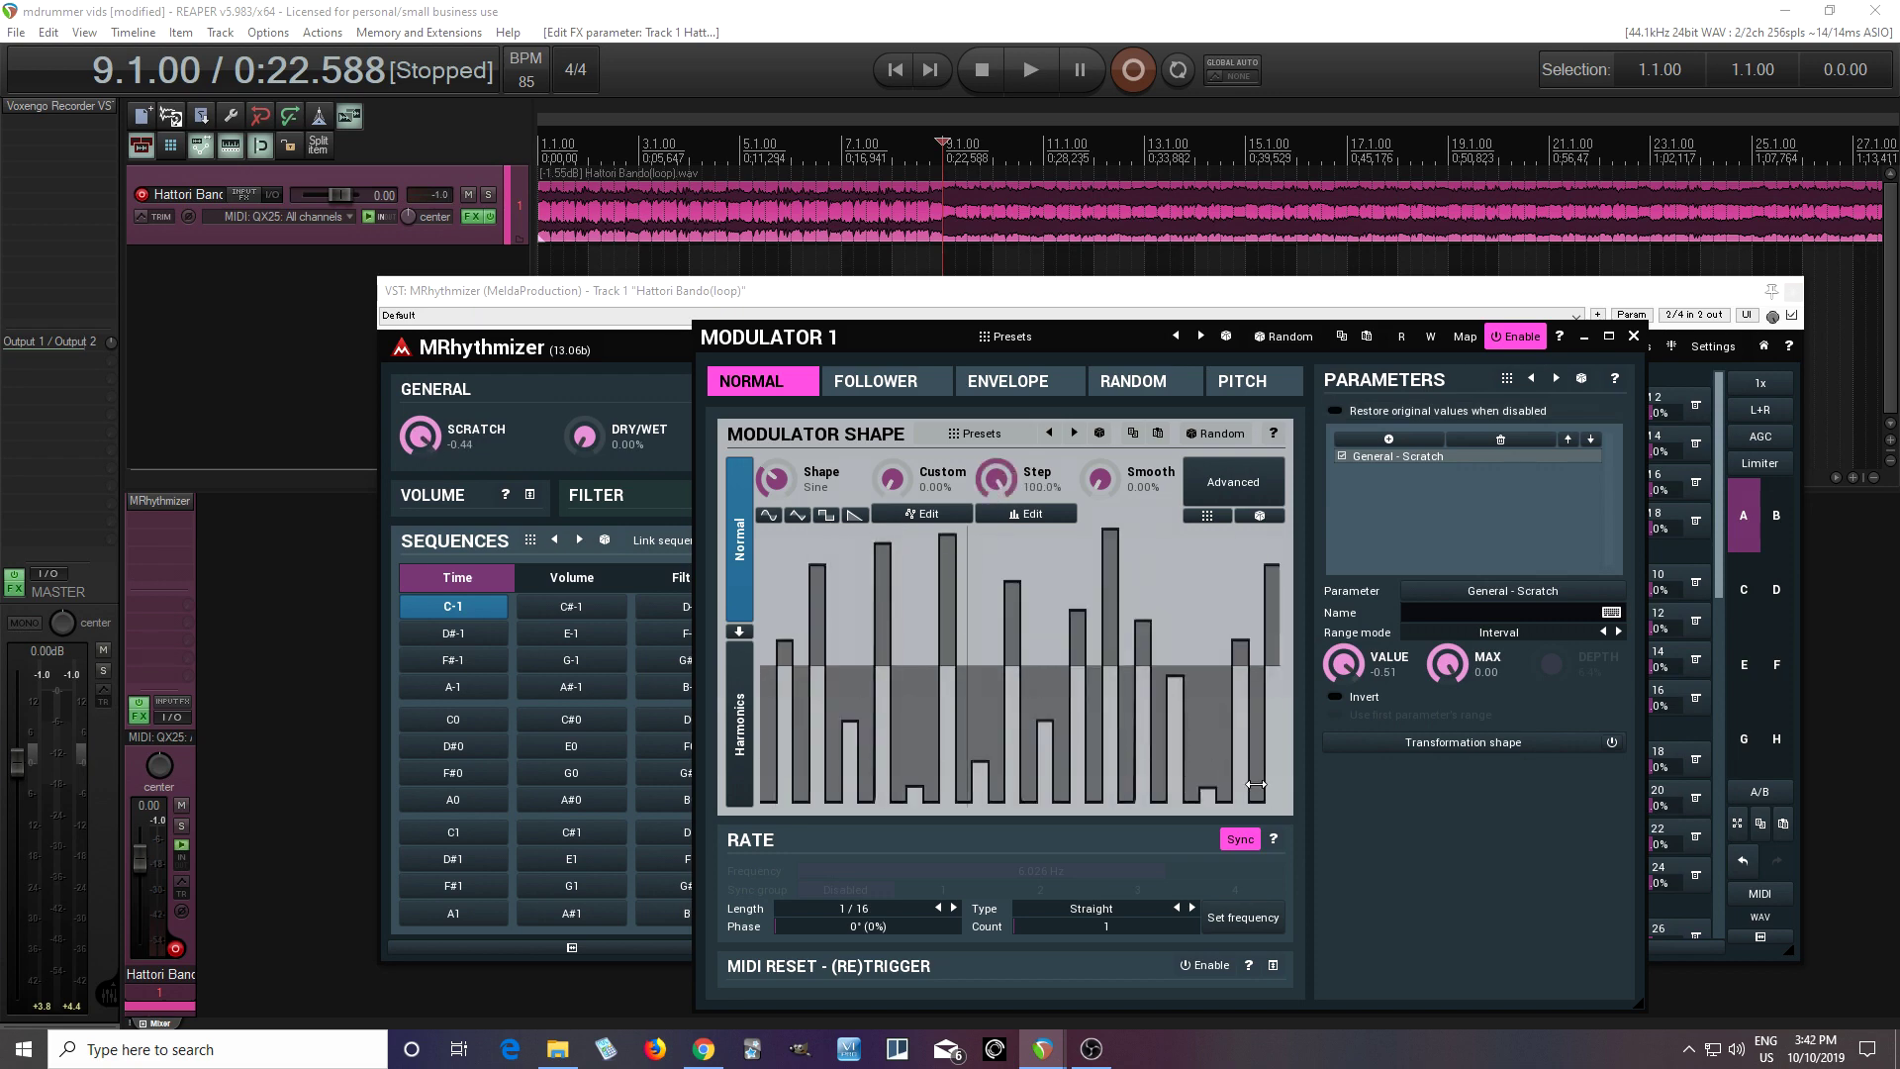
click(1634, 337)
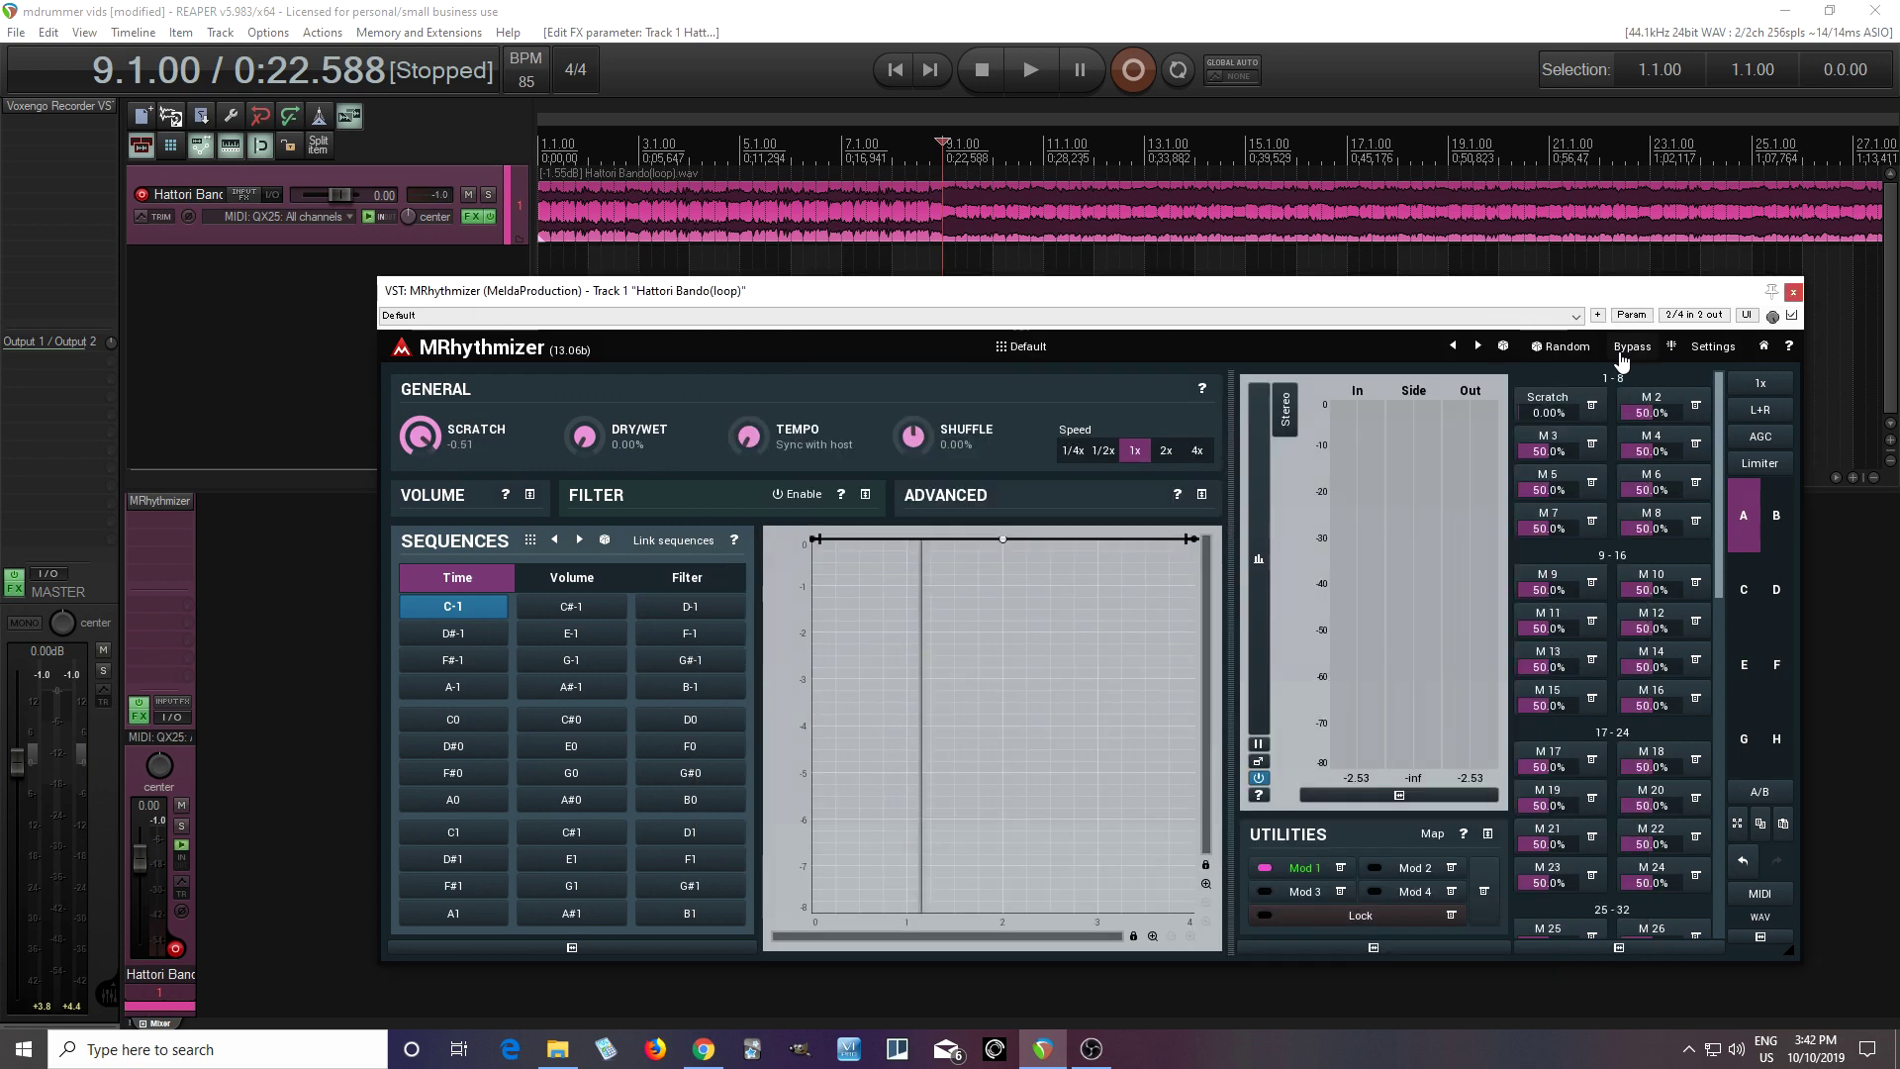